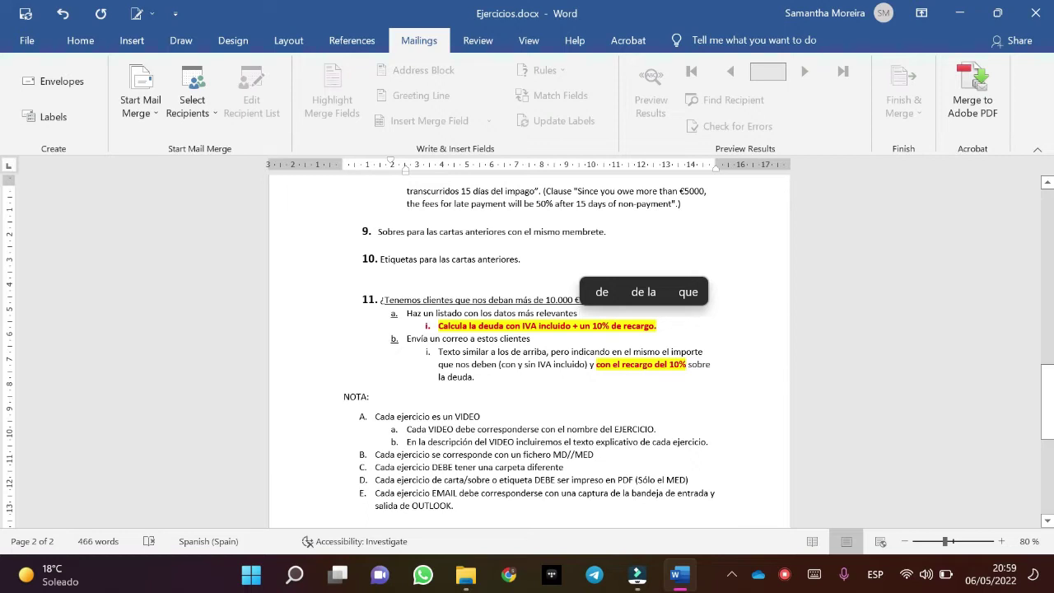
# Bring up the Windows Start menu over Word, where Ejercicios.docx shows exercise 11.
pyautogui.press('super')
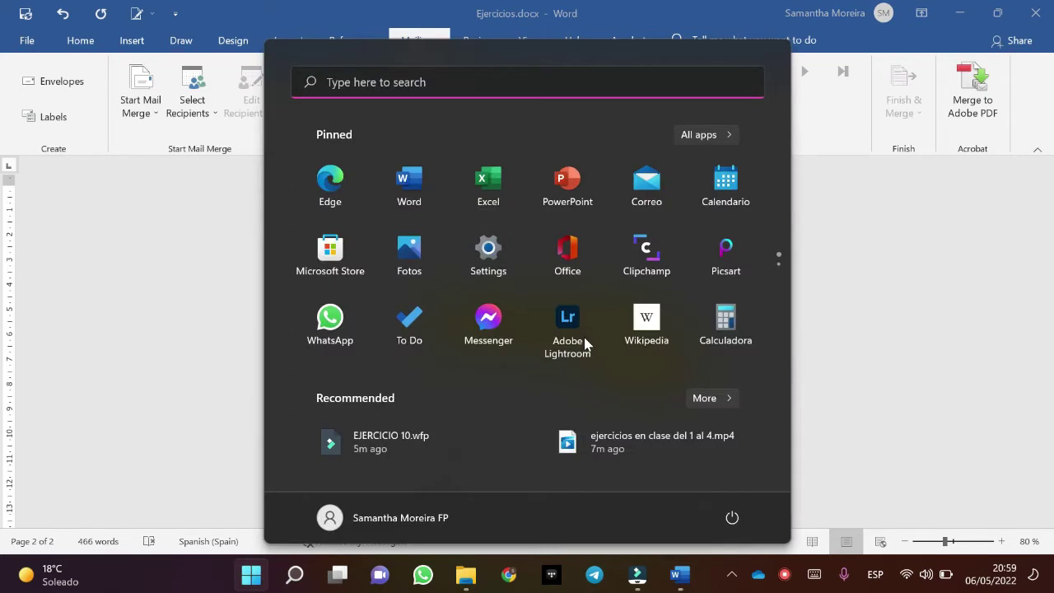
# Start a new blank Word document (Document4) and view Word Options' Advanced settings without changes.
pyautogui.click(409, 188)
pyautogui.click(295, 189)
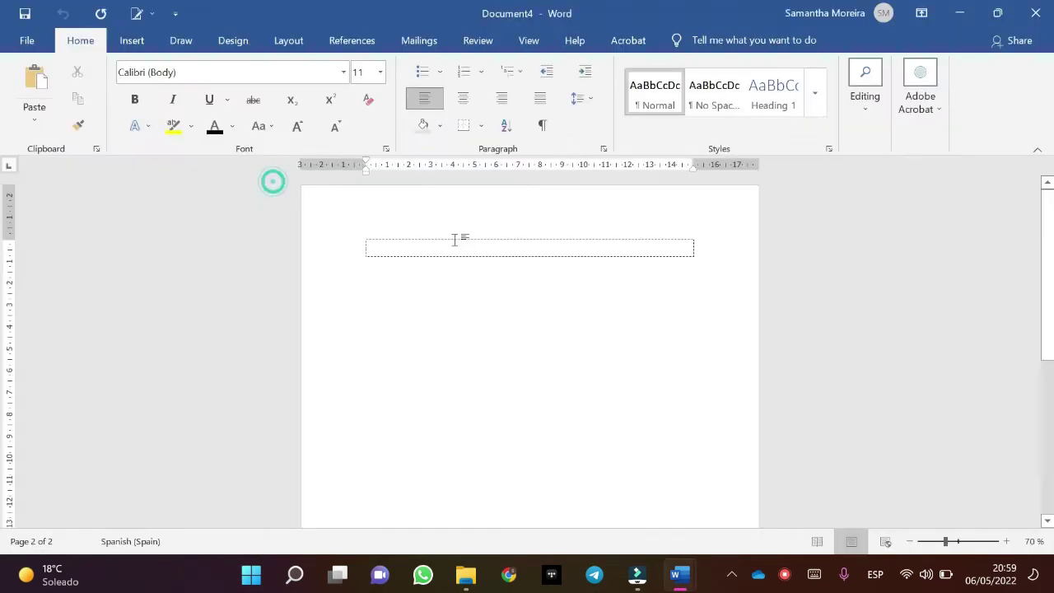
pyautogui.click(48, 41)
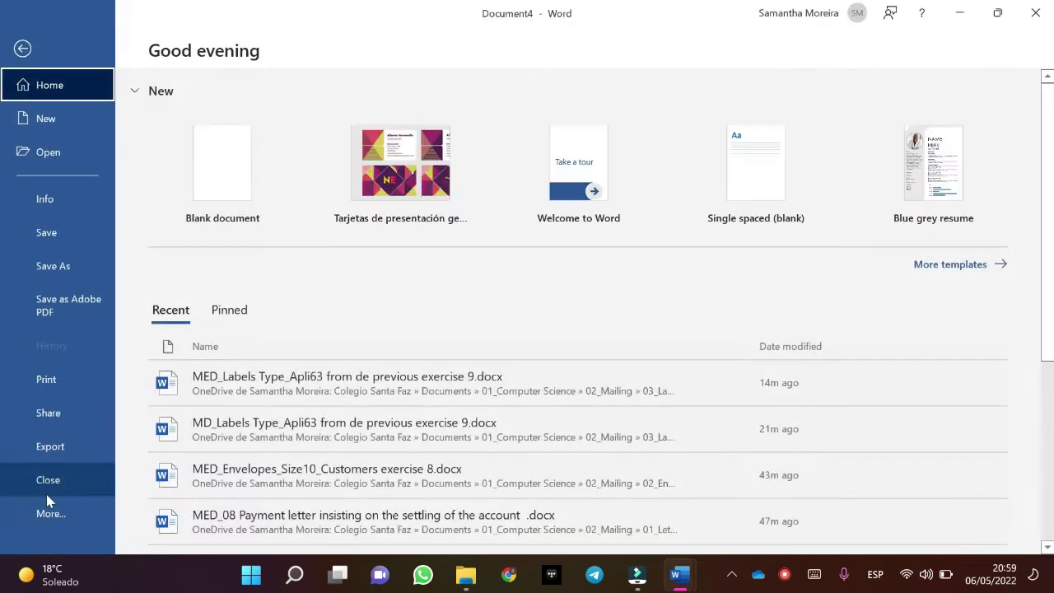
pyautogui.click(51, 513)
pyautogui.click(186, 517)
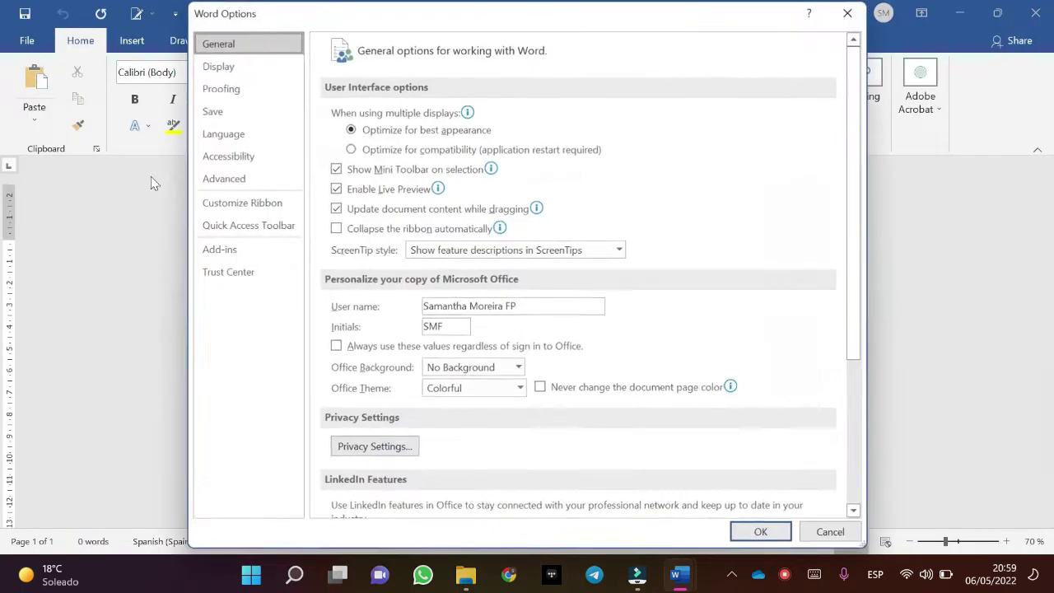
pyautogui.click(254, 178)
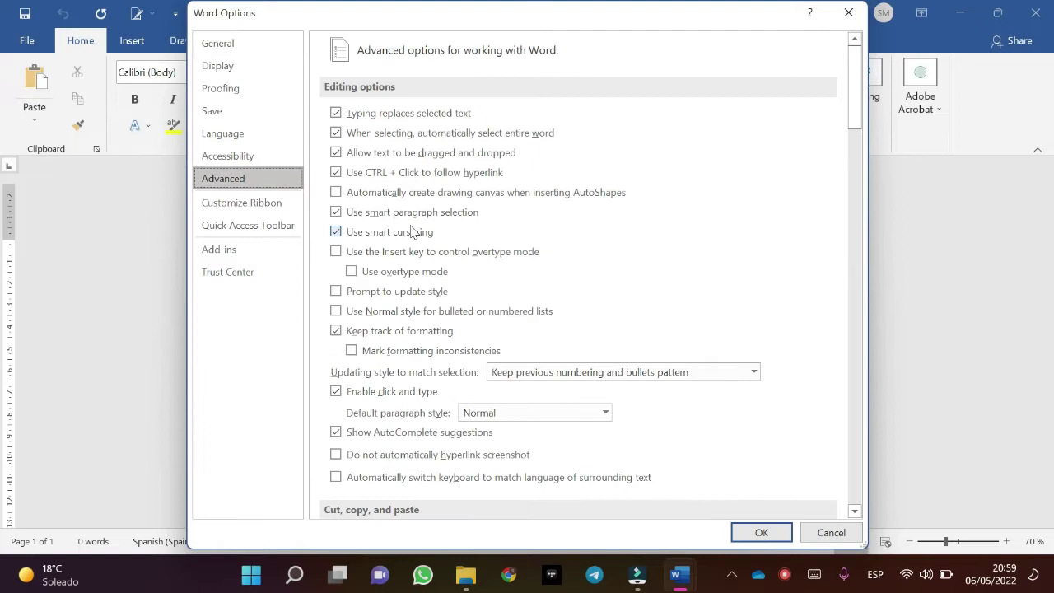
pyautogui.scroll(-3, 461, 237)
pyautogui.press('Escape')
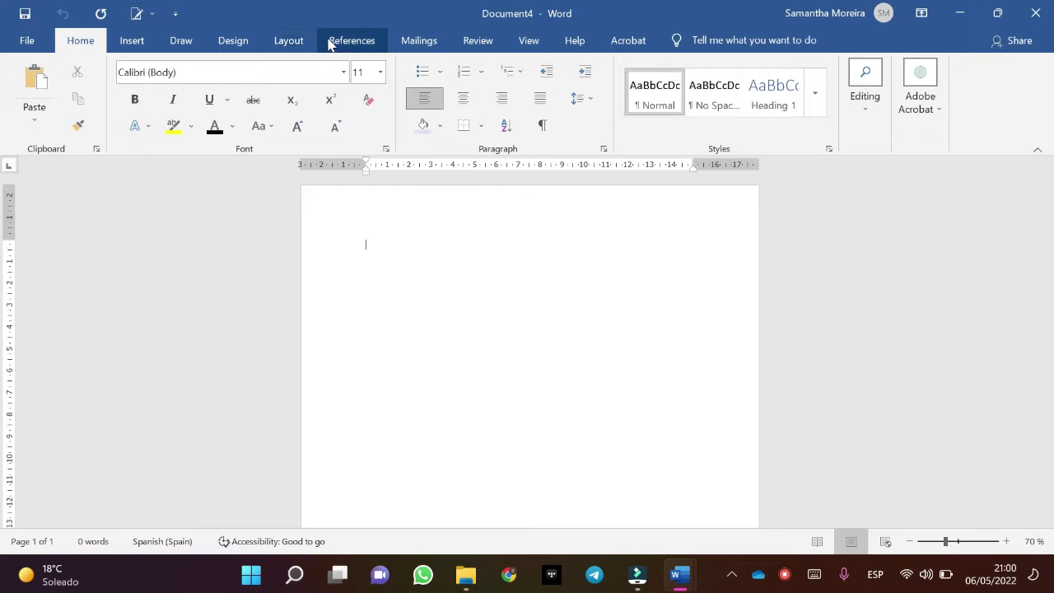
# Make Document4 a Directory mail merge document.
pyautogui.click(404, 45)
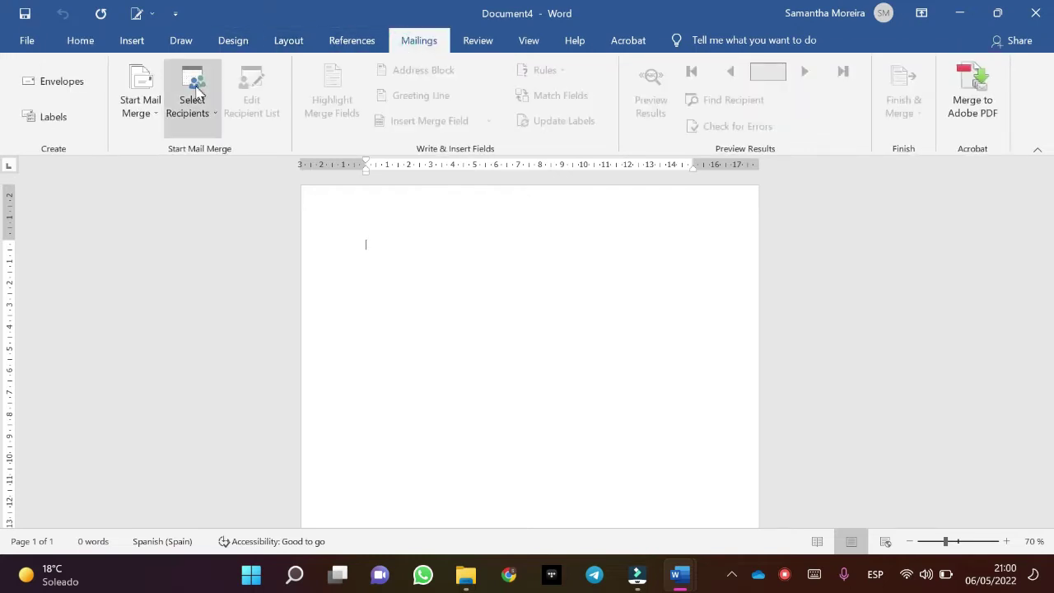
pyautogui.click(142, 103)
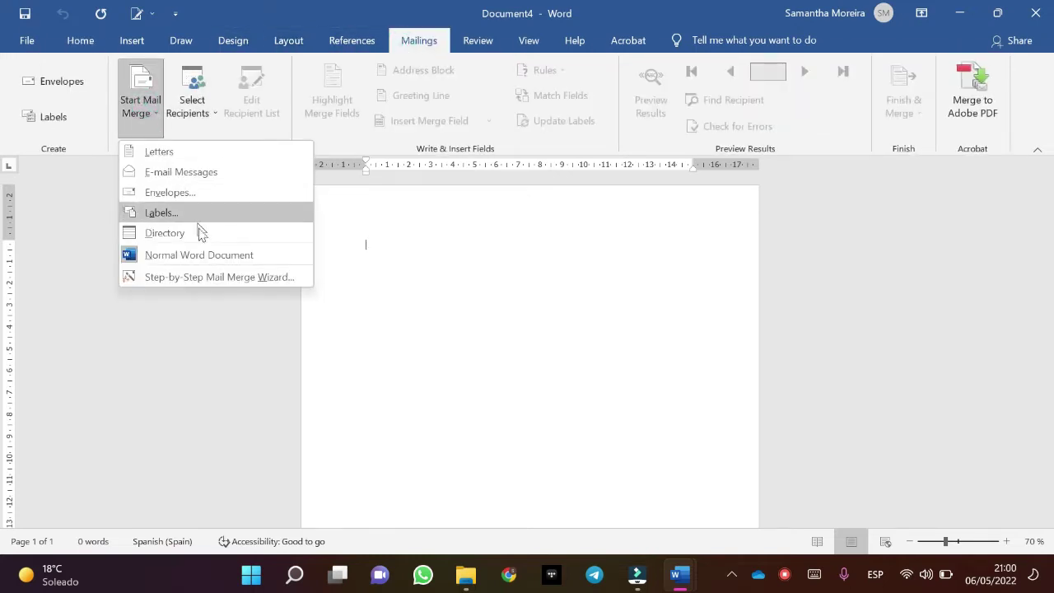
pyautogui.click(165, 234)
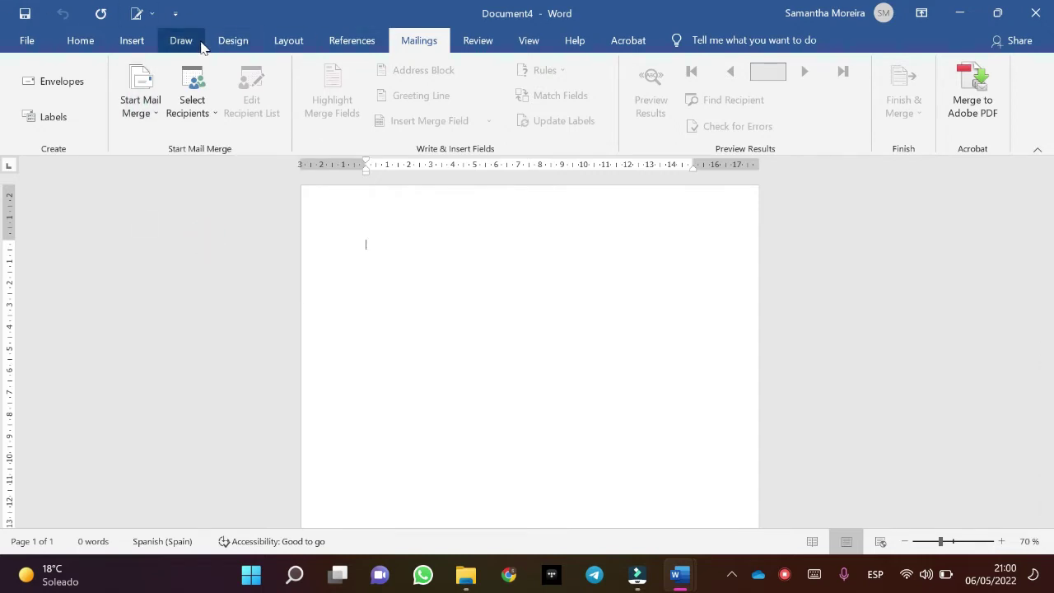
# Switch the page orientation to Landscape.
pyautogui.click(292, 41)
pyautogui.click(81, 87)
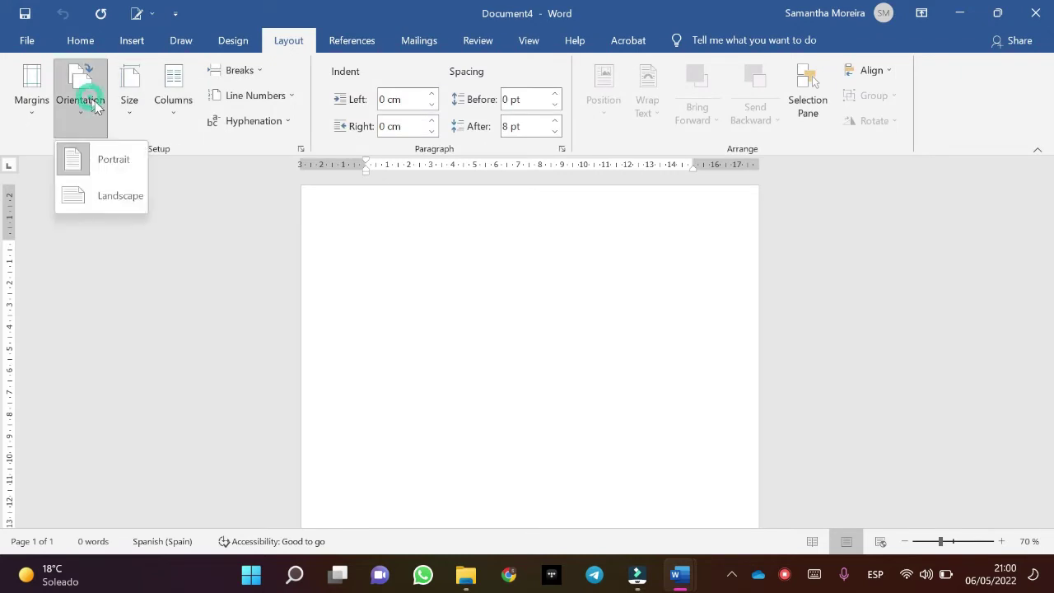
pyautogui.click(121, 210)
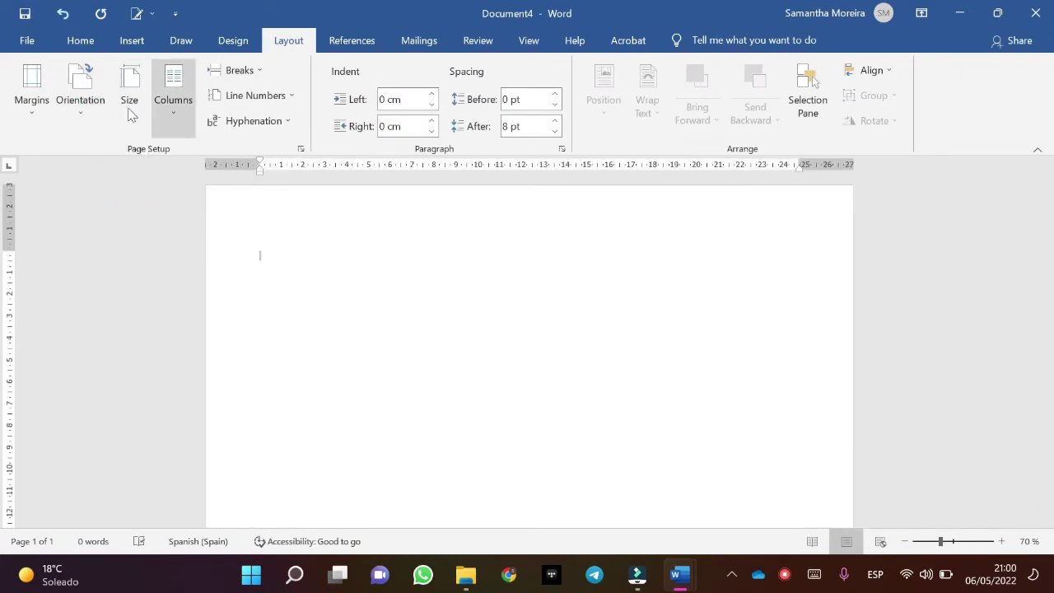
# Copy the exercise 11 question heading from Ejercicios.docx and paste it into Document4.
pyautogui.moveTo(679, 574)
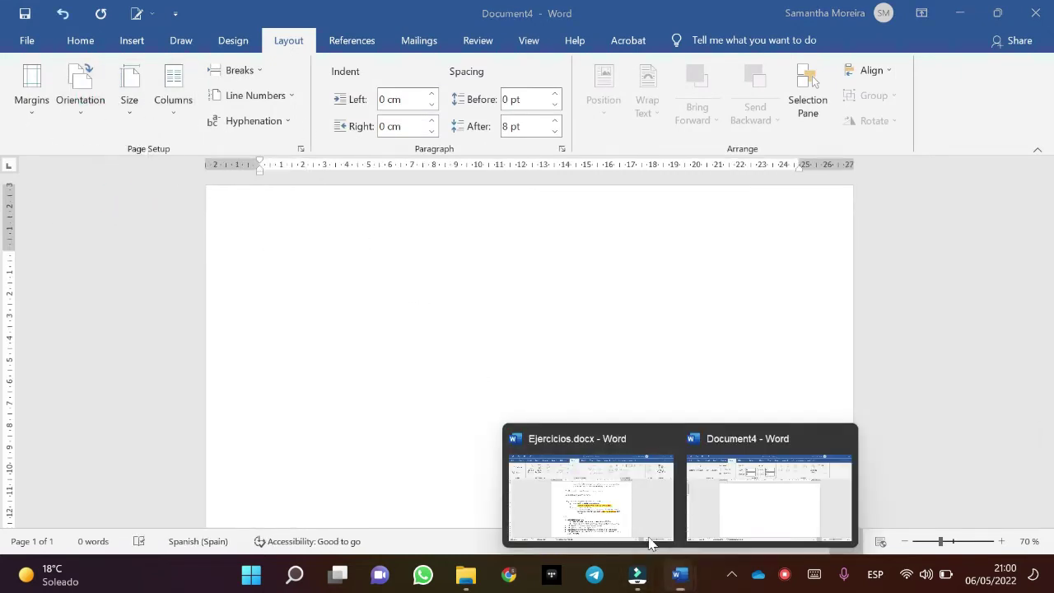
pyautogui.click(588, 483)
pyautogui.click(559, 300)
pyautogui.moveTo(385, 299); pyautogui.dragTo(456, 299)
pyautogui.click(461, 300)
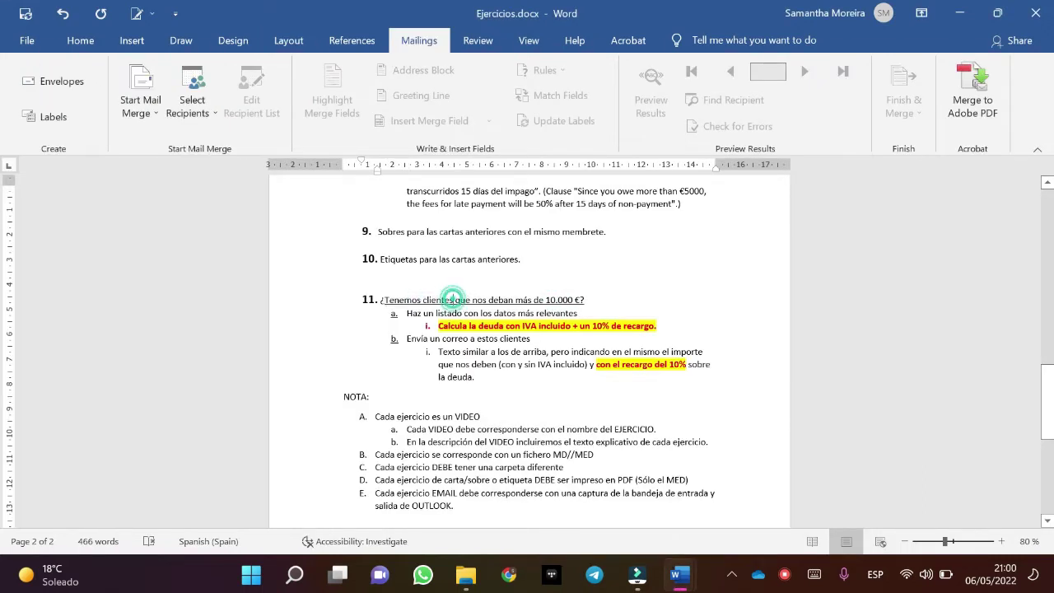
pyautogui.moveTo(381, 300); pyautogui.dragTo(585, 300)
pyautogui.moveTo(637, 574)
pyautogui.moveTo(679, 574)
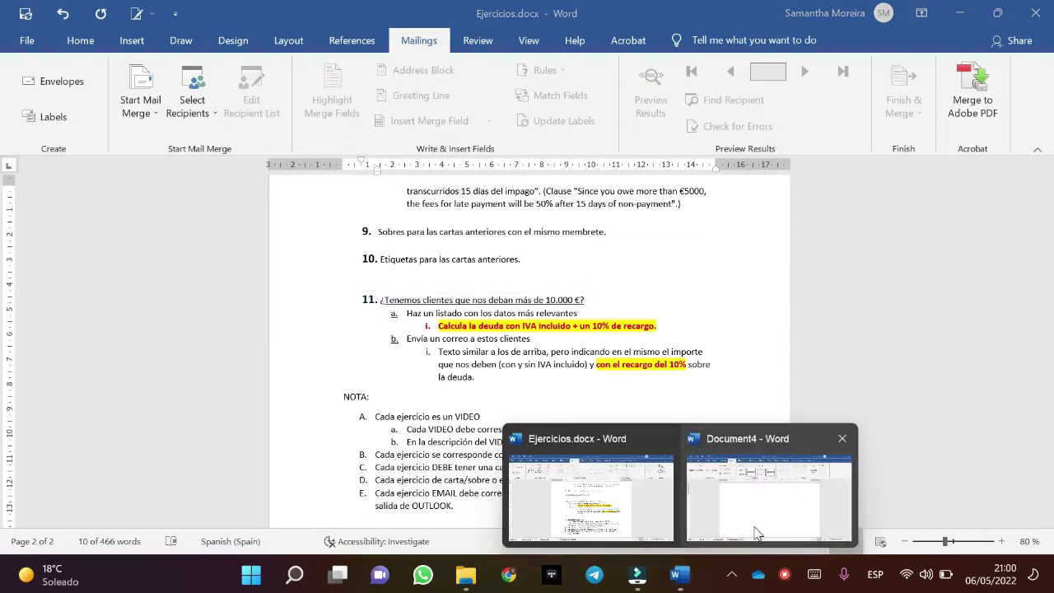
pyautogui.click(753, 504)
pyautogui.write('¿Tenemos clientes que nos deban más de 10.000 €?')
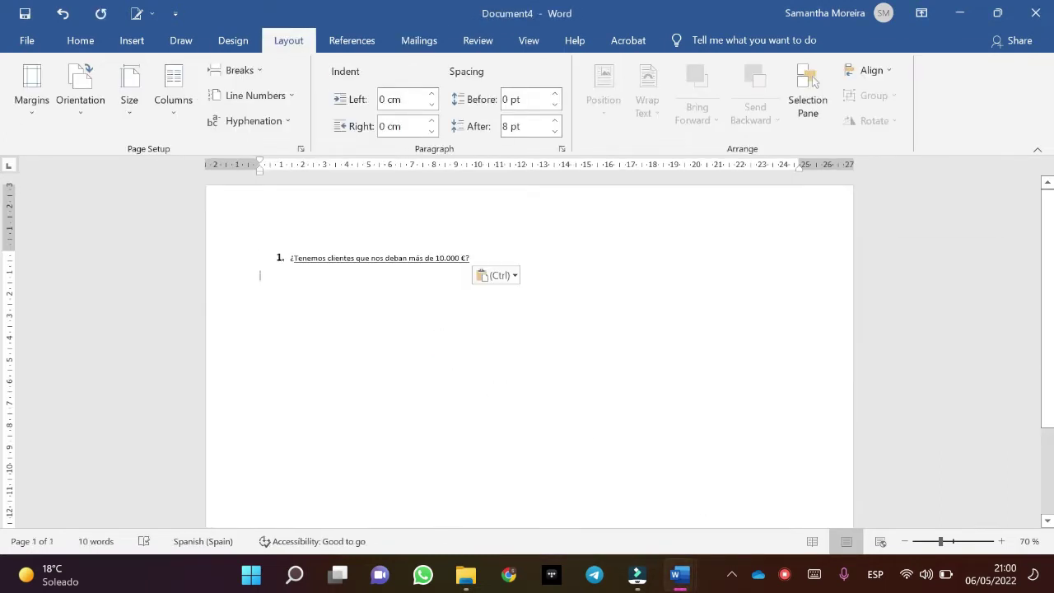
# Replace the automatic list numbering with manually typed '11.' numbering.
pyautogui.click(280, 257)
pyautogui.click(284, 258)
pyautogui.click(276, 257)
pyautogui.click(277, 257)
pyautogui.press('BackSpace')
pyautogui.write('12')
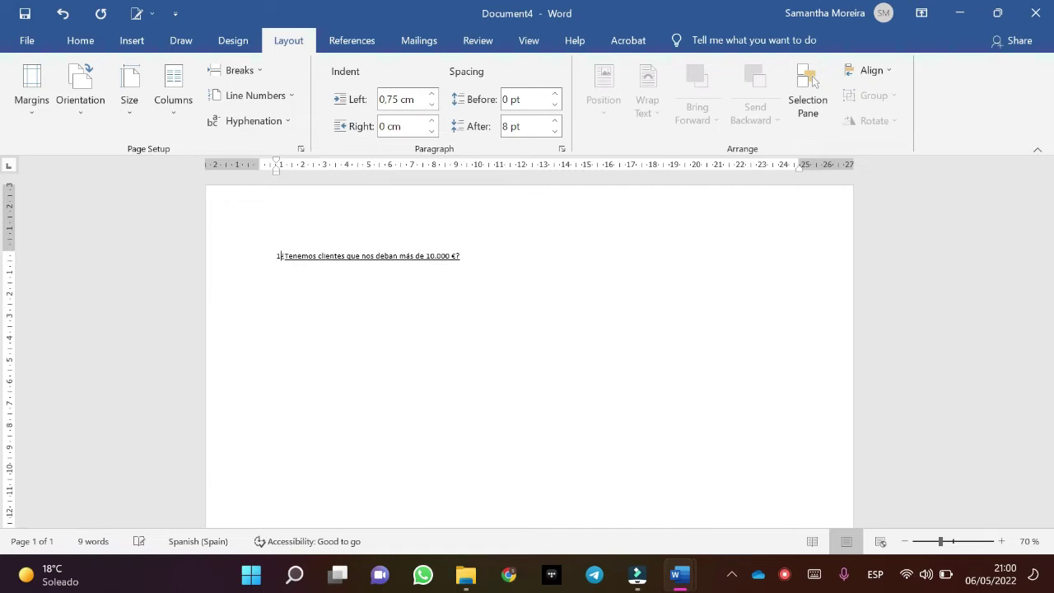
pyautogui.press('BackSpace')
pyautogui.write('1.')
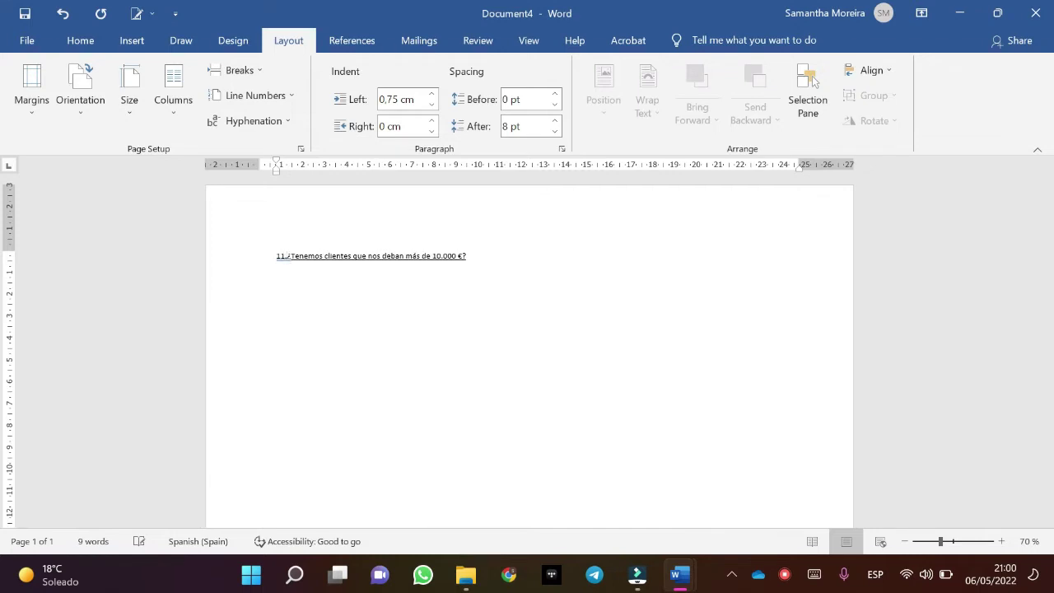
# Make the question text bold at 16 pt.
pyautogui.moveTo(510, 256); pyautogui.dragTo(290, 256)
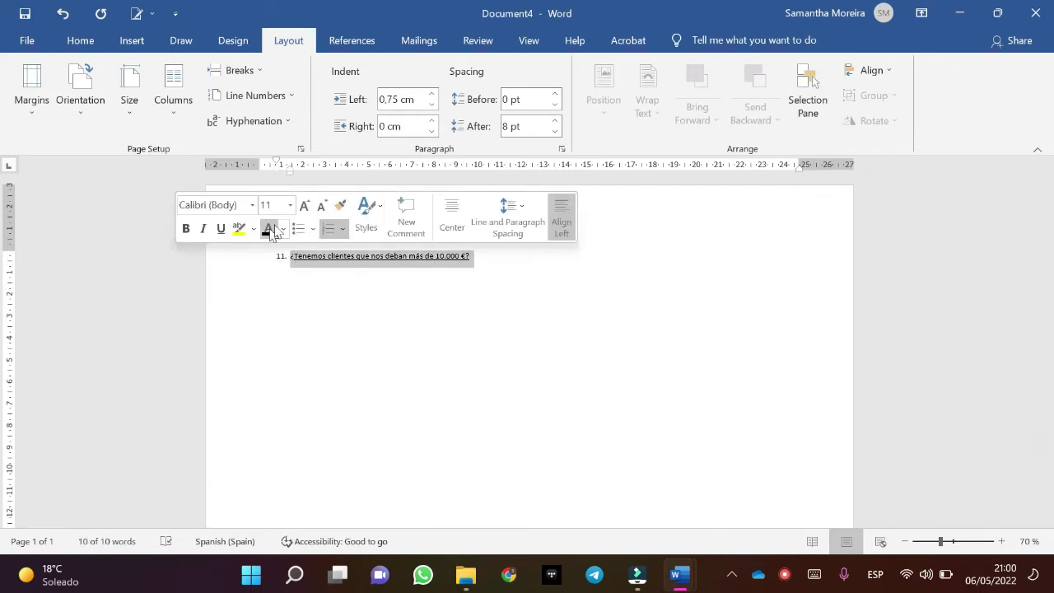
pyautogui.click(186, 228)
pyautogui.click(307, 205)
pyautogui.click(306, 206)
pyautogui.click(306, 206)
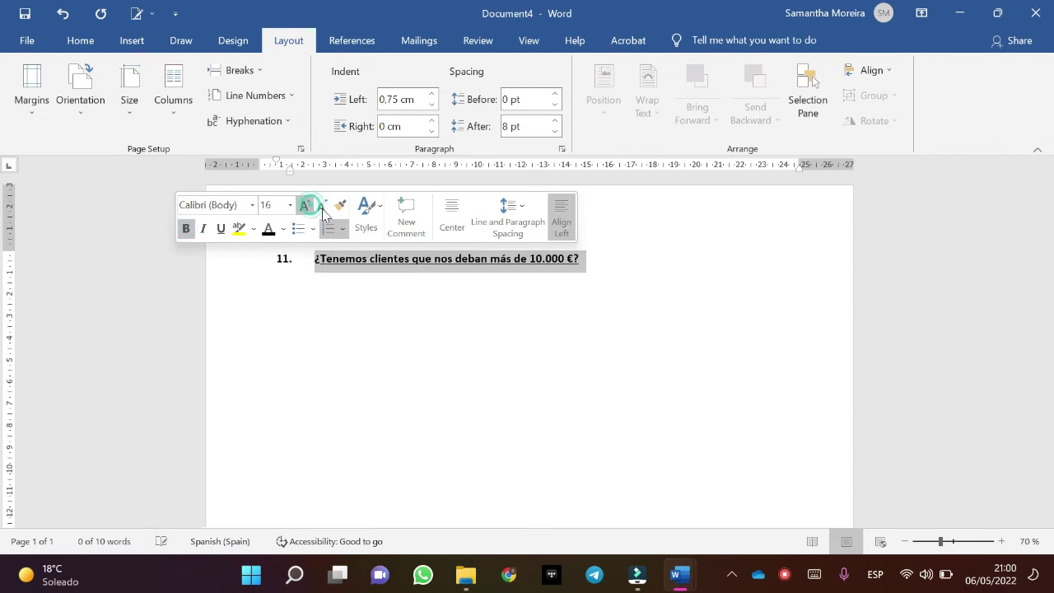
# Apply Narrow page margins and start a new empty paragraph below the heading.
pyautogui.click(640, 294)
pyautogui.click(33, 95)
pyautogui.click(99, 225)
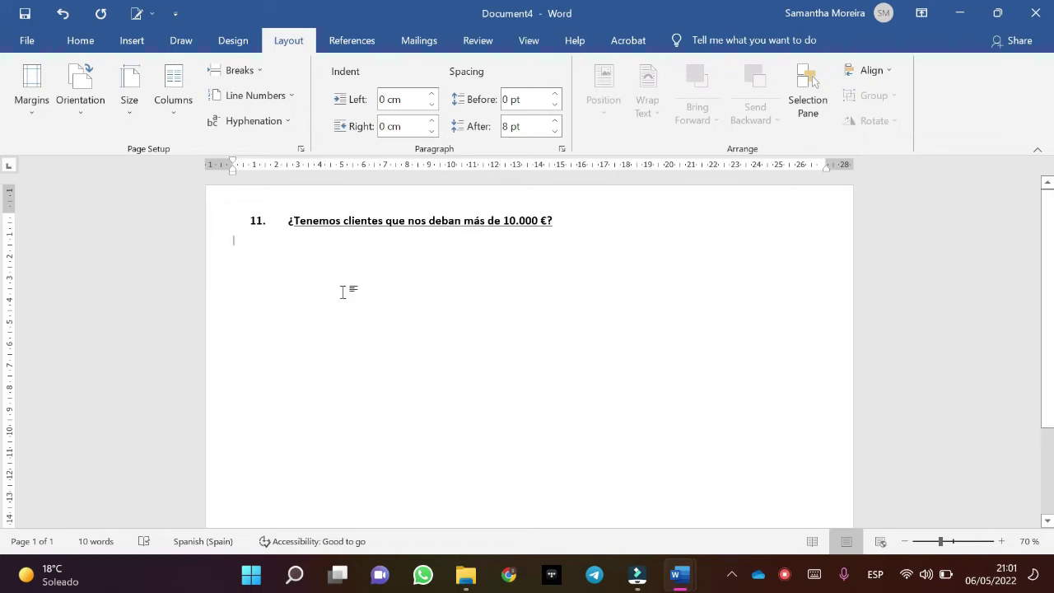
pyautogui.press('Return')
# Insert a five-column, two-row table and type NAME in the first header cell.
pyautogui.click(134, 39)
pyautogui.click(95, 102)
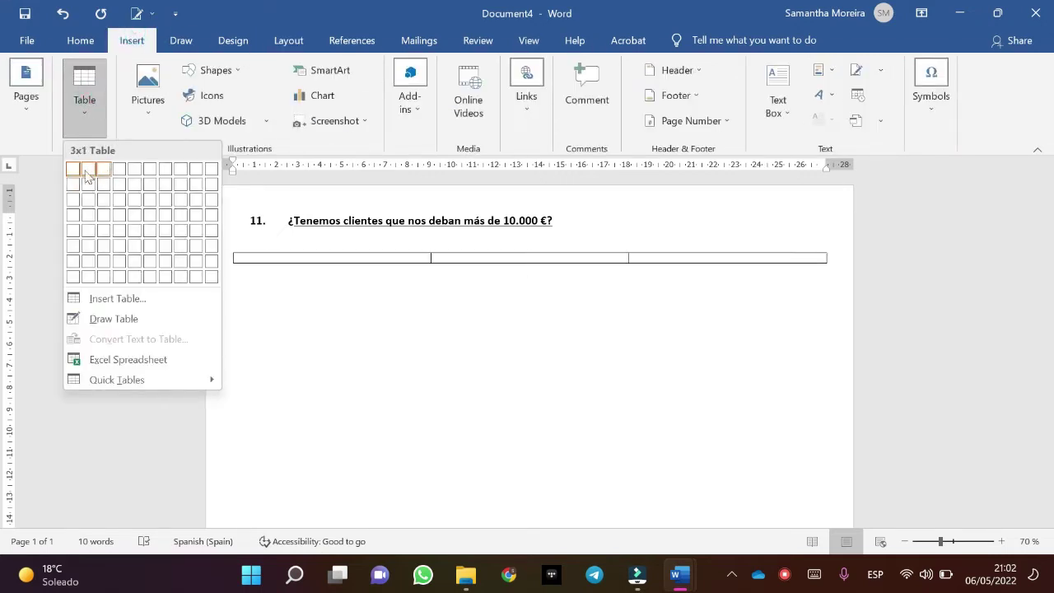
pyautogui.click(135, 184)
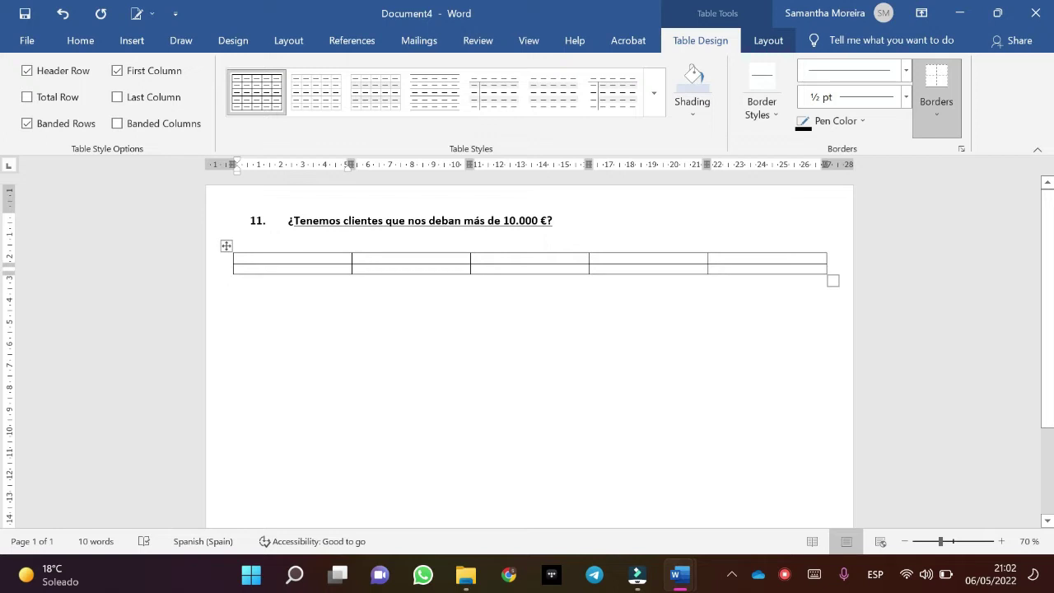
pyautogui.press('capslock')
pyautogui.write('NA')
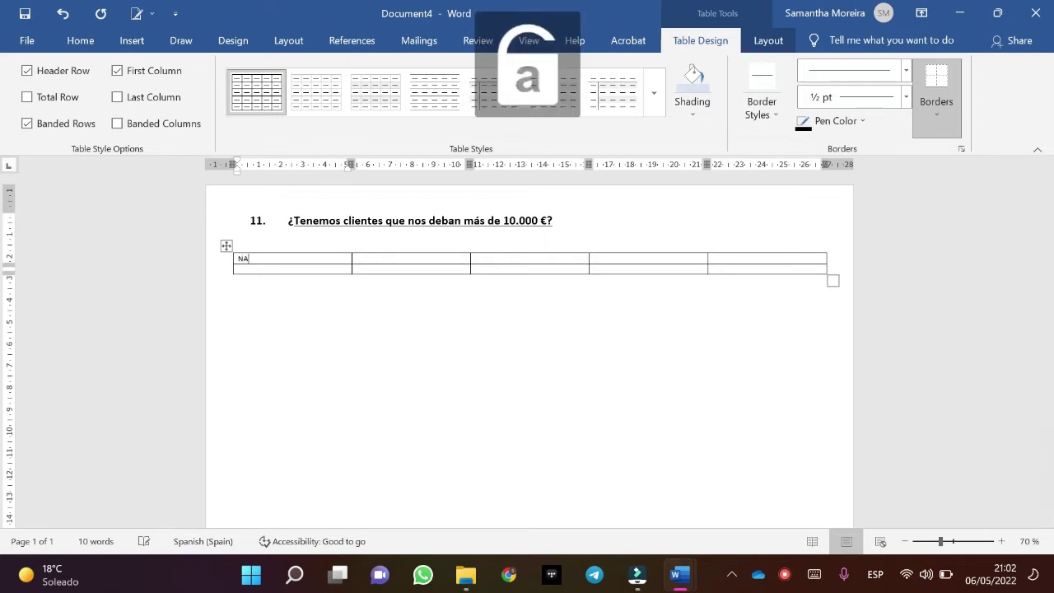
pyautogui.write('me')
pyautogui.press('BackSpace')
pyautogui.press('BackSpace')
pyautogui.press('BackSpace')
pyautogui.press('capslock')
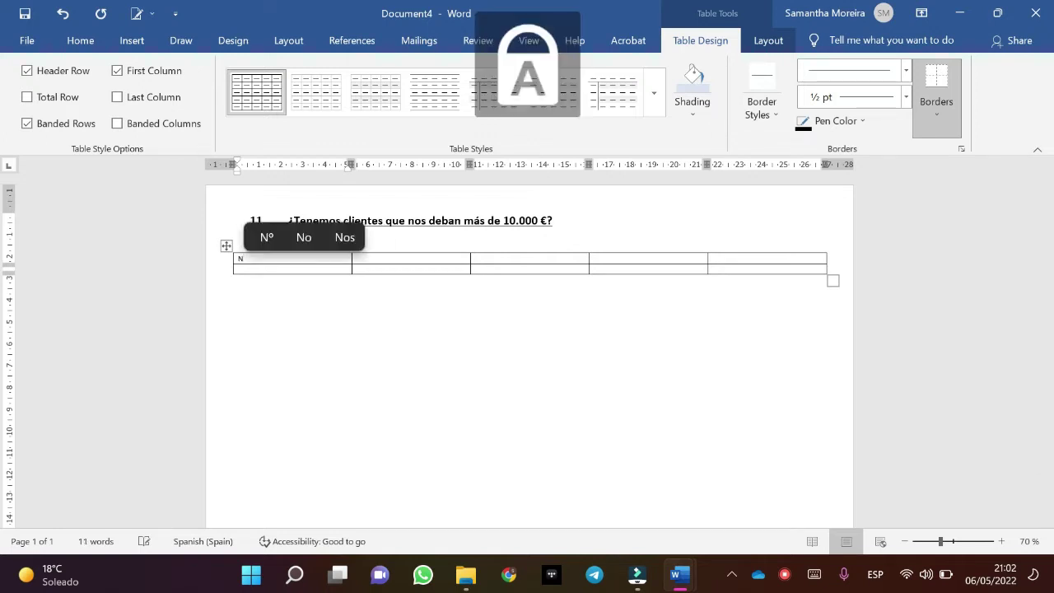
pyautogui.write('AME')
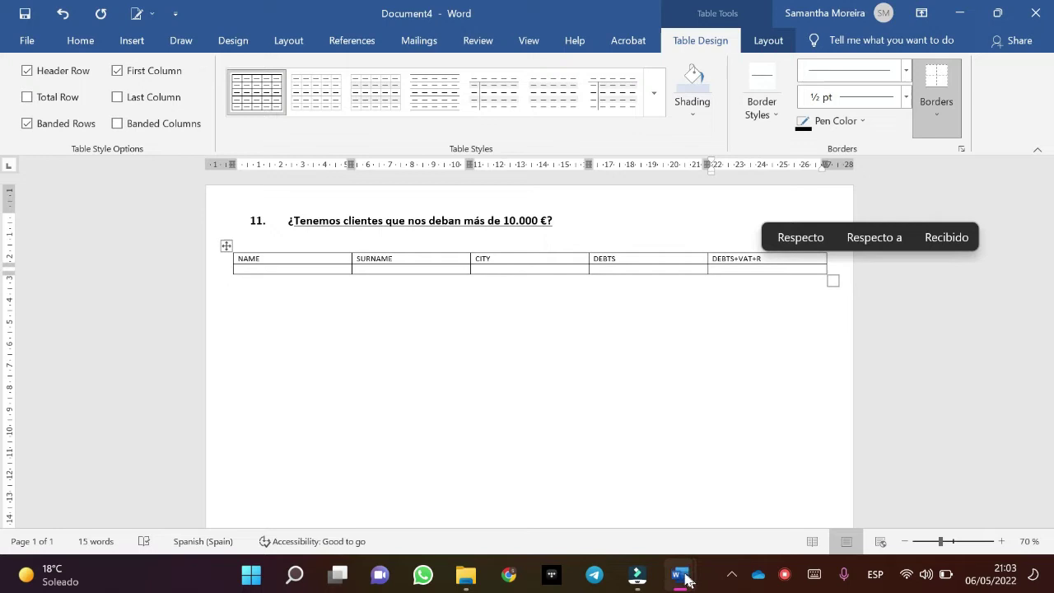
# Check the 10% surcharge in exercise 11, then add 10 to the DEBTS+VAT+R header.
pyautogui.moveTo(680, 575)
pyautogui.click(600, 527)
pyautogui.moveTo(580, 327); pyautogui.dragTo(656, 327)
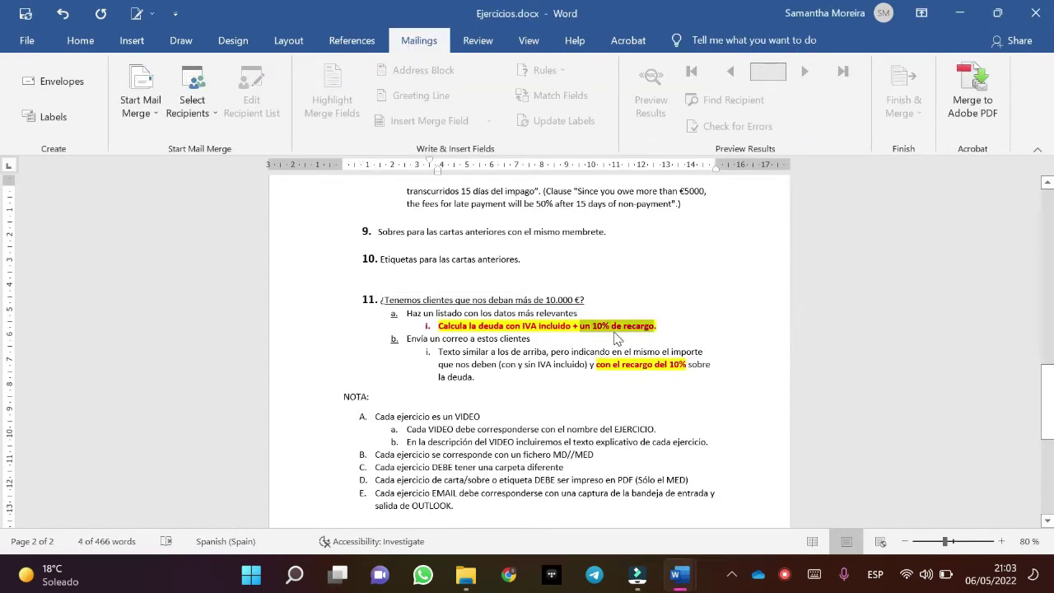
pyautogui.click(614, 333)
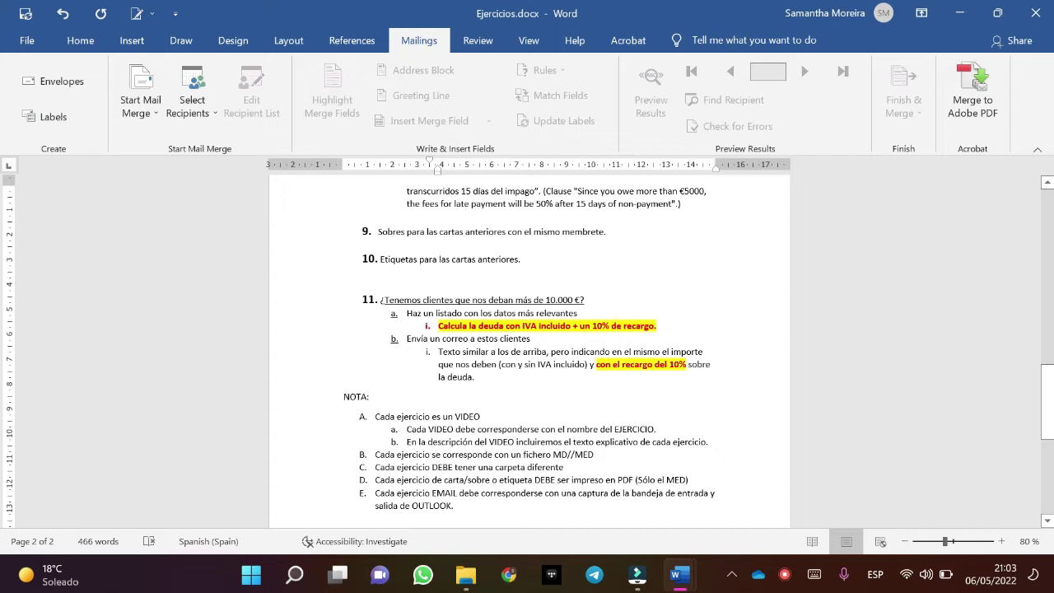
pyautogui.click(959, 15)
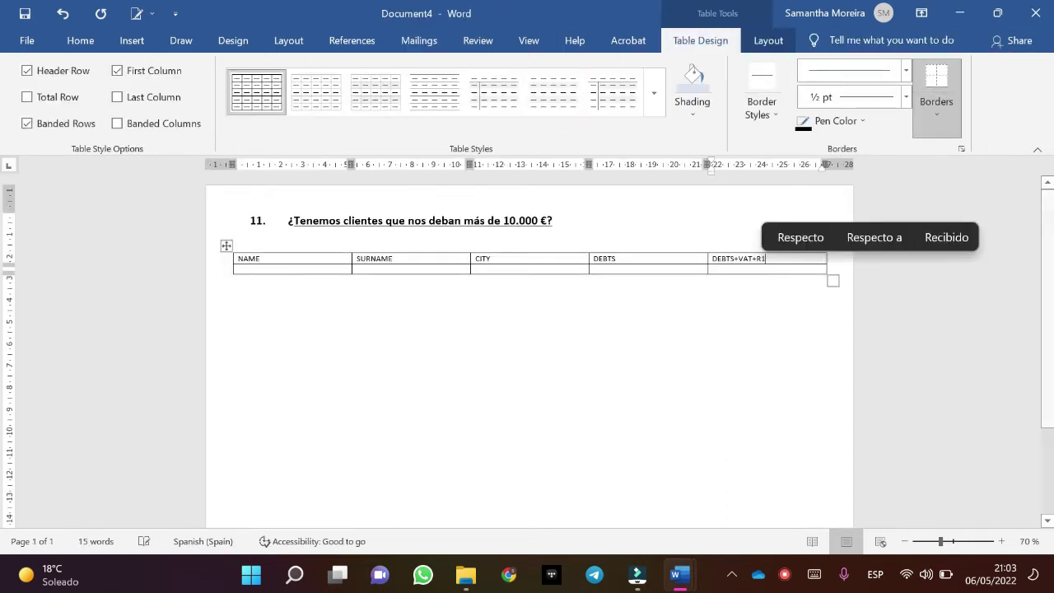
pyautogui.write('10')
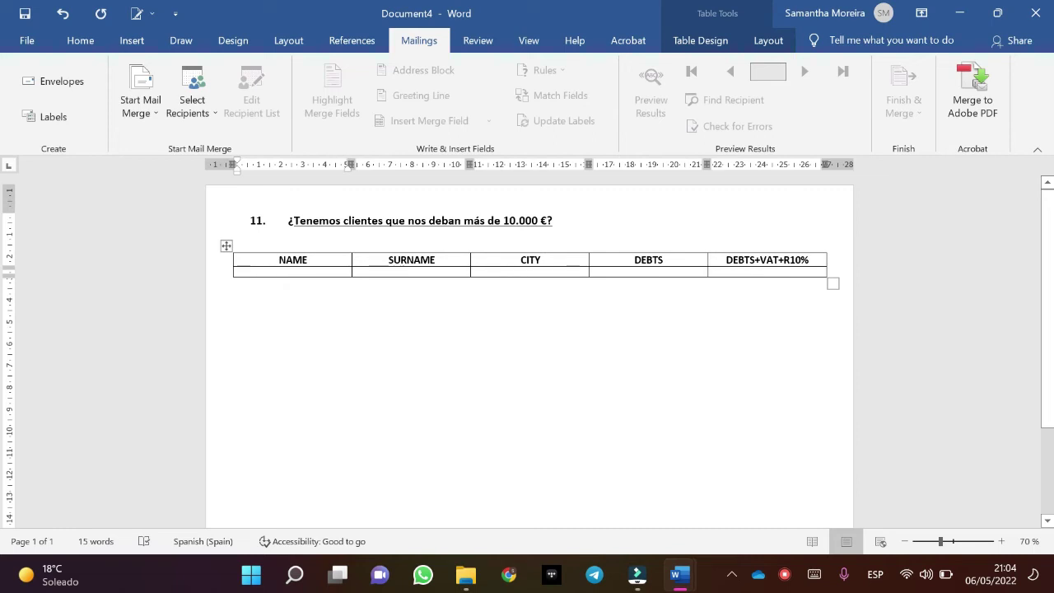
# Start Save As and browse to 01_Computer Science > 02_Mailing > 05_Directory.
pyautogui.click(27, 40)
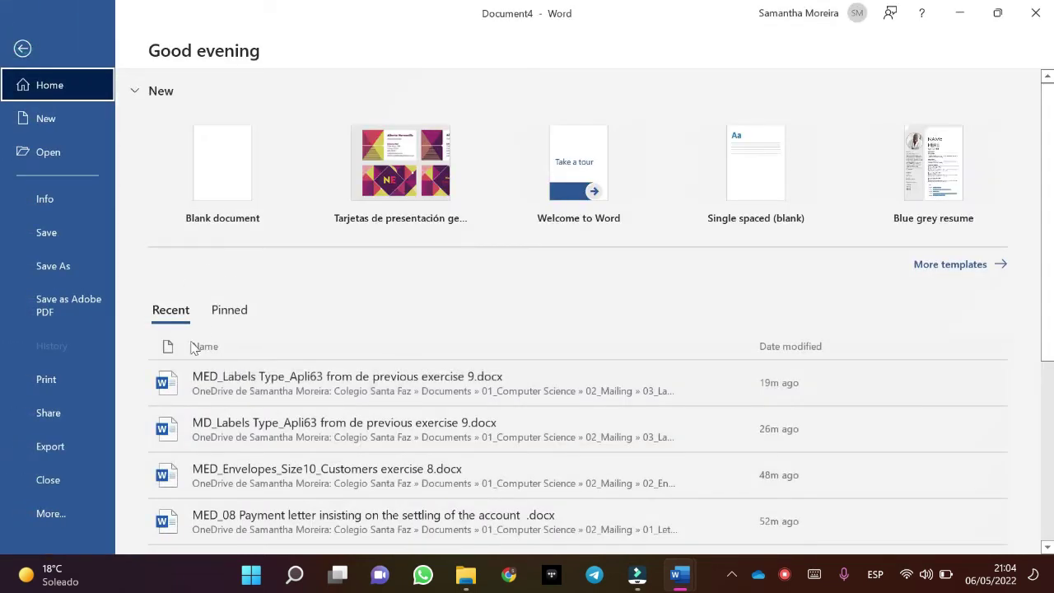
pyautogui.click(92, 264)
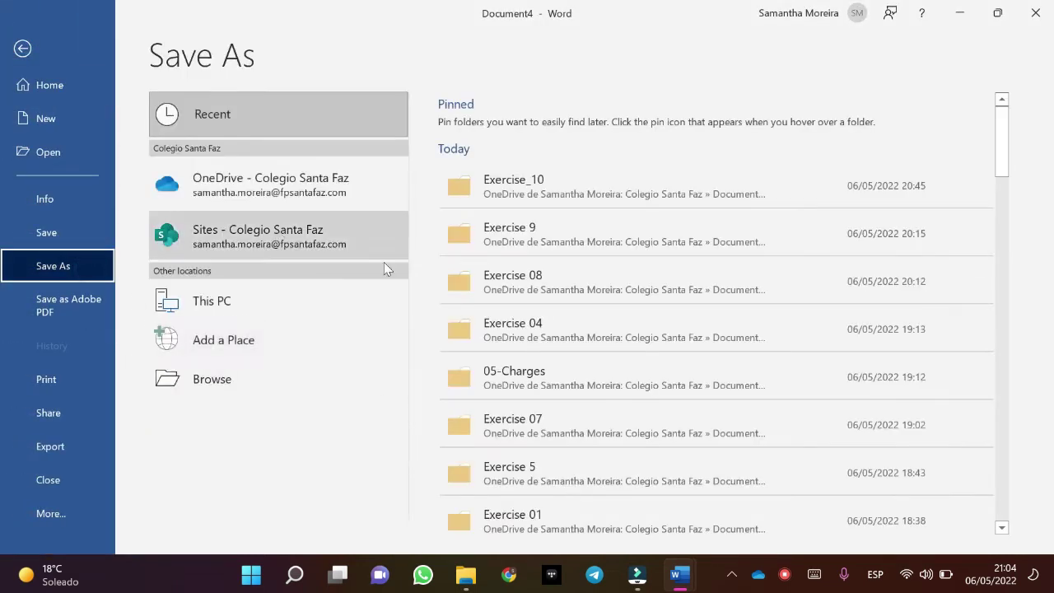
pyautogui.click(299, 372)
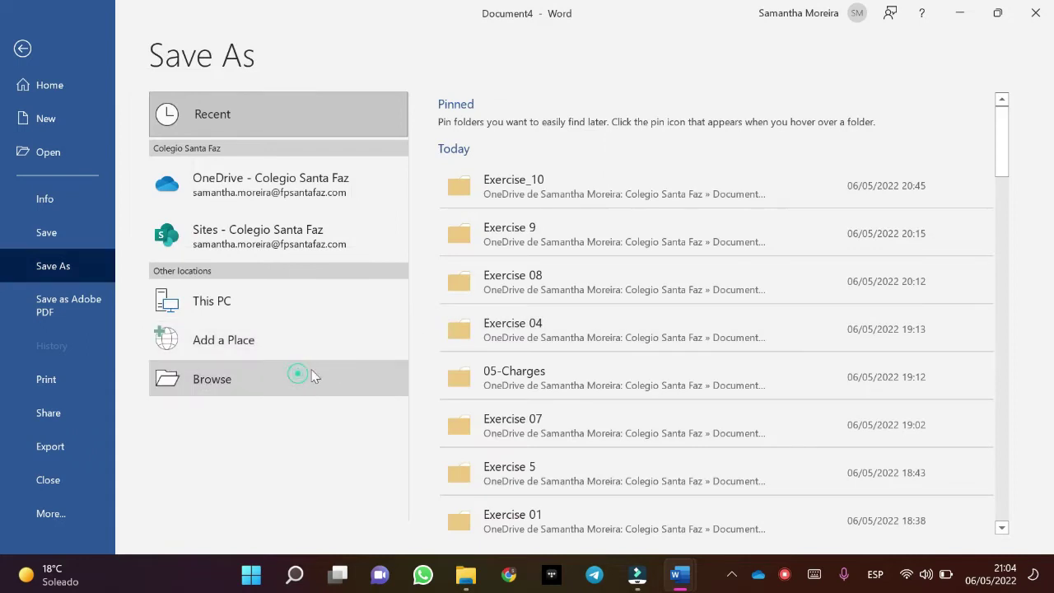
pyautogui.scroll(5, 99, 170)
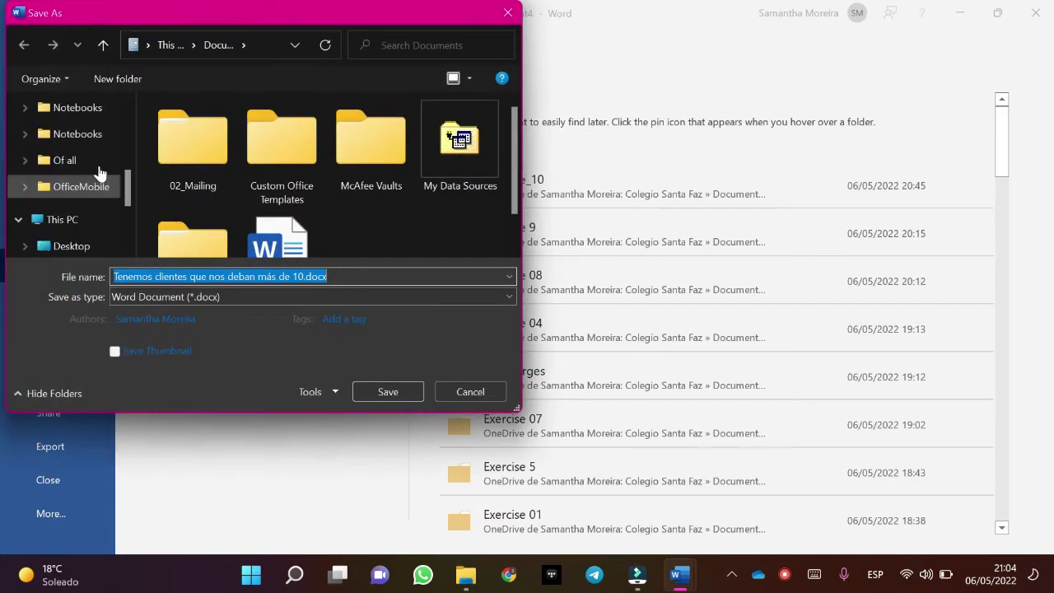
pyautogui.scroll(3, 103, 171)
pyautogui.click(71, 206)
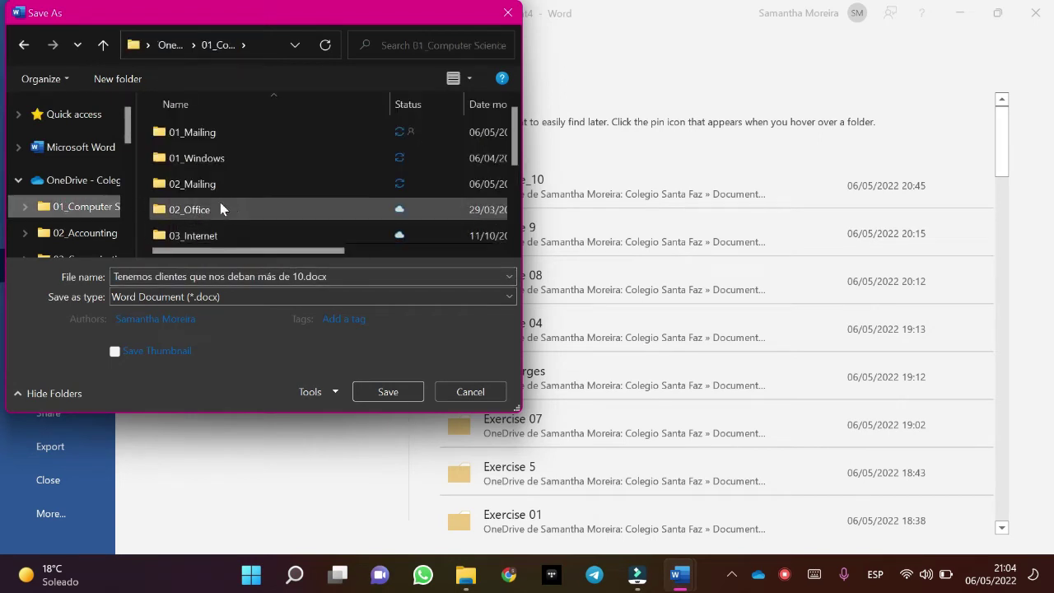
pyautogui.doubleClick(205, 186)
pyautogui.scroll(-1, 212, 192)
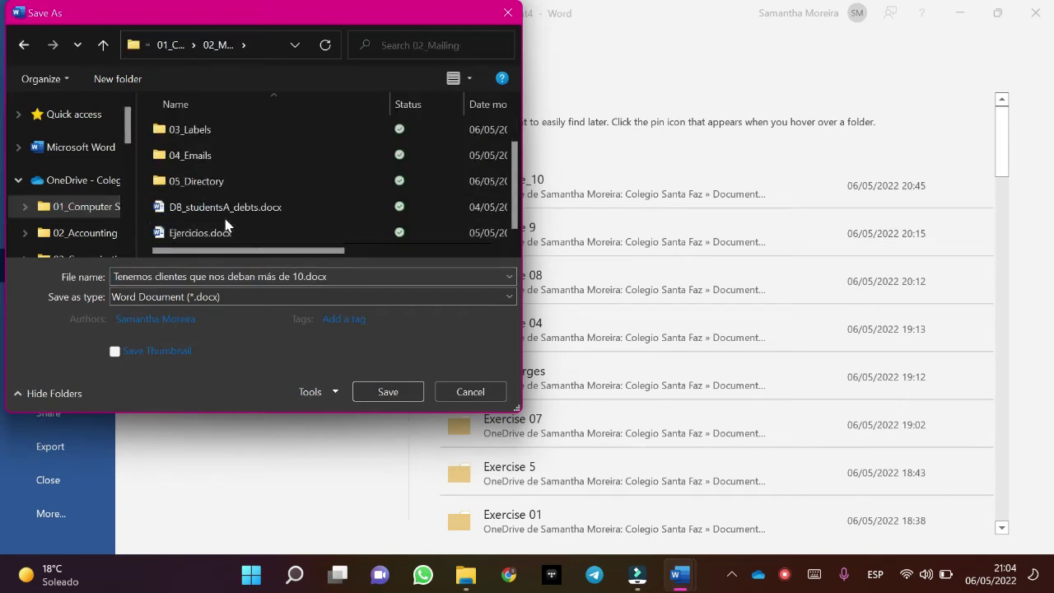
pyautogui.doubleClick(221, 186)
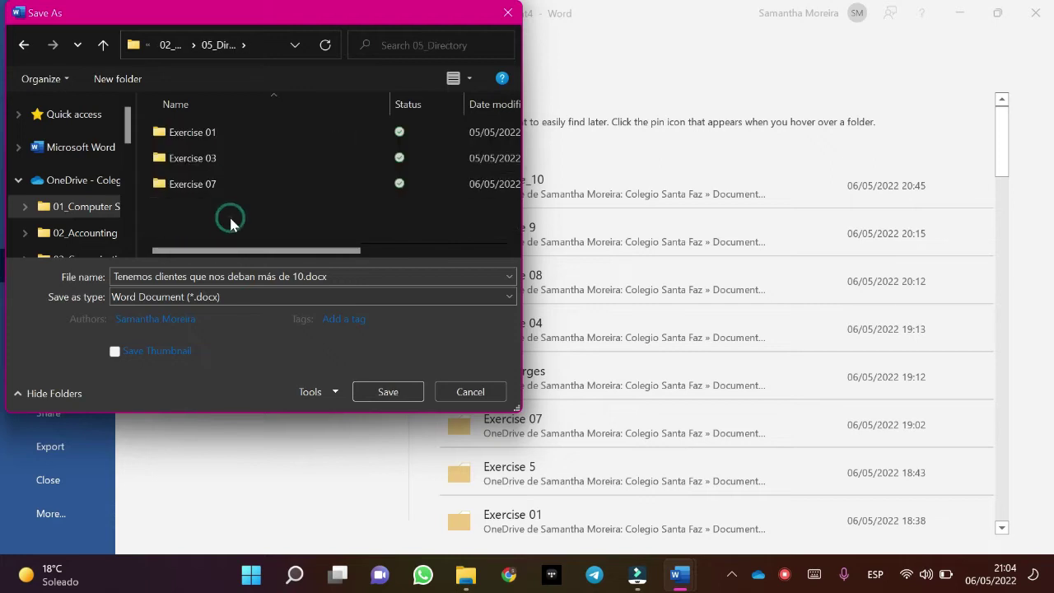
# Create a new folder named 'Exercise 11' in 05_Directory and open it.
pyautogui.hotkey('ctrl', 'shift', 'n')
pyautogui.press('BackSpace')
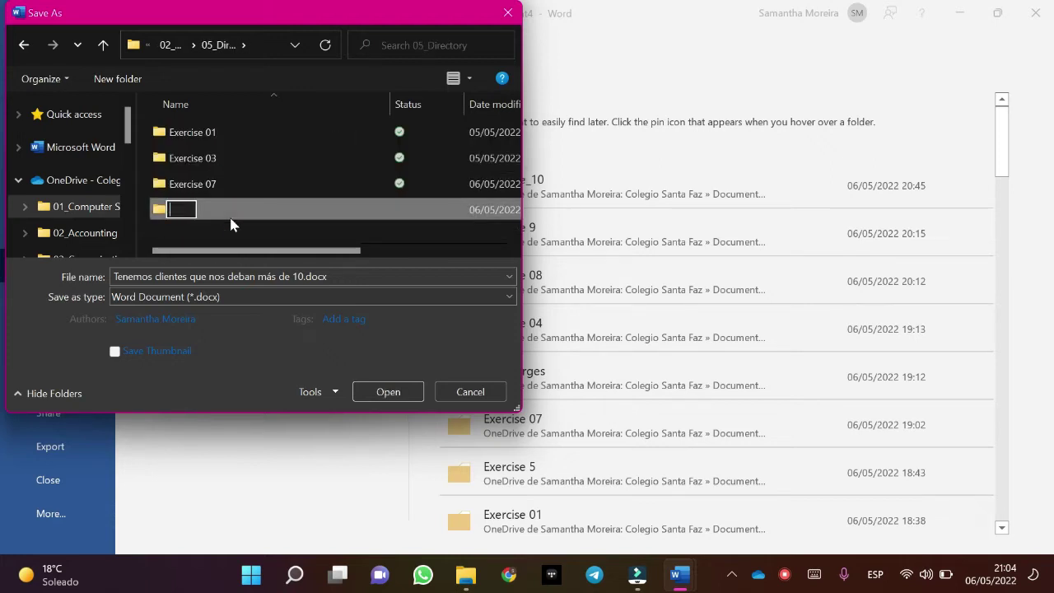
pyautogui.press('capslock')
pyautogui.write('e')
pyautogui.press('capslock')
pyautogui.write('XERCISE')
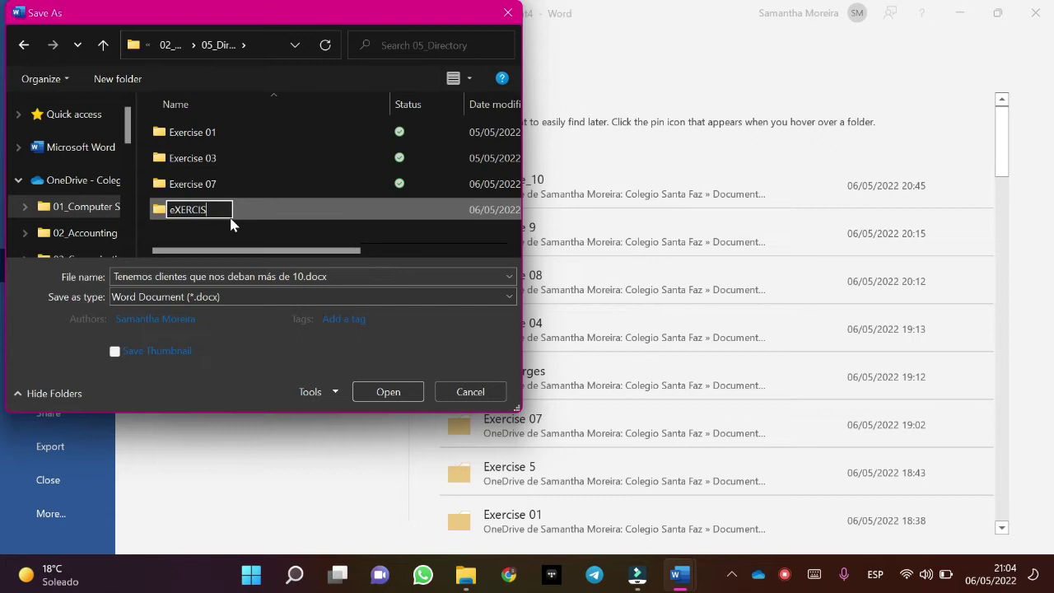
pyautogui.press('BackSpace')
pyautogui.press('BackSpace')
pyautogui.press('BackSpace')
pyautogui.press('BackSpace')
pyautogui.press('BackSpace')
pyautogui.press('BackSpace')
pyautogui.press('BackSpace')
pyautogui.press('BackSpace')
pyautogui.press('BackSpace')
pyautogui.write('E')
pyautogui.press('capslock')
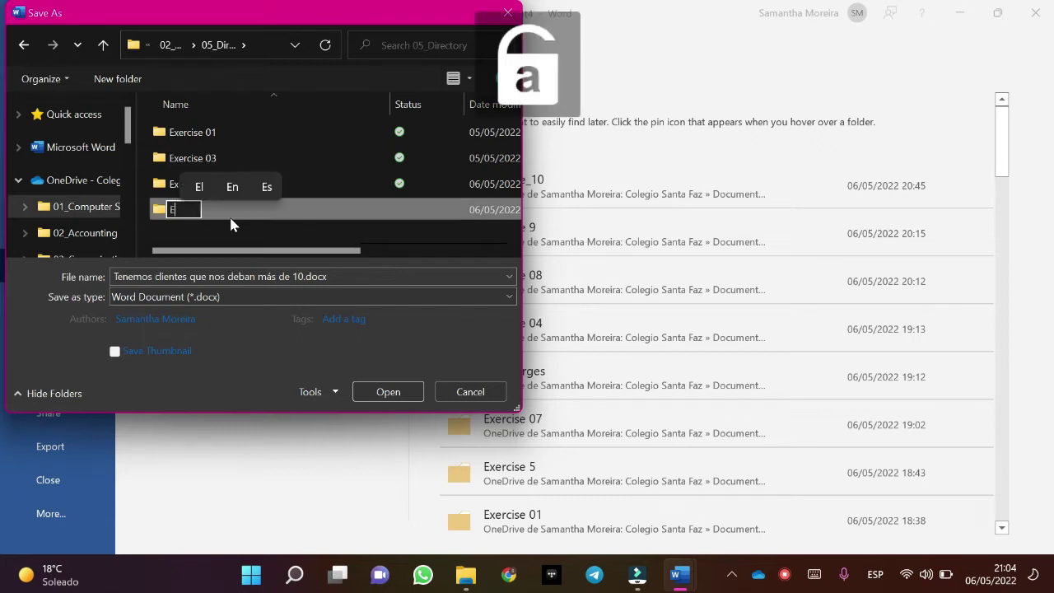
pyautogui.write('xer')
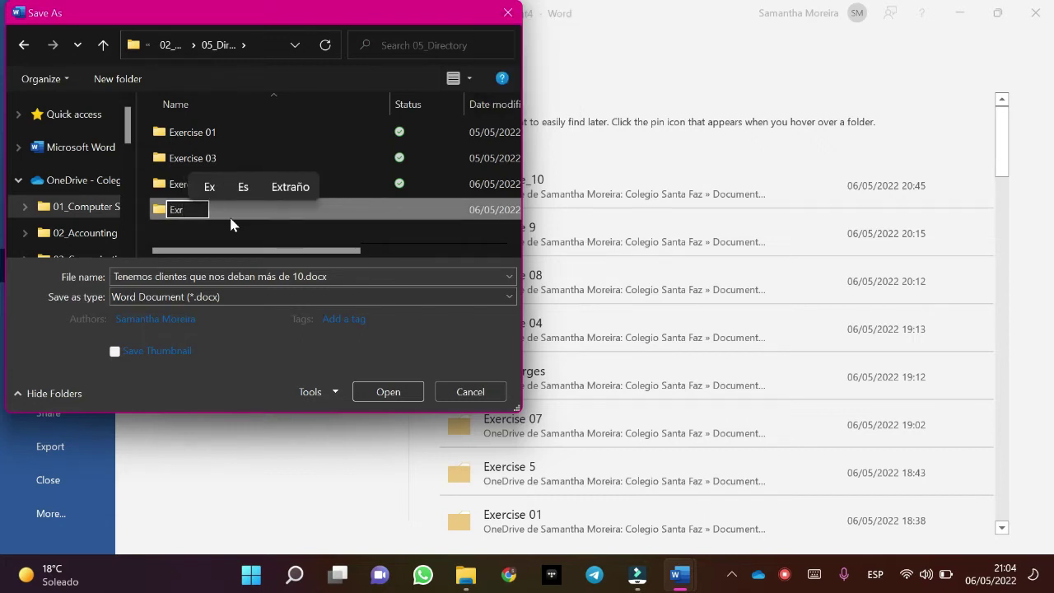
pyautogui.write('cise 11')
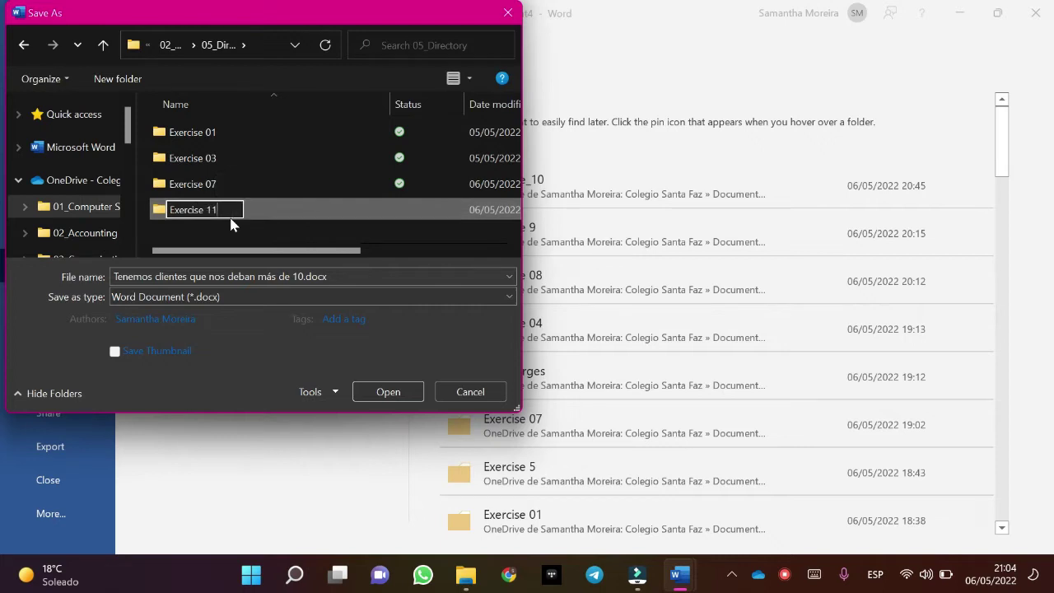
pyautogui.press('Return')
pyautogui.press('Return')
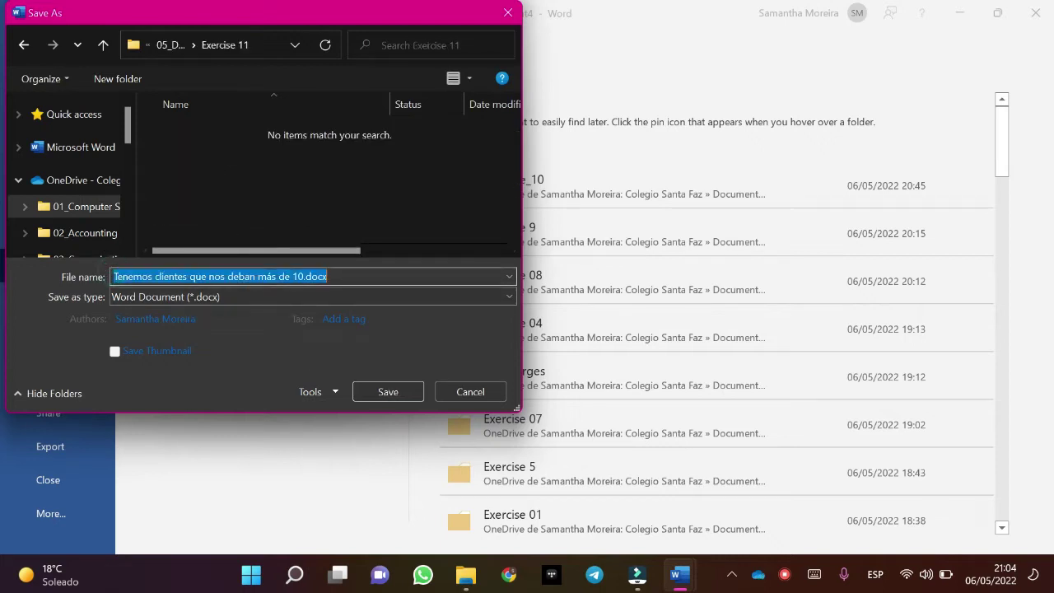
# Rename the file to 'MD_Clientes que nos deban más de 10.docx' and save.
pyautogui.click(113, 276)
pyautogui.press('capslock')
pyautogui.write('MD_')
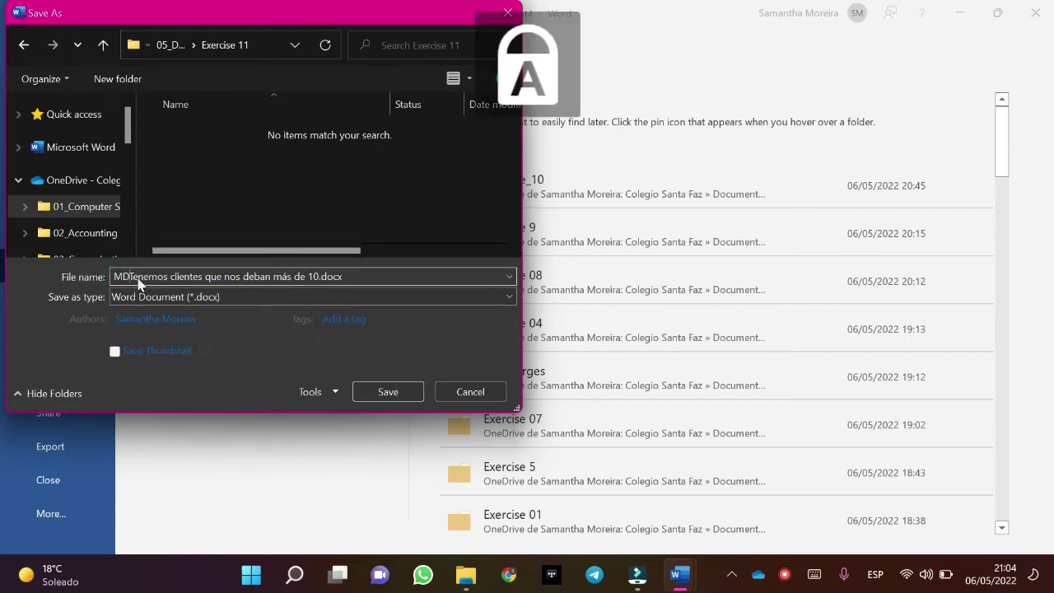
pyautogui.press('capslock')
pyautogui.click(155, 277)
pyautogui.press('Delete')
pyautogui.press('Delete')
pyautogui.press('Delete')
pyautogui.press('Delete')
pyautogui.press('BackSpace')
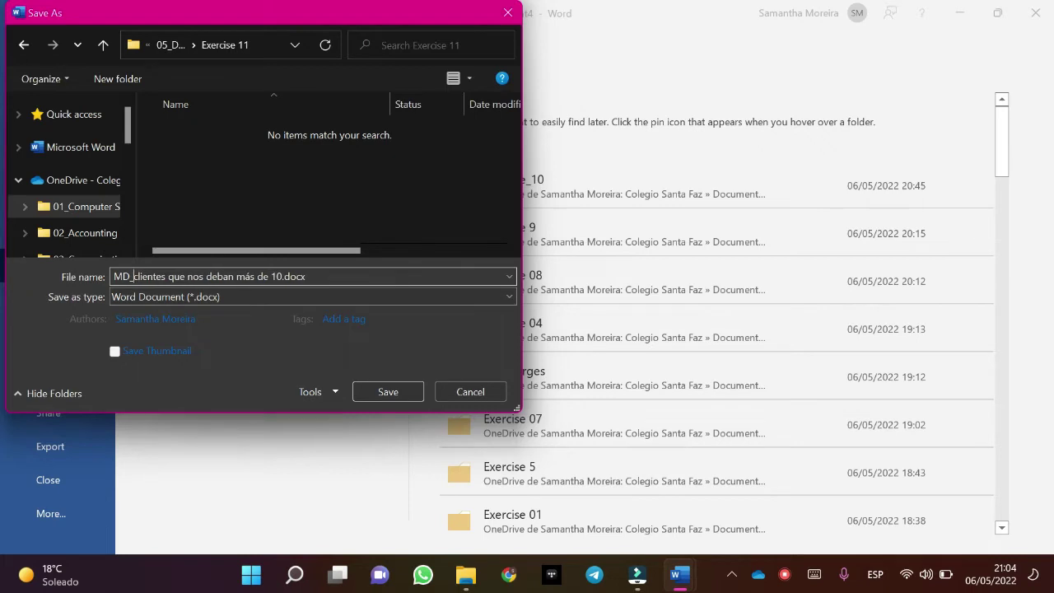
pyautogui.press('capslock')
pyautogui.press('capslock')
pyautogui.write('c')
pyautogui.press('BackSpace')
pyautogui.press('capslock')
pyautogui.write('C')
pyautogui.press('End')
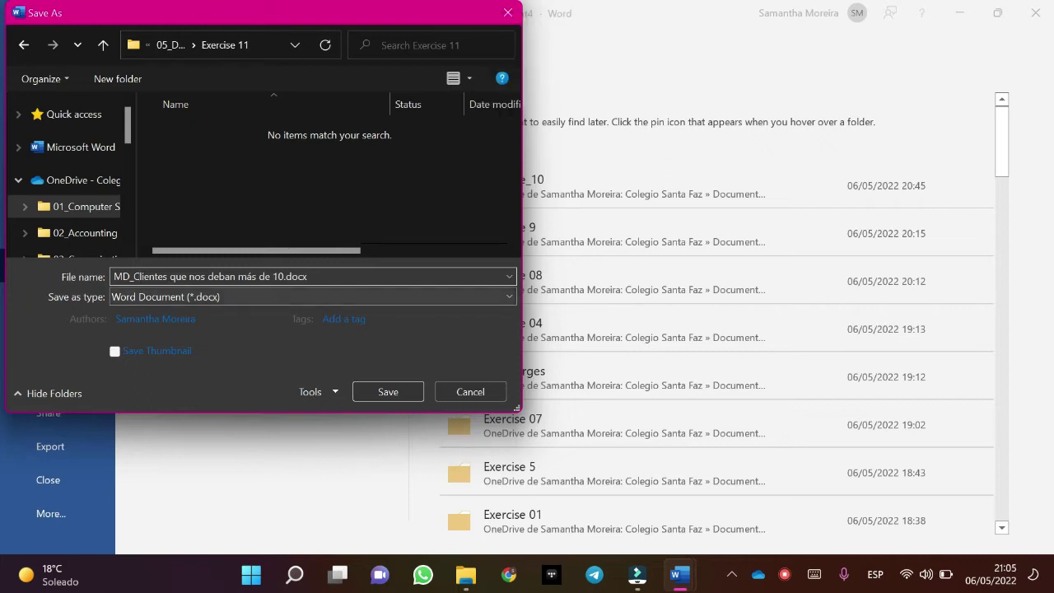
pyautogui.click(380, 390)
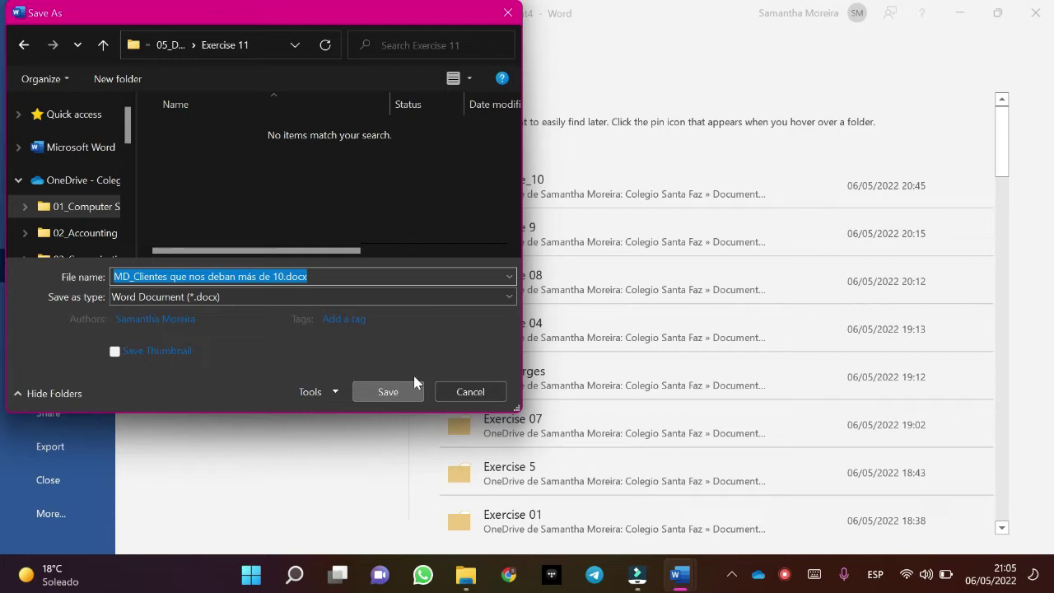
# Confirm the save, then use DB_studentsA_debts.docx from 02_Mailing as the existing recipient list.
pyautogui.click(356, 396)
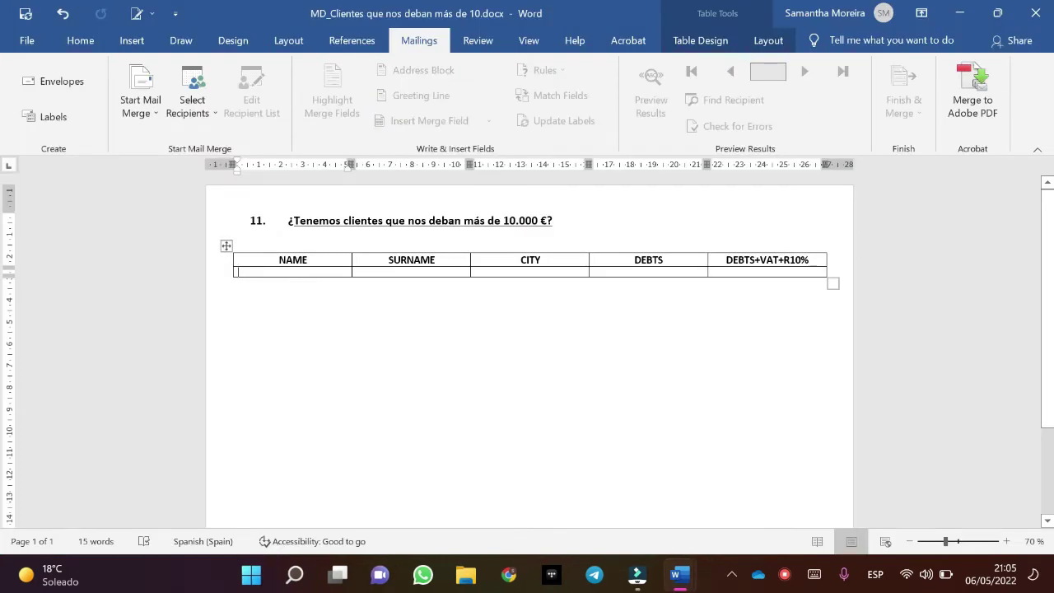
pyautogui.click(193, 122)
pyautogui.click(257, 173)
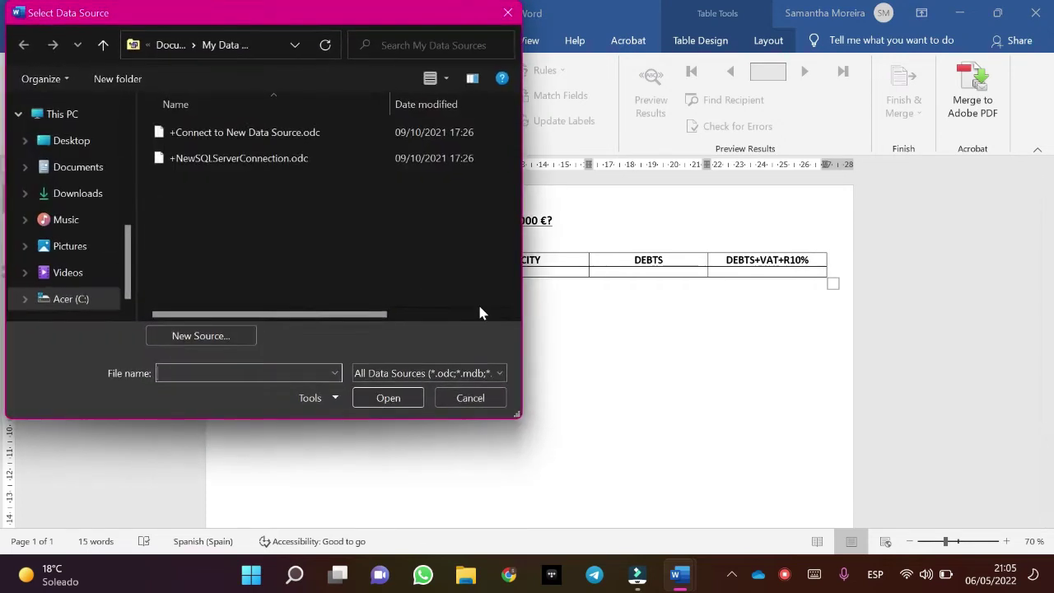
pyautogui.scroll(10, 105, 243)
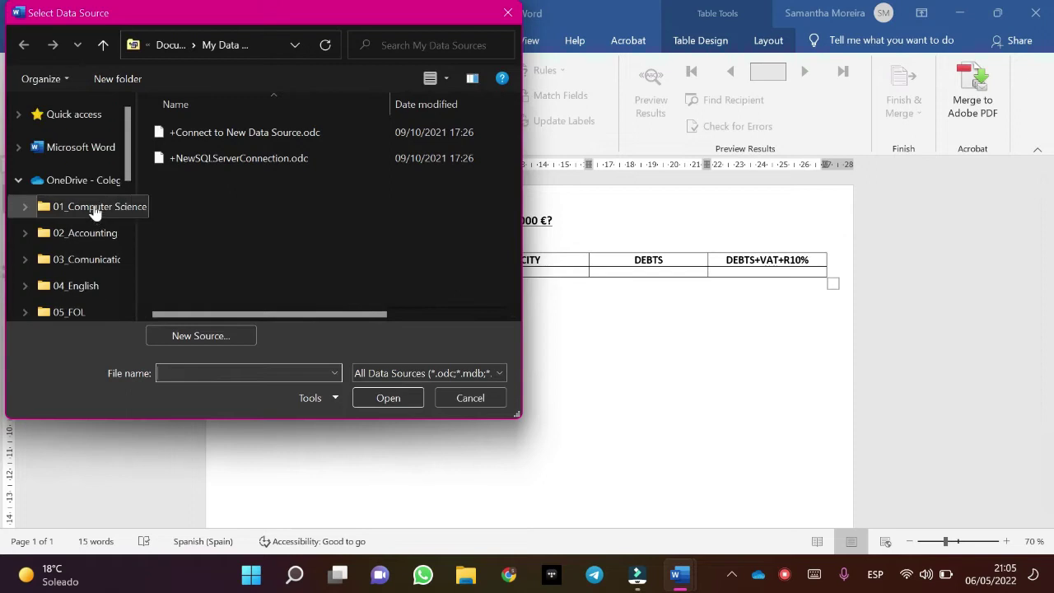
pyautogui.click(97, 209)
pyautogui.doubleClick(216, 181)
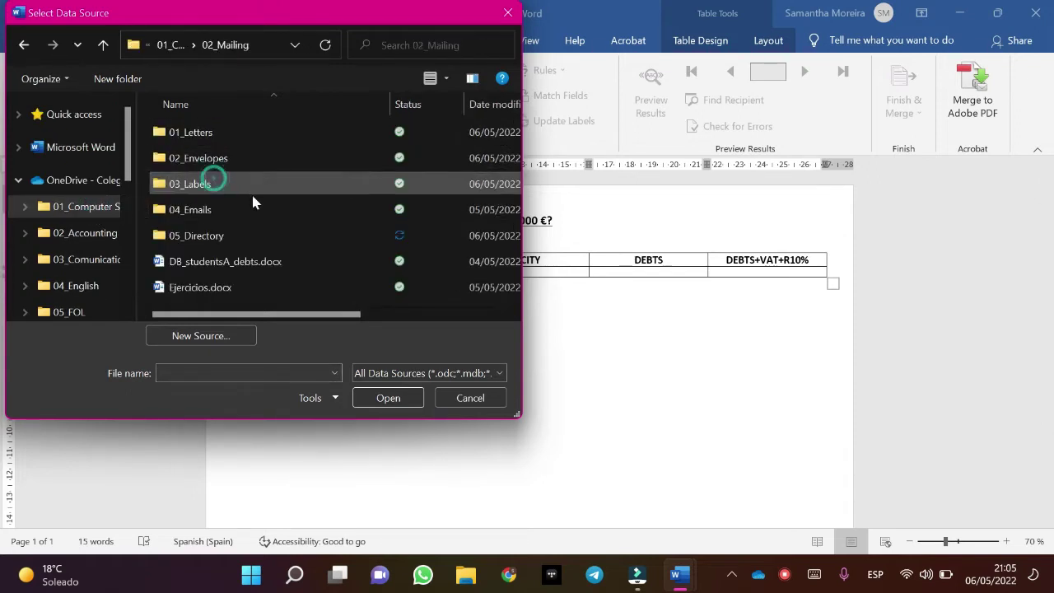
pyautogui.click(224, 261)
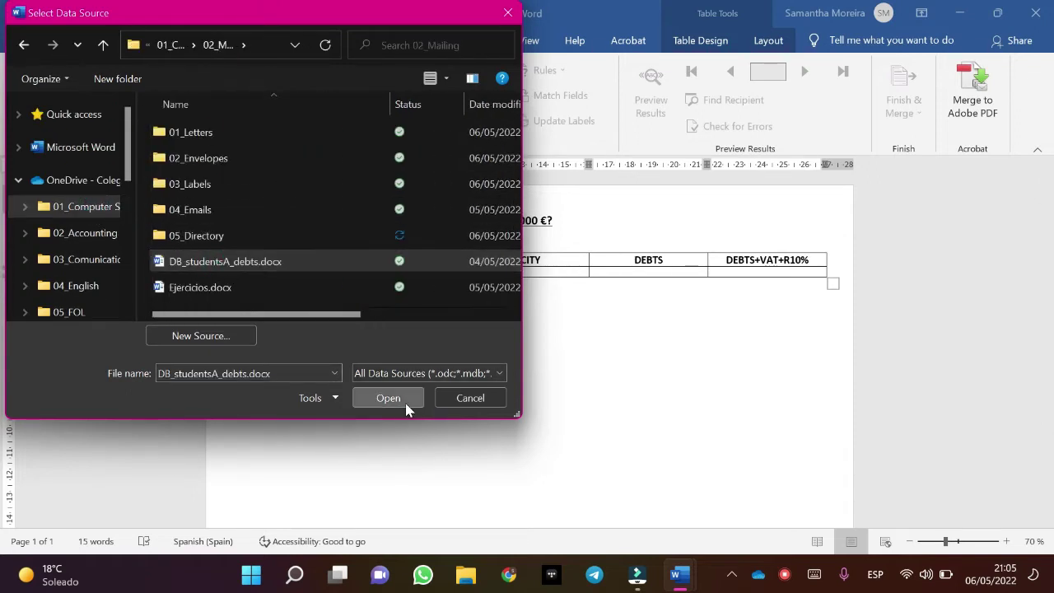
pyautogui.click(404, 399)
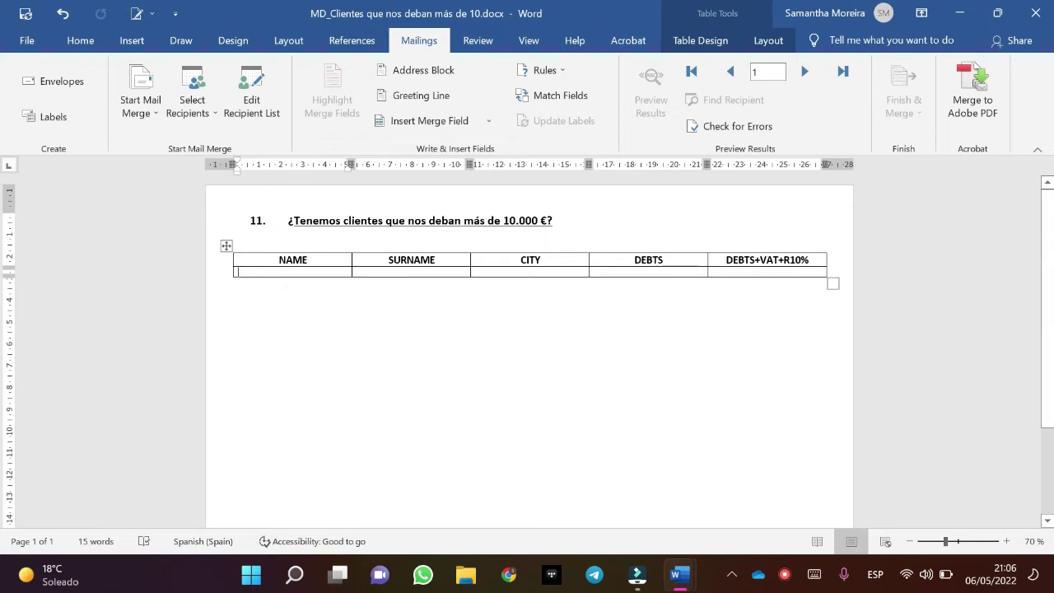
# Insert the Name, Surname, City and Debts merge fields into the table's second-row cells.
pyautogui.click(488, 123)
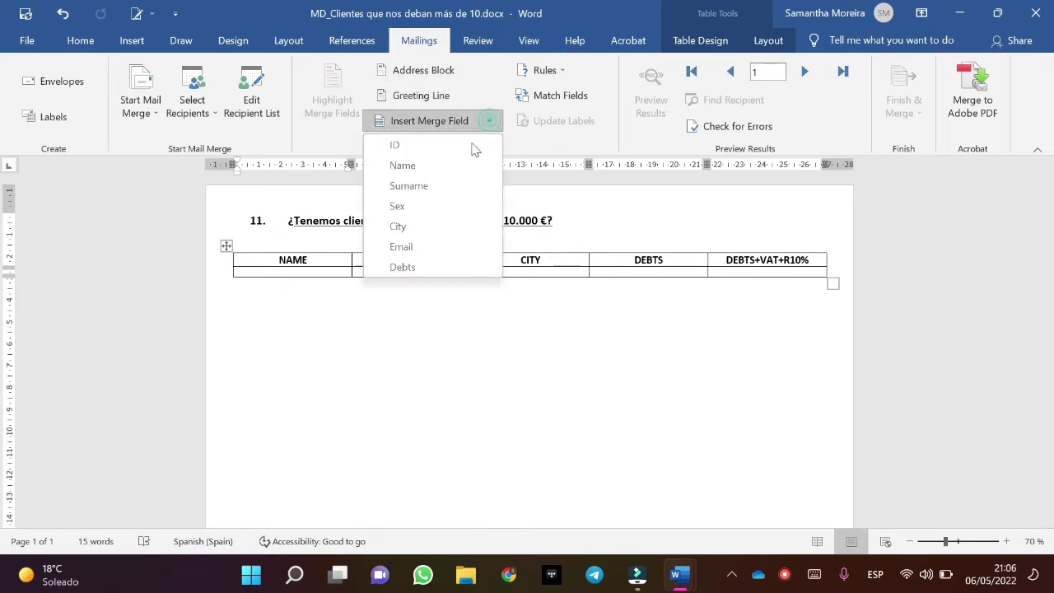
pyautogui.click(328, 270)
pyautogui.click(486, 121)
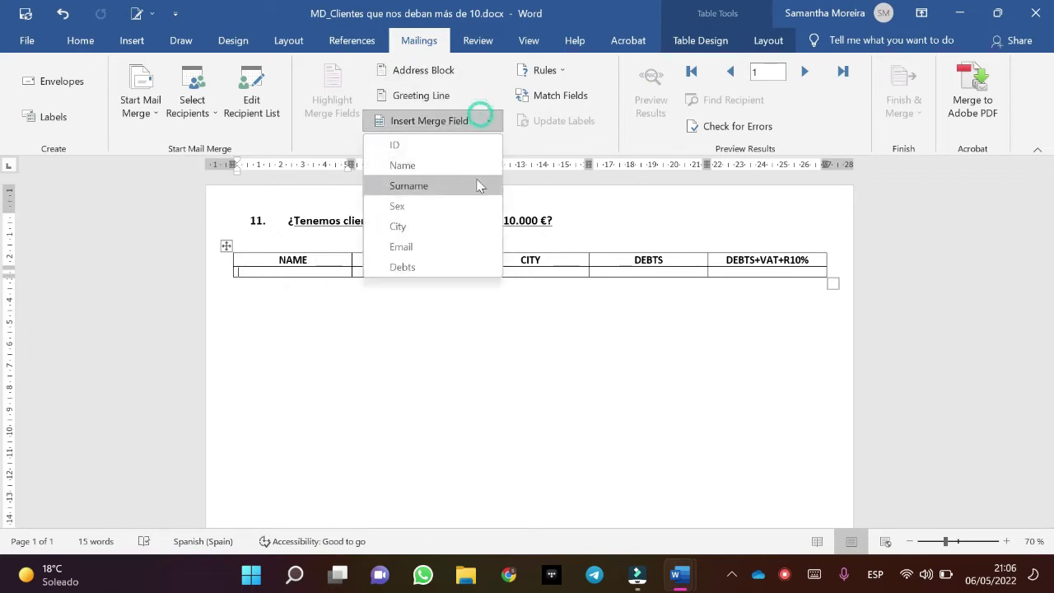
pyautogui.click(489, 172)
pyautogui.click(423, 272)
pyautogui.click(488, 121)
pyautogui.click(486, 185)
pyautogui.click(527, 272)
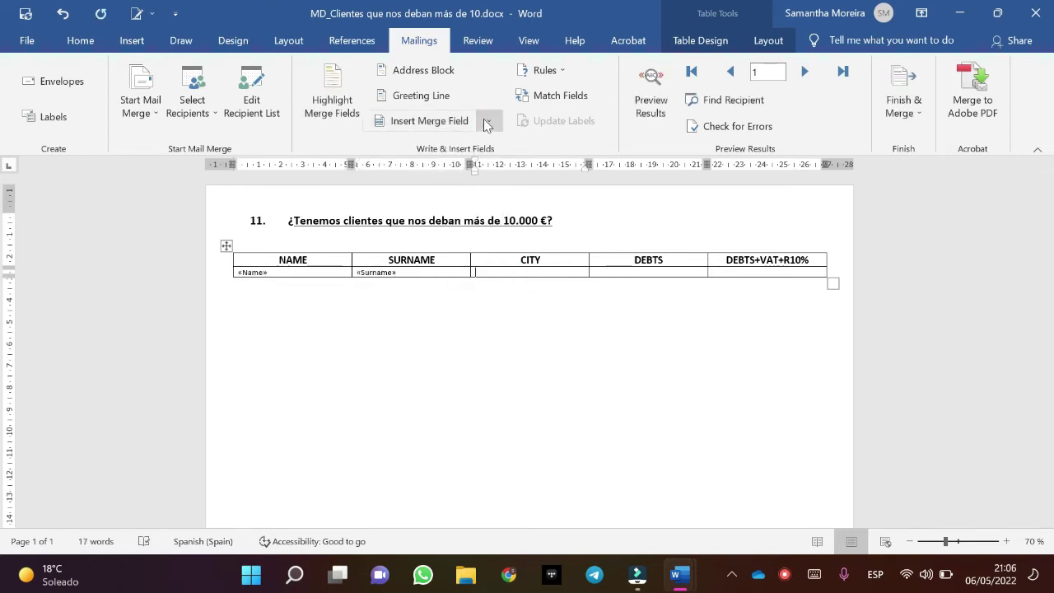
pyautogui.click(486, 121)
pyautogui.click(466, 224)
pyautogui.click(624, 274)
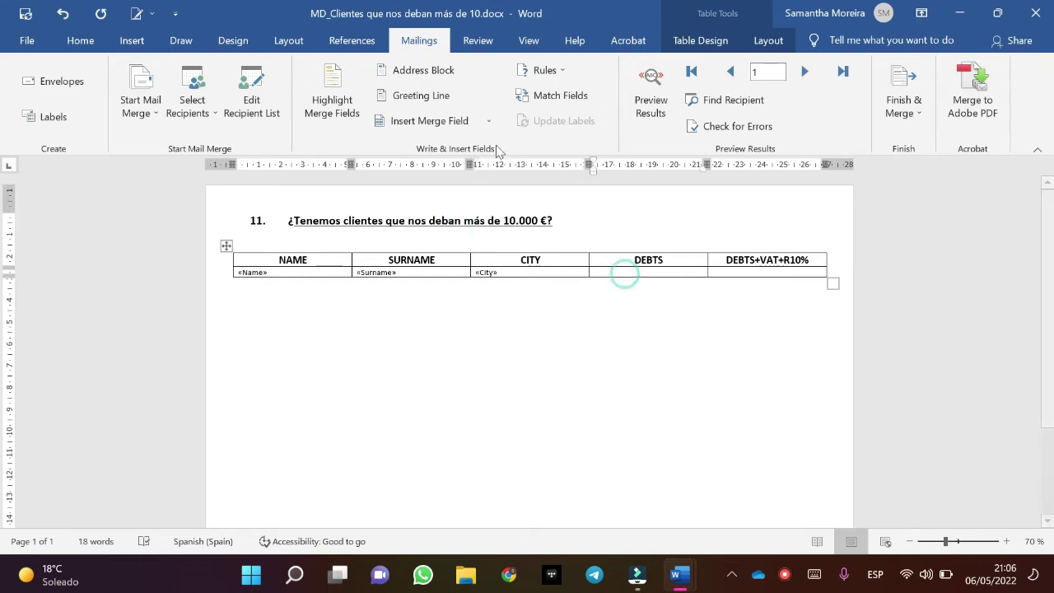
pyautogui.click(489, 121)
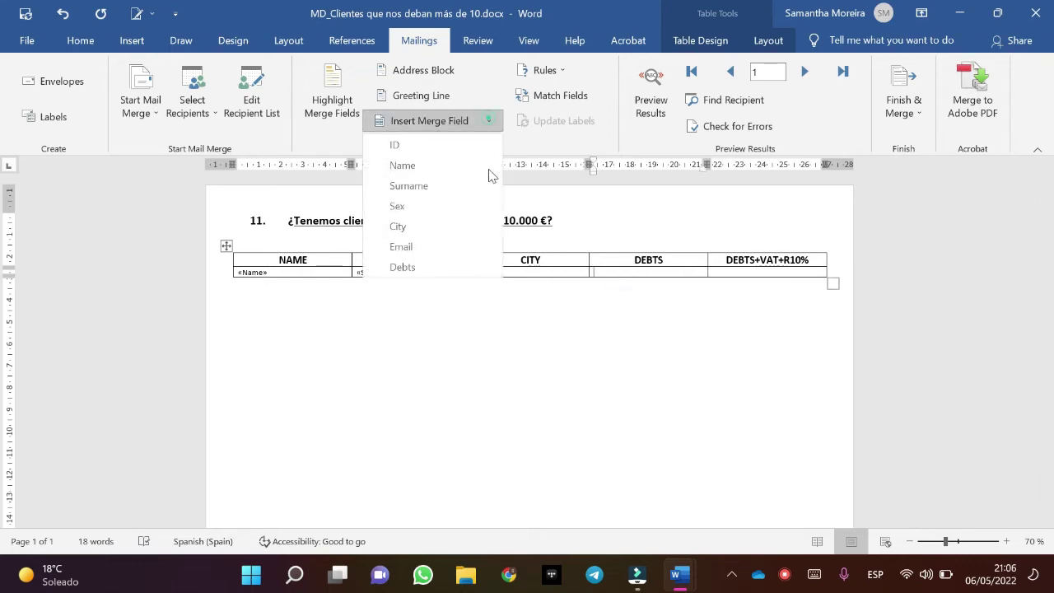
pyautogui.click(454, 267)
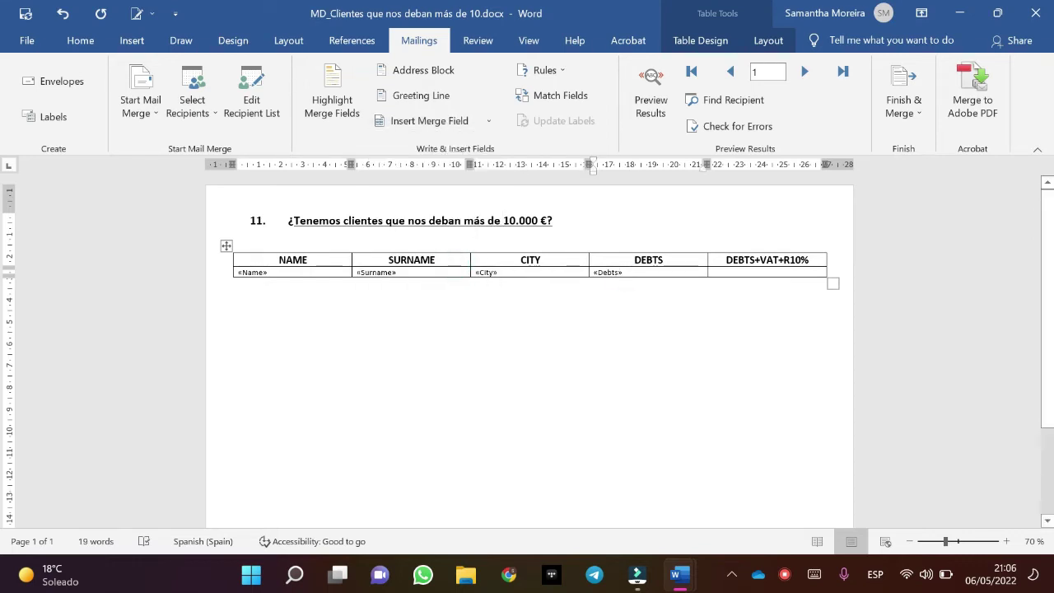
# Enlarge the font of the merge-field row by two size steps.
pyautogui.moveTo(824, 273); pyautogui.dragTo(239, 273)
pyautogui.click(356, 303)
pyautogui.click(356, 303)
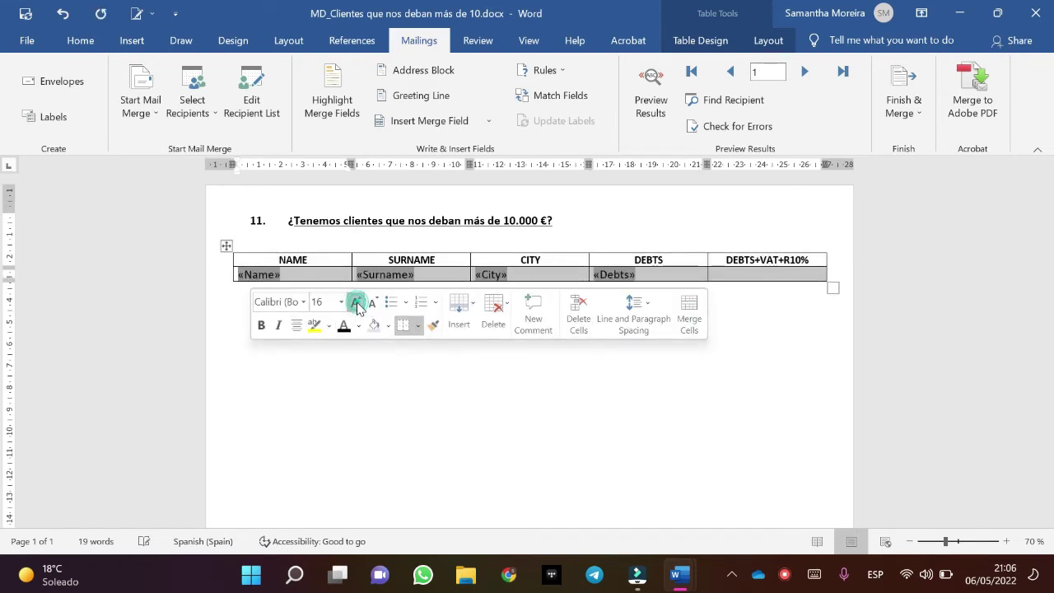
pyautogui.click(759, 275)
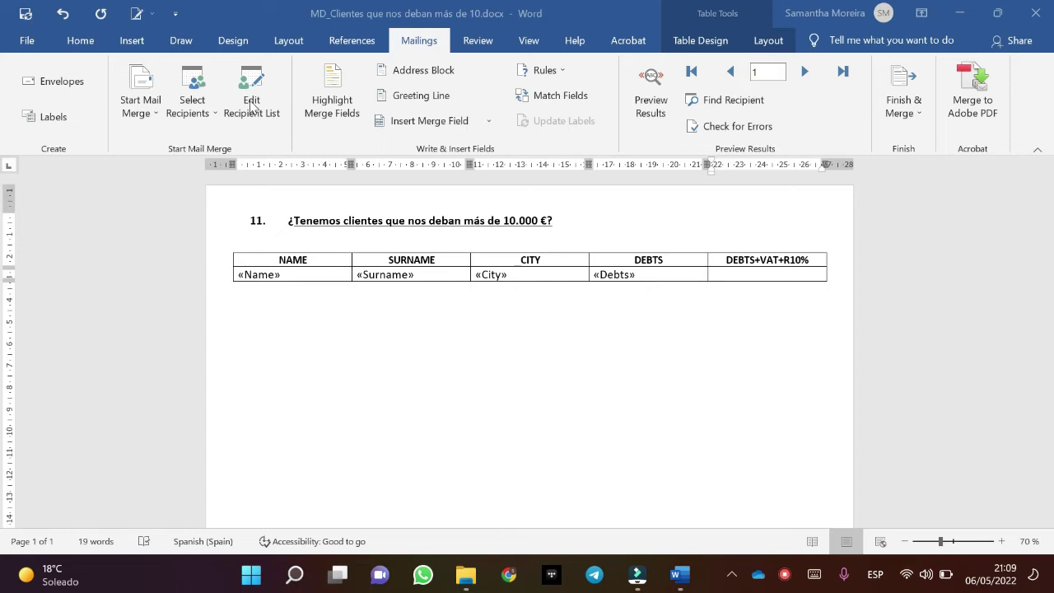
# Filter the recipient list to Debts greater than or equal to 10000.
pyautogui.click(254, 107)
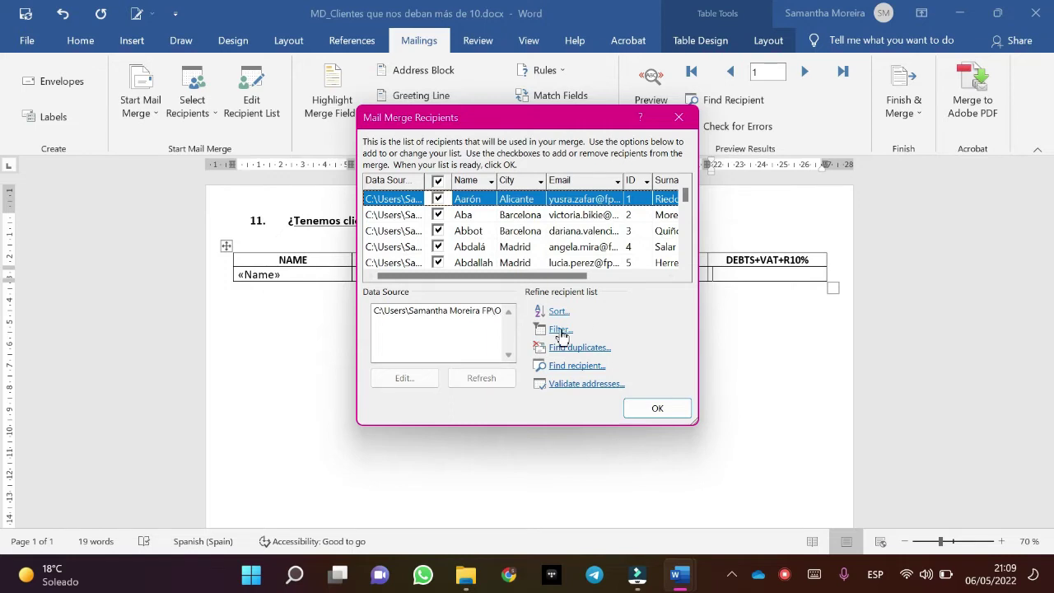
pyautogui.click(560, 332)
pyautogui.click(456, 181)
pyautogui.scroll(-1, 474, 232)
pyautogui.click(476, 244)
pyautogui.click(626, 183)
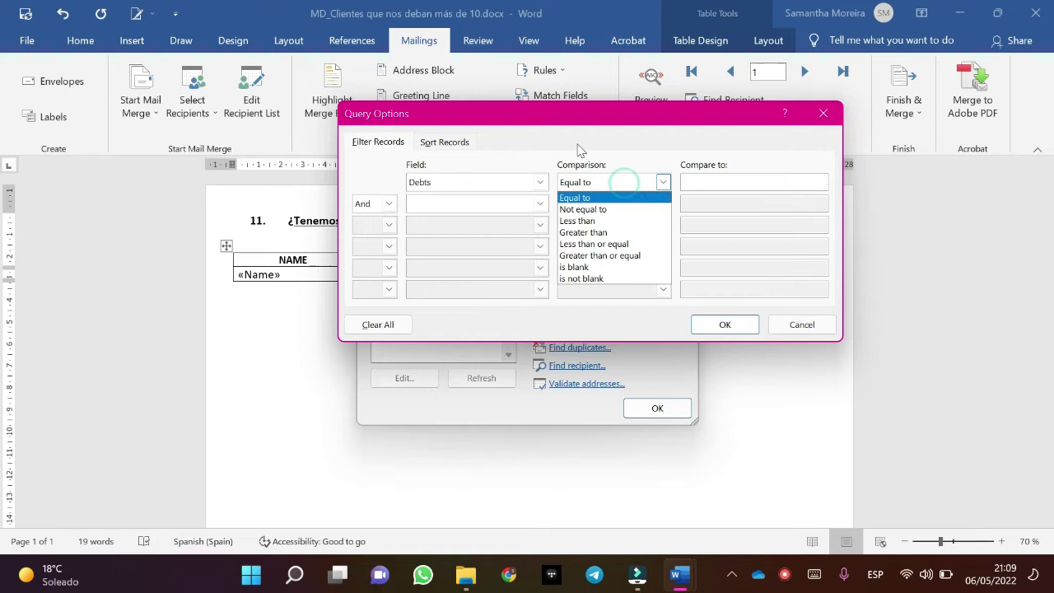
pyautogui.click(610, 263)
pyautogui.click(724, 178)
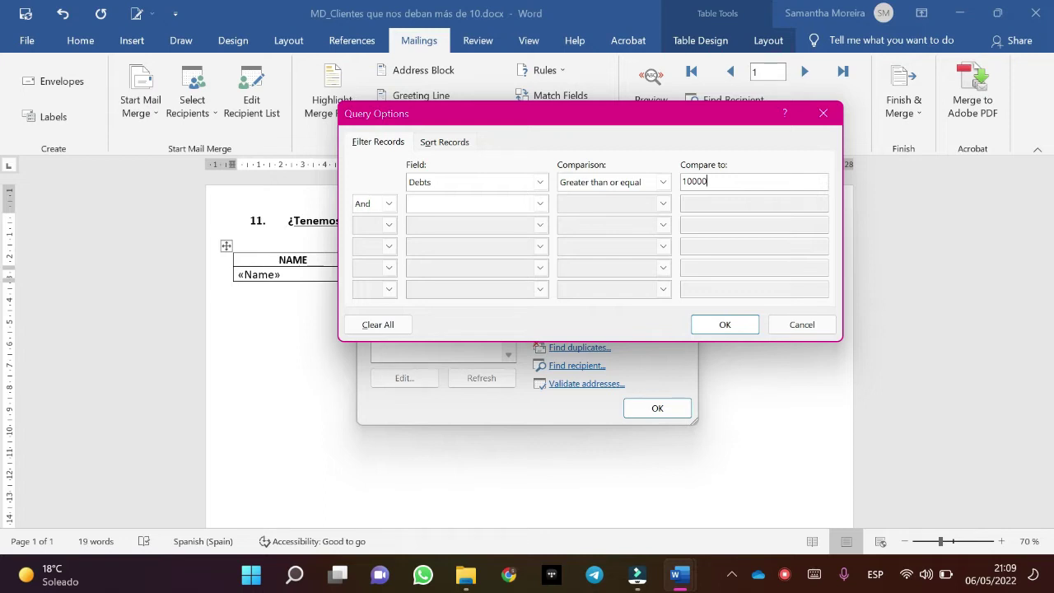
pyautogui.click(737, 323)
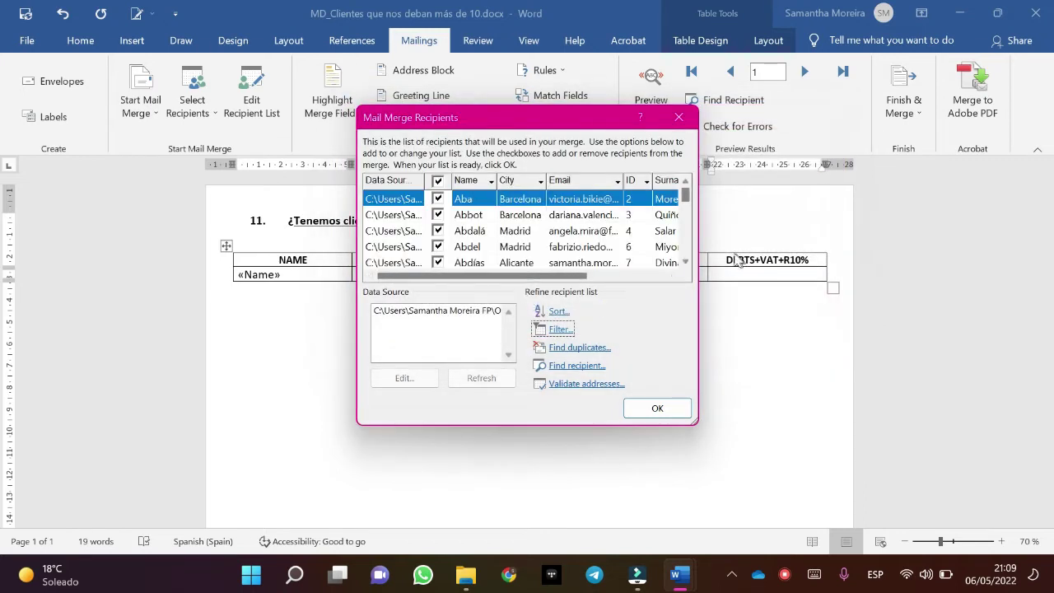
# Review the three filtered recipients owing 35900,00 and accept the recipient list.
pyautogui.moveTo(697, 268); pyautogui.dragTo(909, 283)
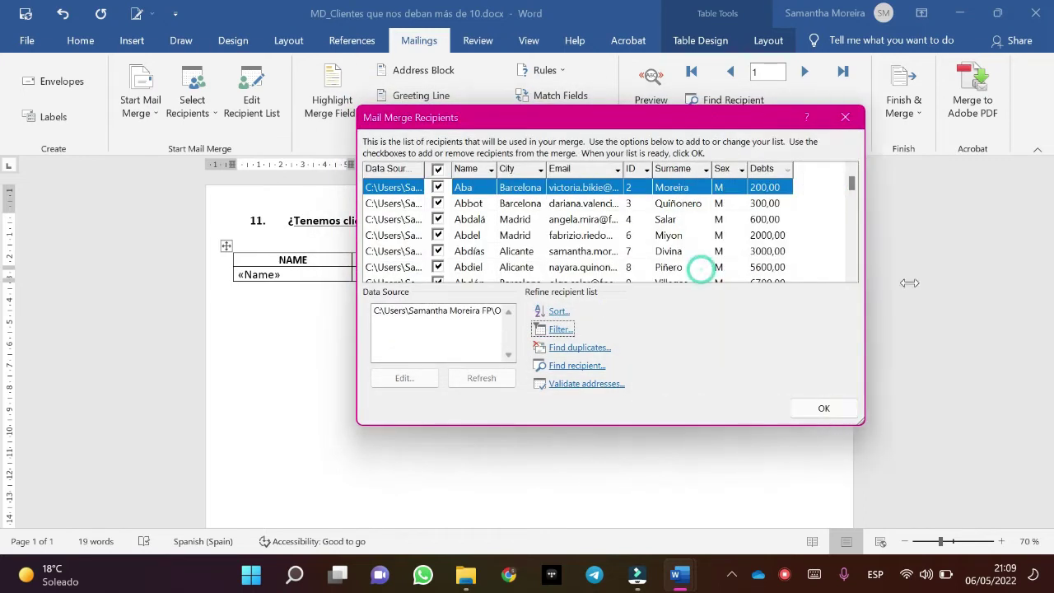
pyautogui.scroll(-2, 824, 247)
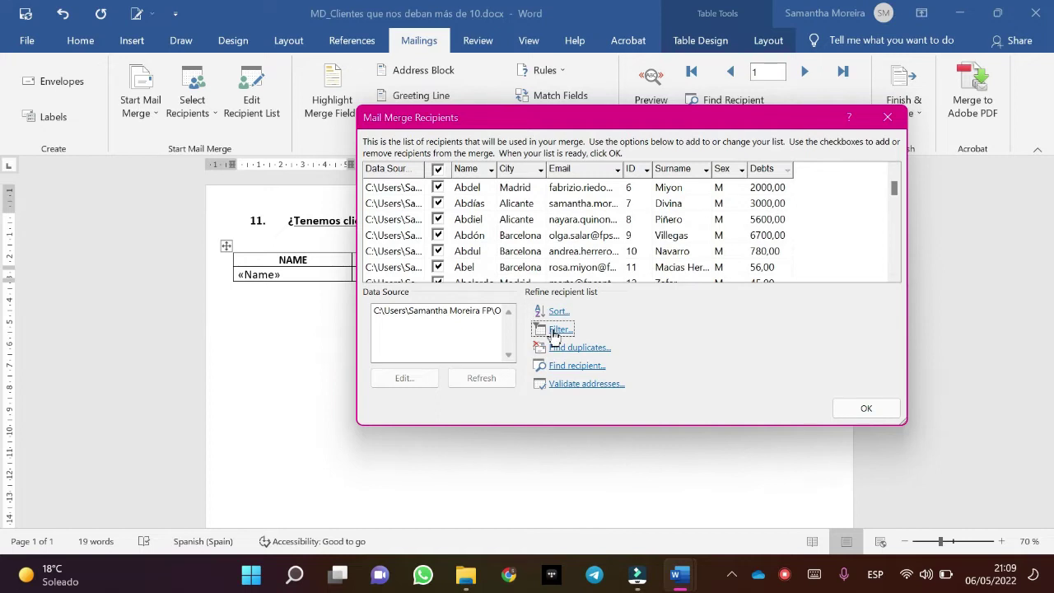
pyautogui.click(554, 331)
pyautogui.press('Return')
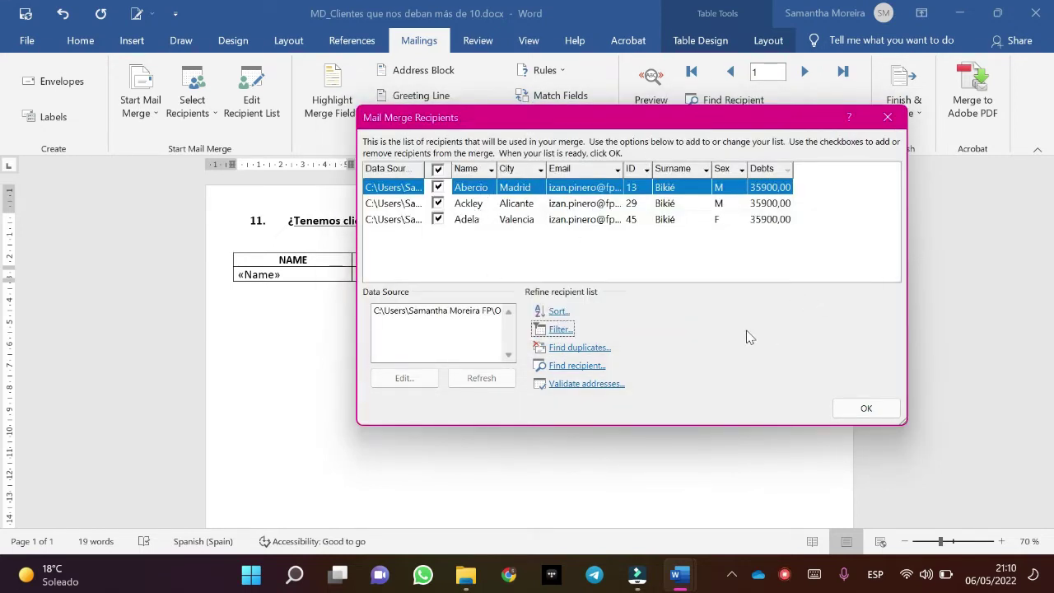
pyautogui.click(891, 412)
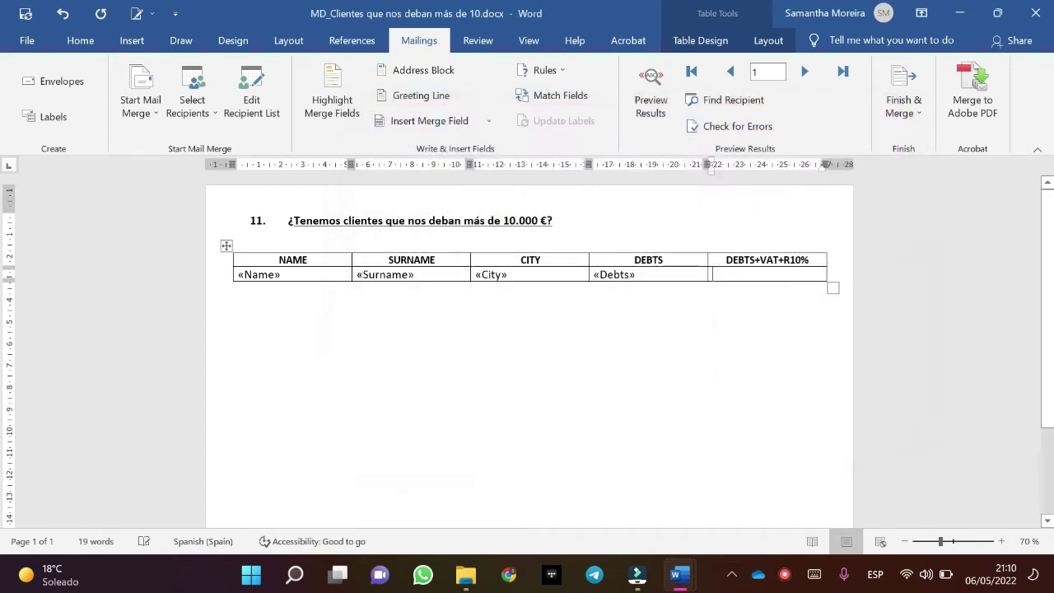
# Add nine empty rows below the «Name», «Surname», «City», «Debts» merge-field row.
pyautogui.click(799, 273)
pyautogui.hotkey('ctrl', 'v')
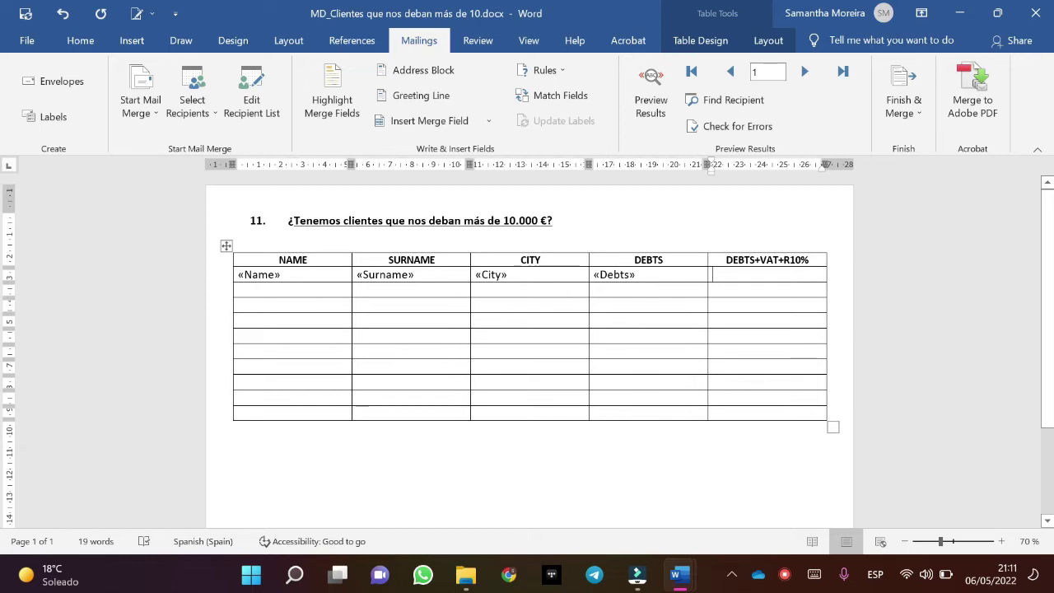
pyautogui.moveTo(659, 274); pyautogui.dragTo(595, 274)
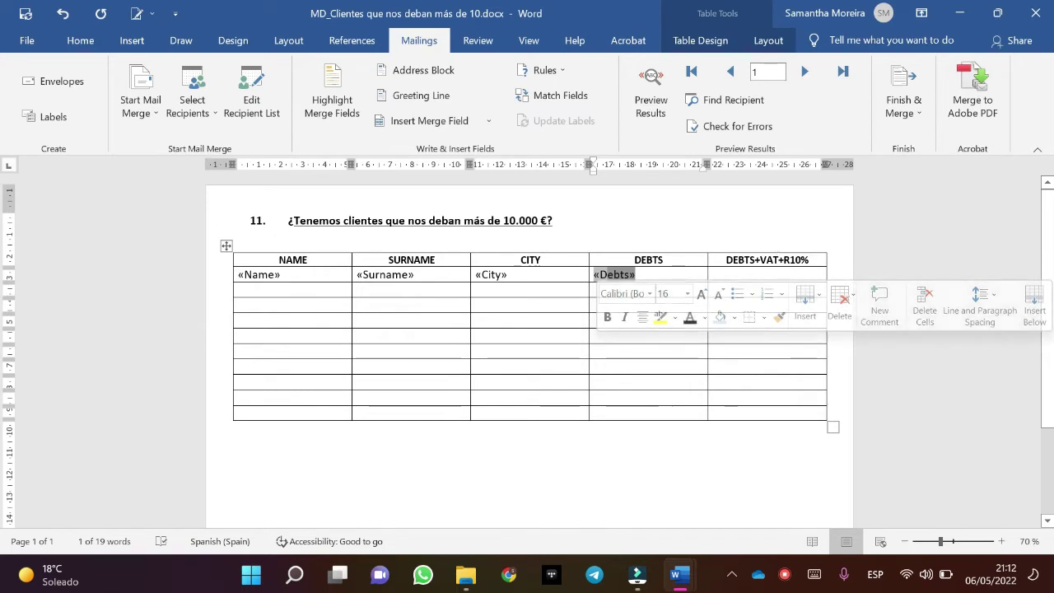
pyautogui.click(783, 262)
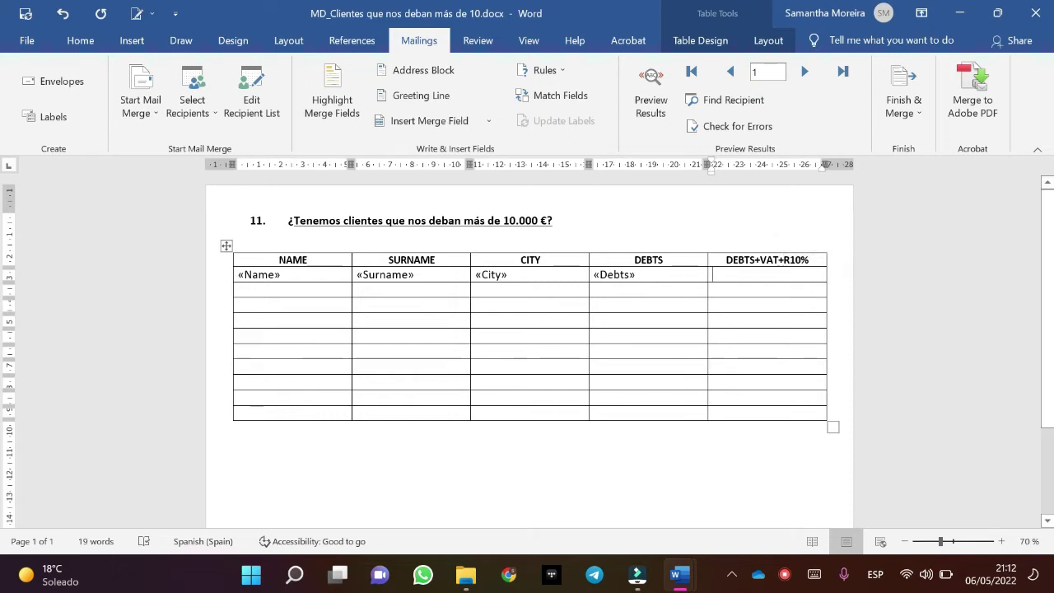
# Start a formula field { = } in the DEBTS+VAT+R10% cell, ready to add the Debts merge field.
pyautogui.hotkey('ctrl', 'F9')
pyautogui.write('=')
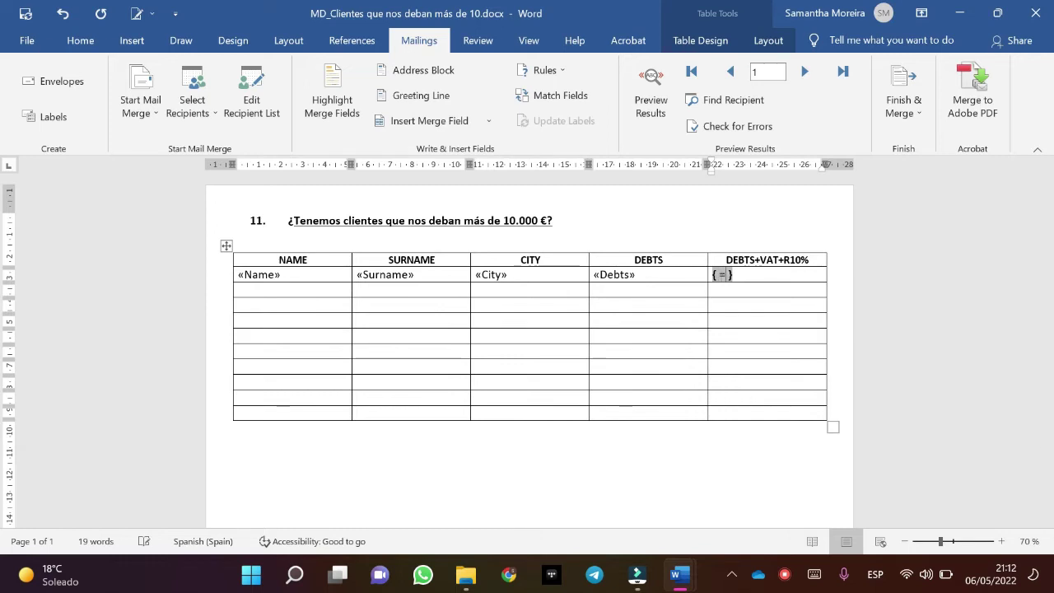
pyautogui.click(488, 123)
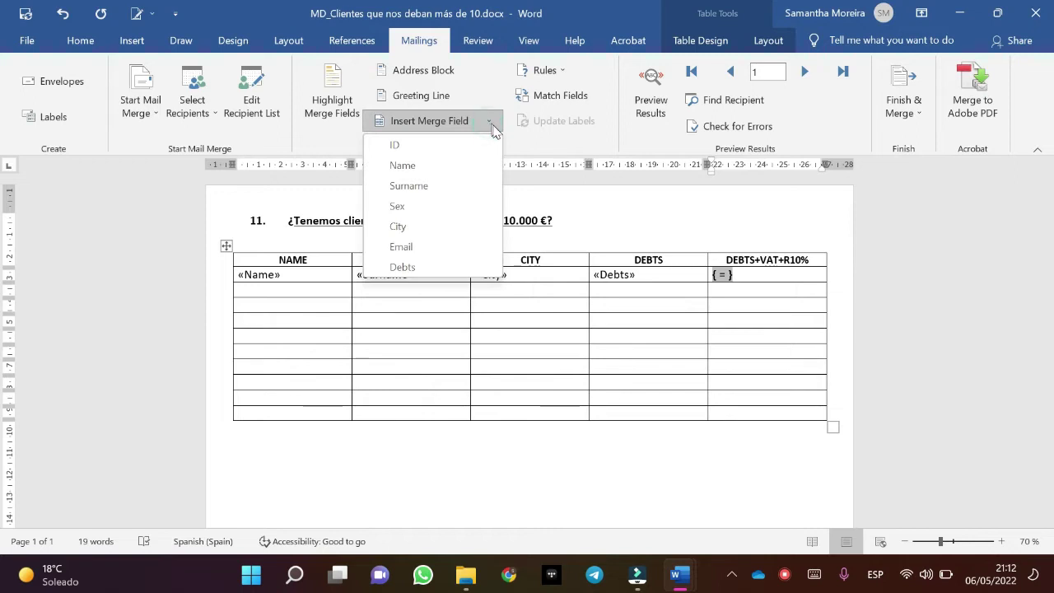
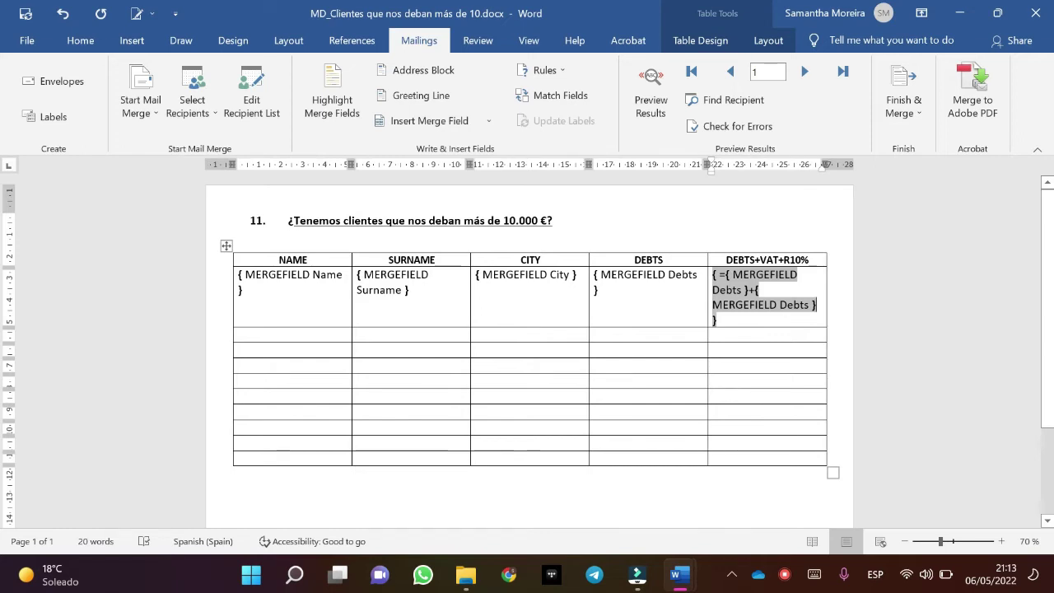
# Extend the formula to Debts + Debts*21% + Debts*10%, then switch to Telegram.
pyautogui.write('*')
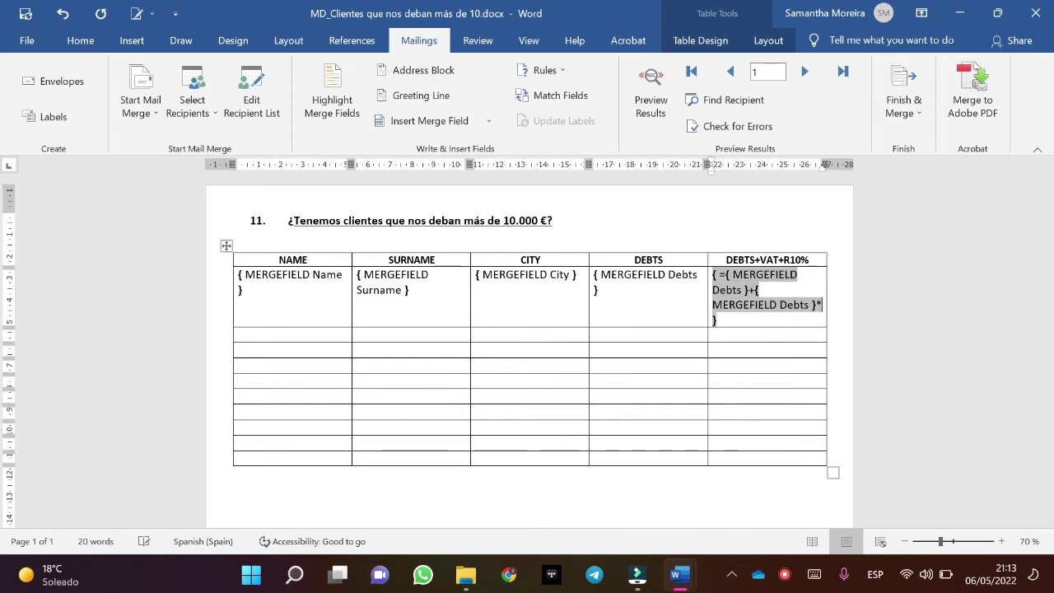
pyautogui.write('21')
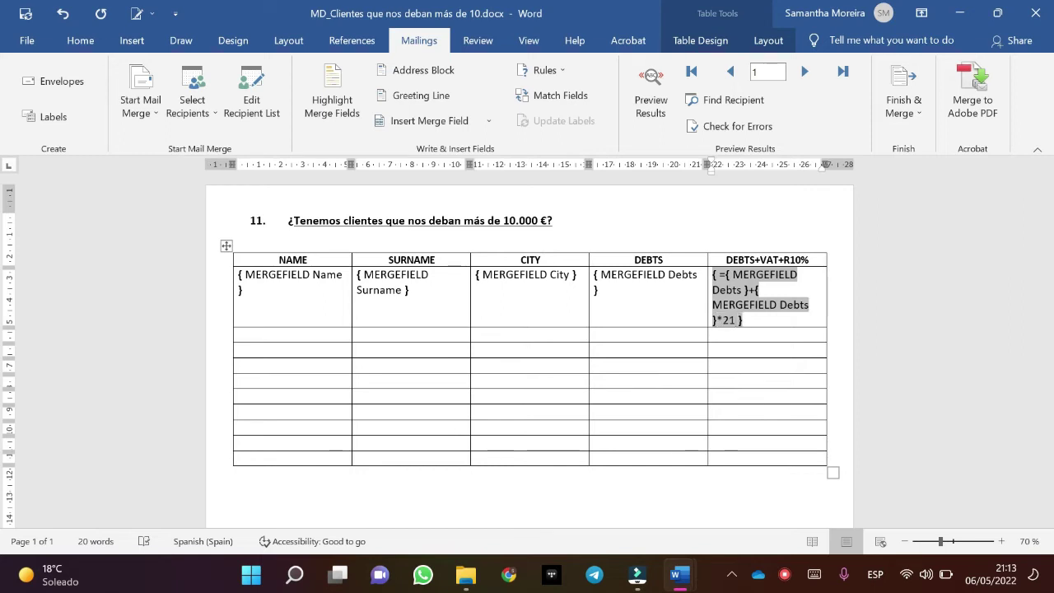
pyautogui.write('%+')
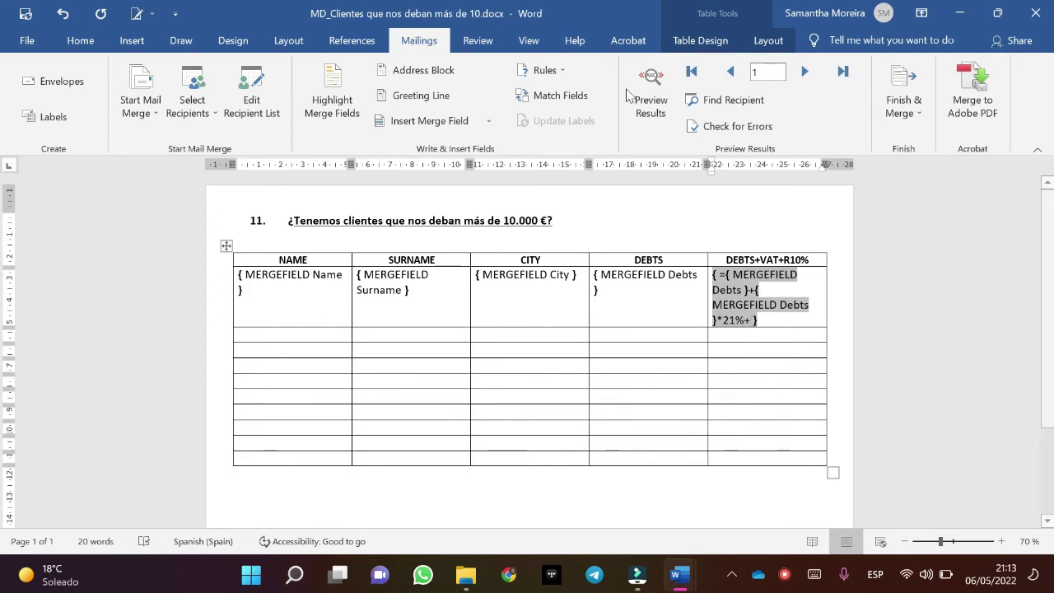
pyautogui.click(485, 121)
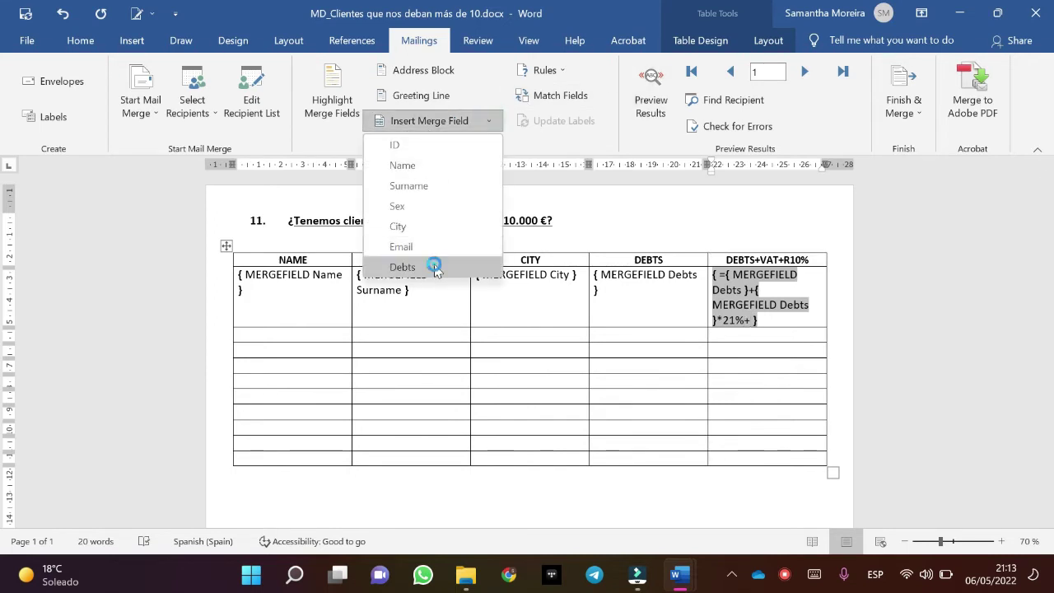
pyautogui.click(434, 265)
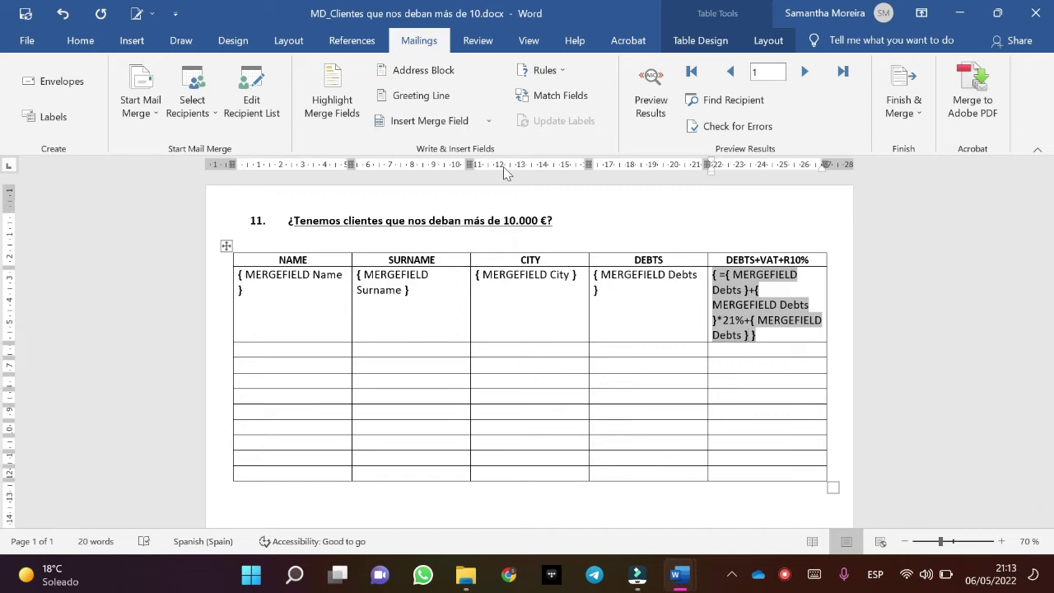
pyautogui.write('*10%')
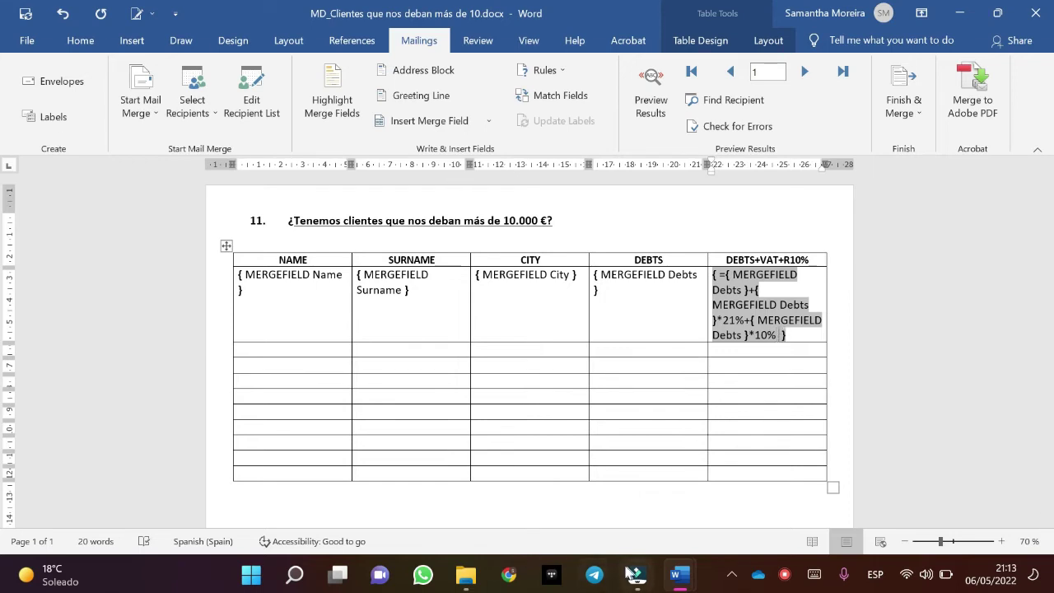
pyautogui.click(595, 574)
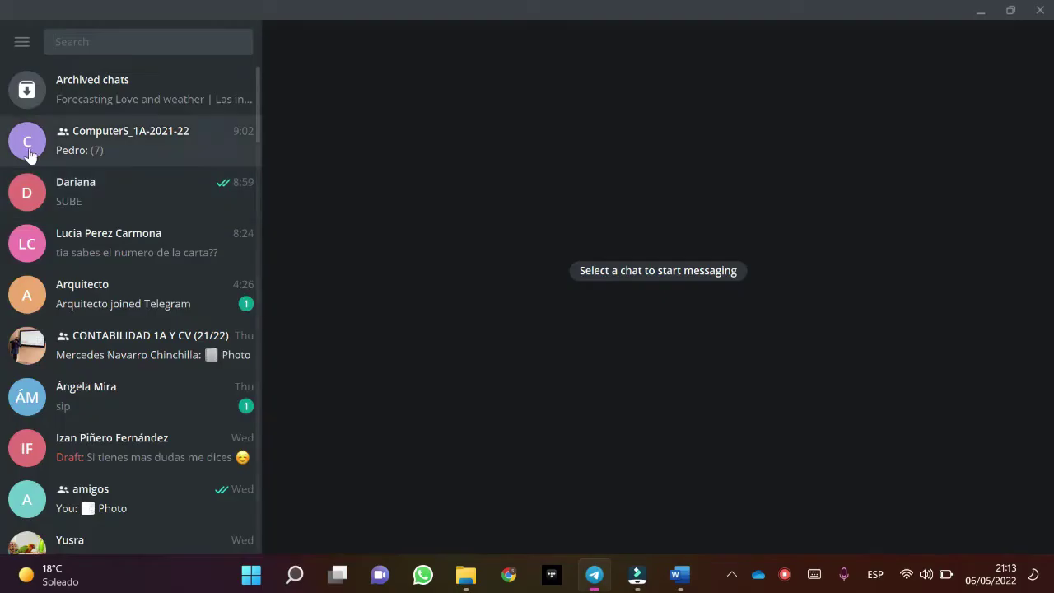
# Copy the euro number-format switch message from the ComputerS_1A-2021-22 chat and go back to Word.
pyautogui.click(119, 156)
pyautogui.scroll(5, 341, 247)
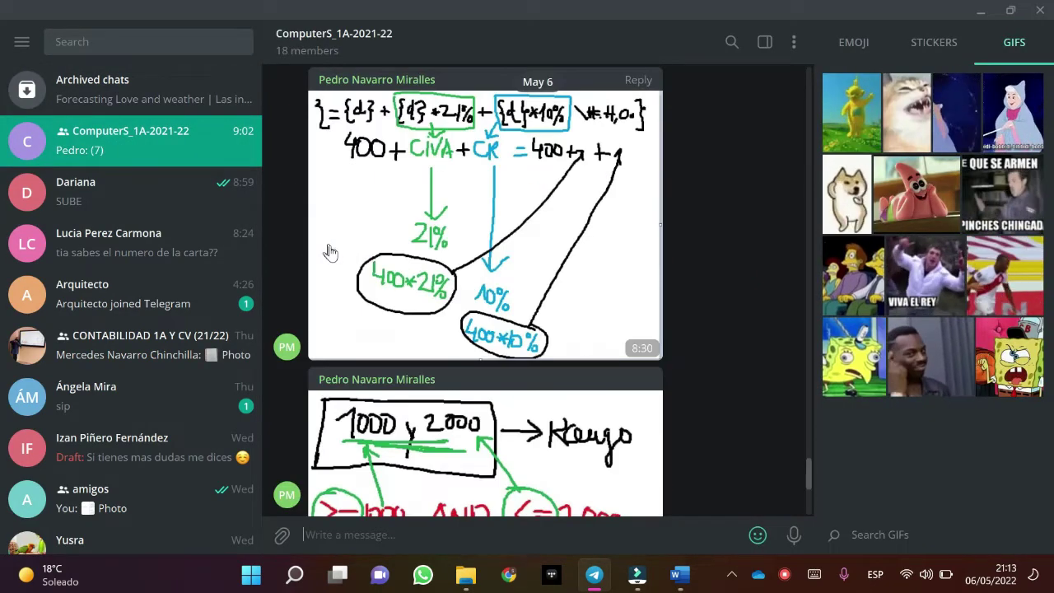
pyautogui.scroll(15, 329, 252)
pyautogui.scroll(2, 419, 296)
pyautogui.scroll(-5, 424, 301)
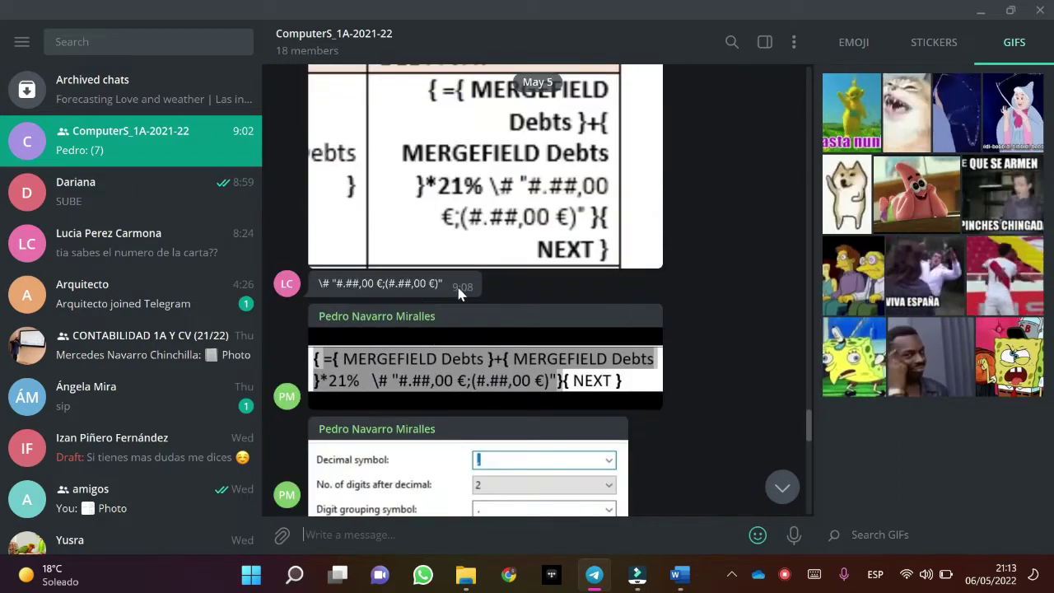
pyautogui.moveTo(445, 284); pyautogui.dragTo(318, 283)
pyautogui.hotkey('ctrl', 'c')
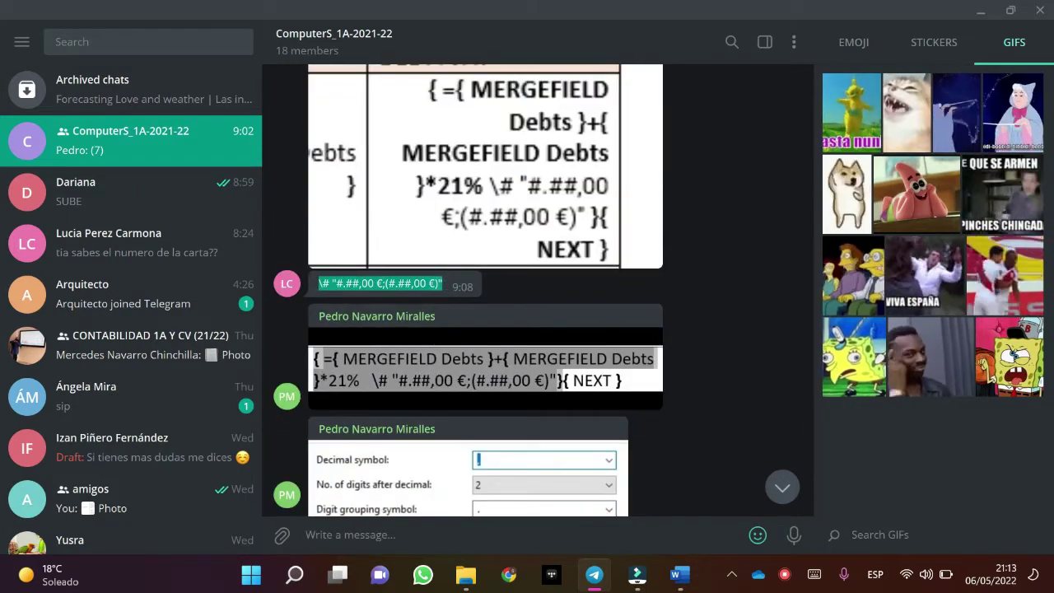
pyautogui.moveTo(679, 574)
pyautogui.click(774, 504)
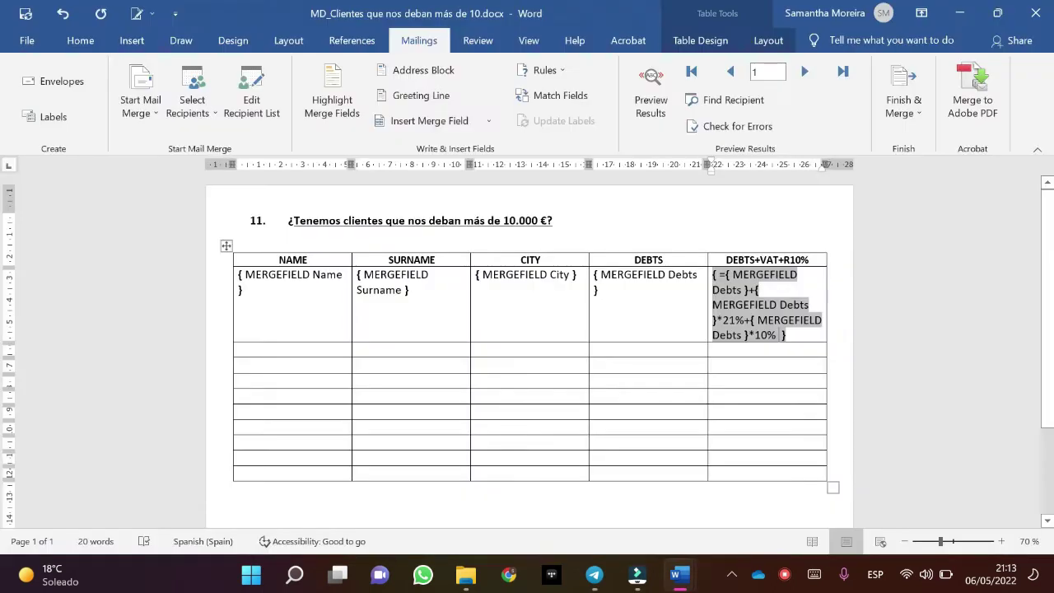
# Paste the euro format switch into the formula field and preview results showing 47.029,00 €.
pyautogui.hotkey('ctrl', 'v')
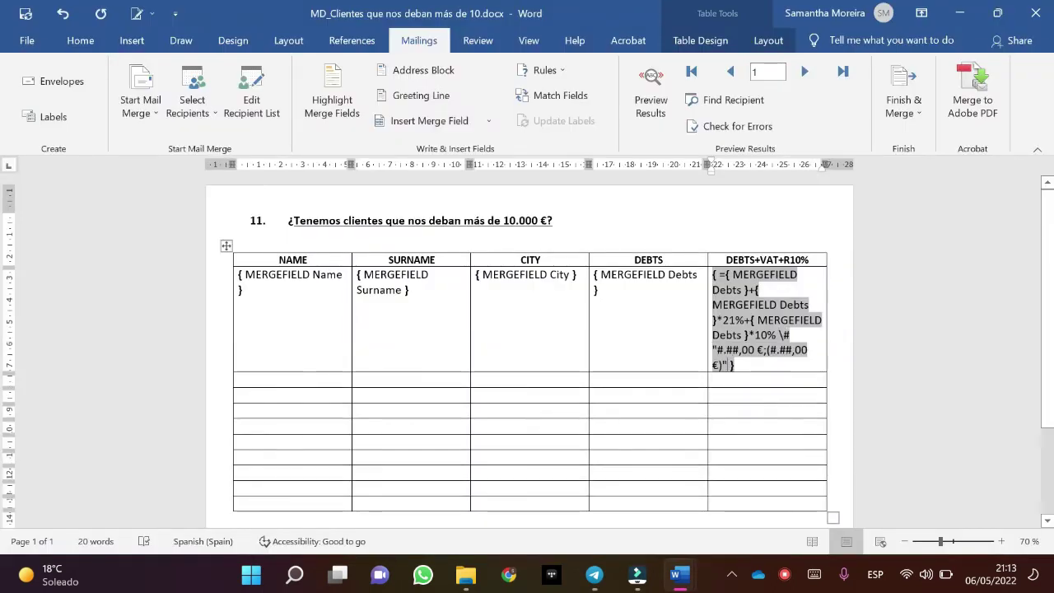
pyautogui.hotkey('alt', 'F9')
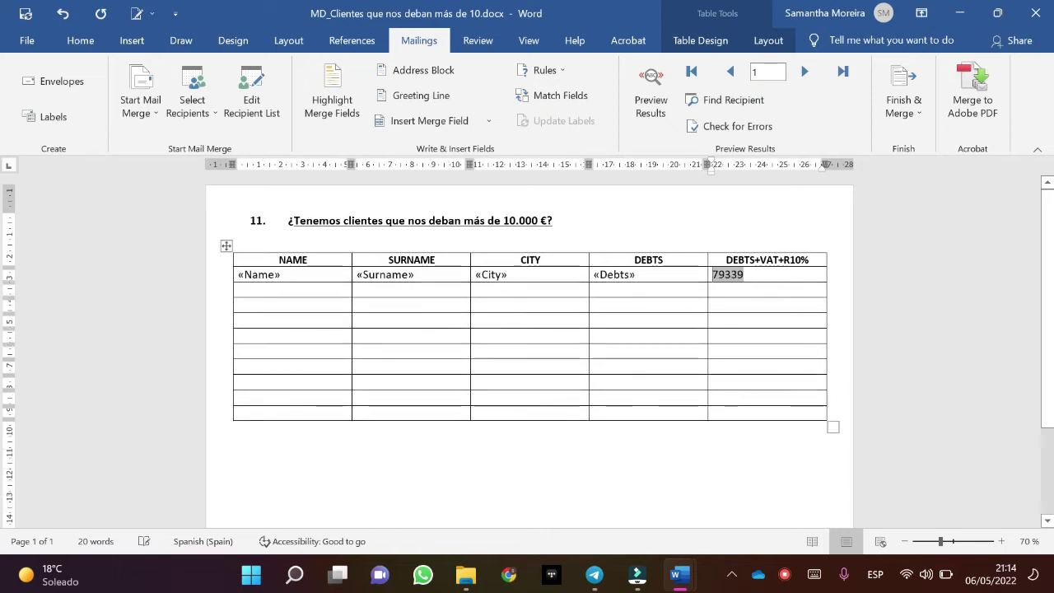
pyautogui.click(659, 124)
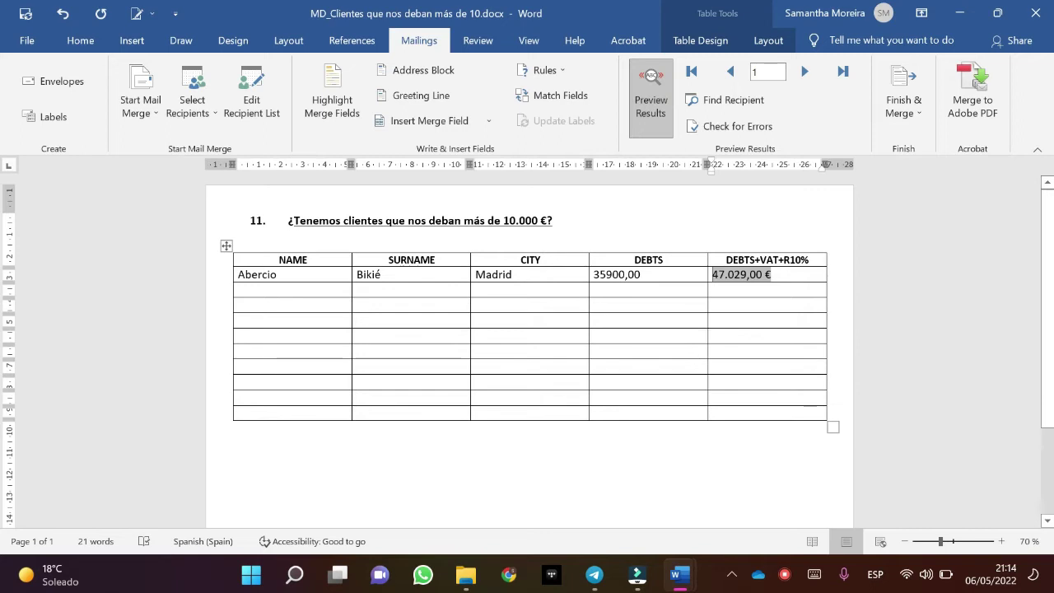
pyautogui.click(696, 274)
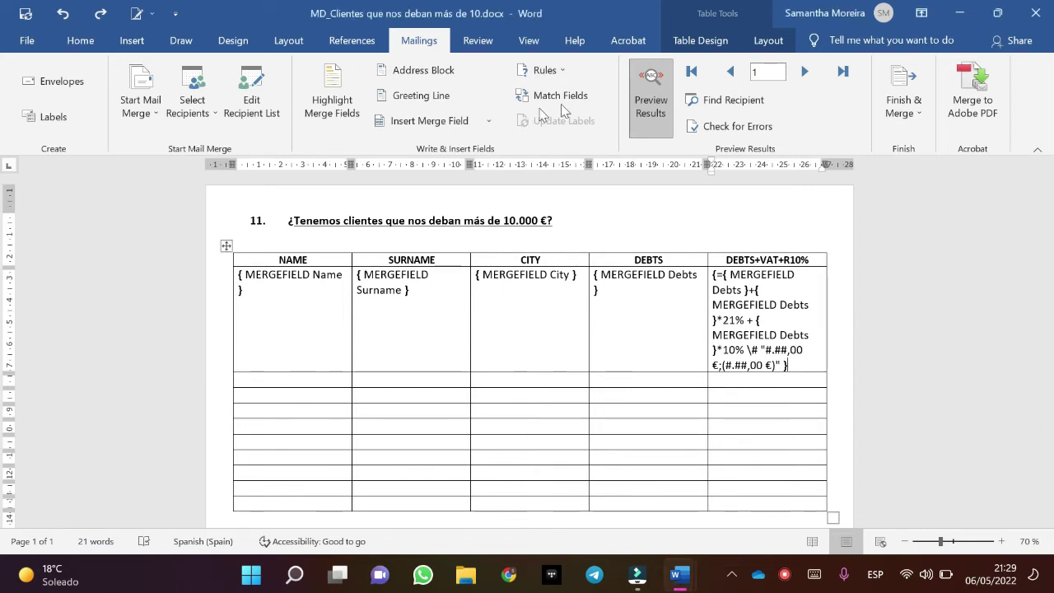
# Insert a Next Record rule after the formula and select the merge-field row.
pyautogui.click(560, 71)
pyautogui.click(557, 196)
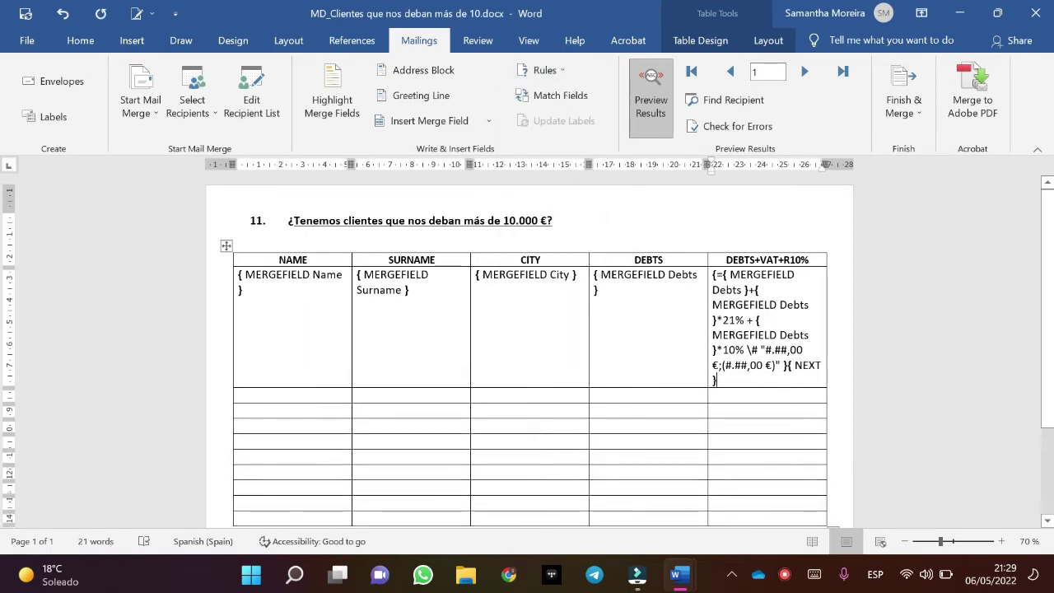
pyautogui.moveTo(766, 330); pyautogui.dragTo(288, 284)
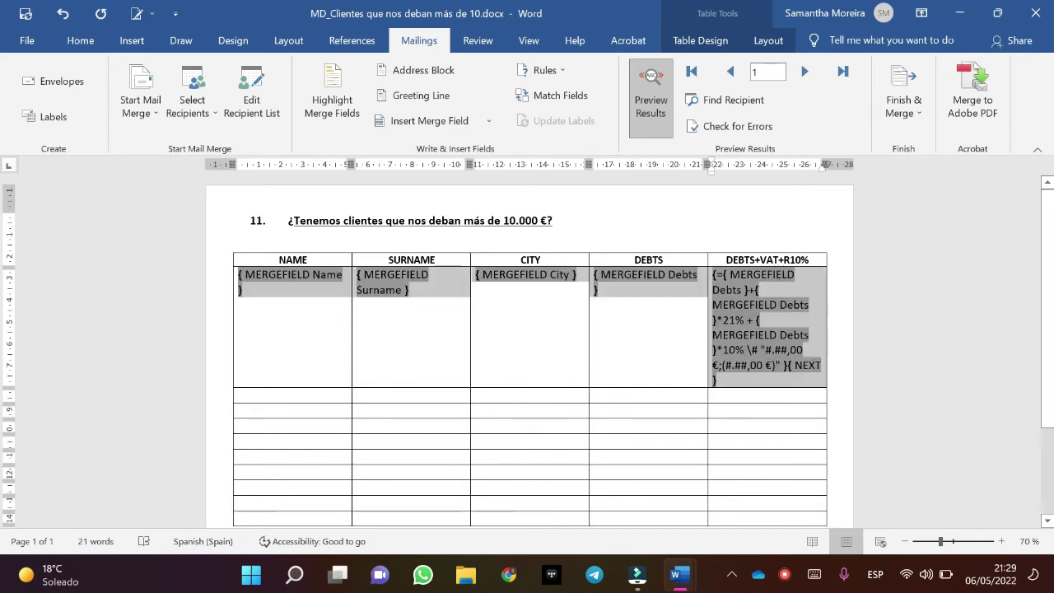
pyautogui.scroll(-2, 575, 330)
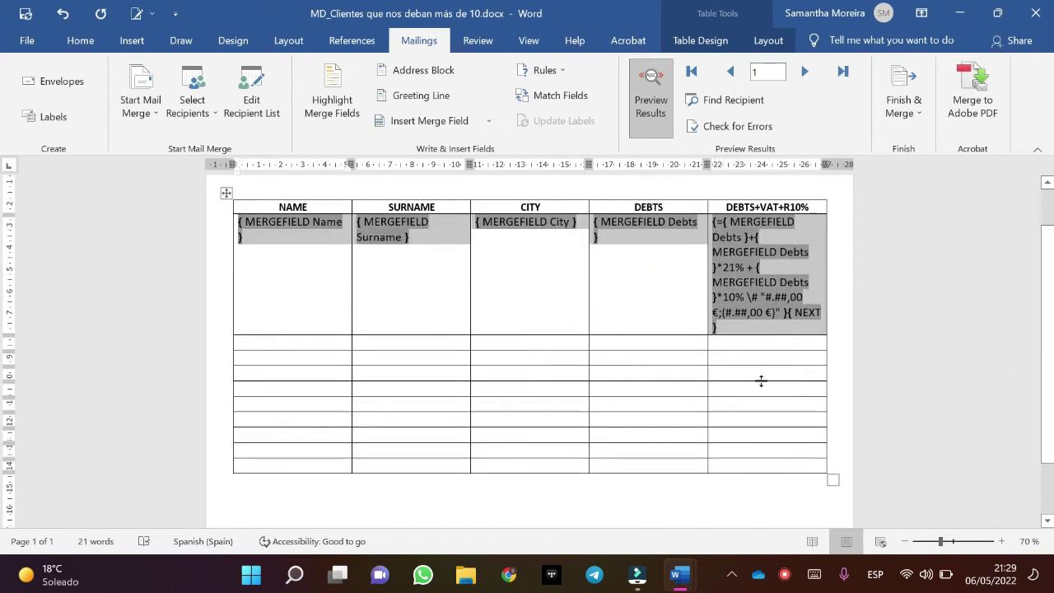
# Paste the merge row into the three empty rows below and show field results.
pyautogui.moveTo(815, 358); pyautogui.dragTo(247, 358)
pyautogui.moveTo(815, 372); pyautogui.dragTo(288, 342)
pyautogui.hotkey('ctrl', 'v')
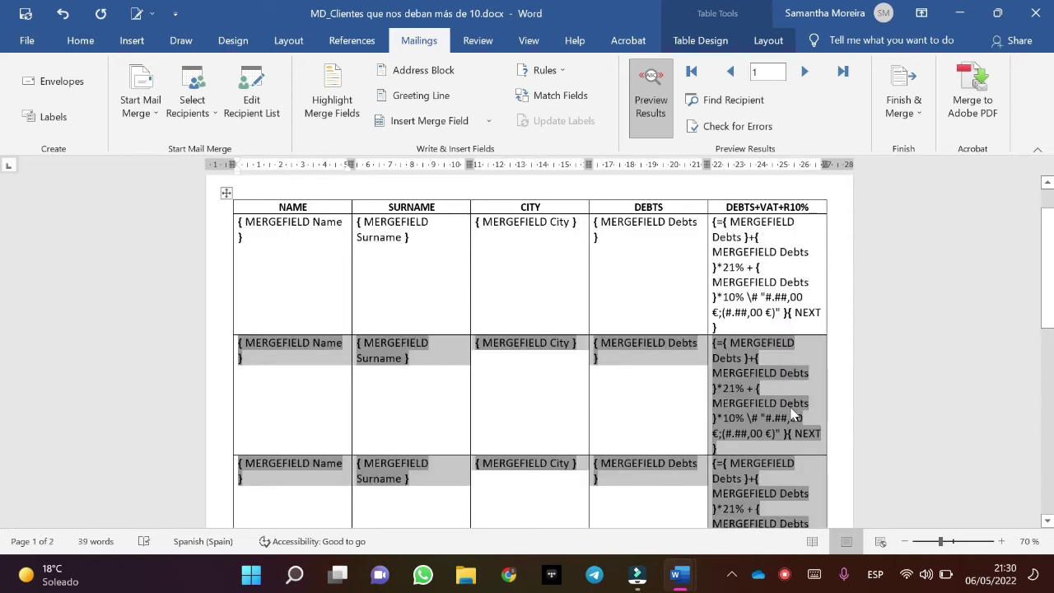
pyautogui.scroll(-3, 779, 317)
pyautogui.scroll(-1, 782, 321)
pyautogui.scroll(5, 788, 324)
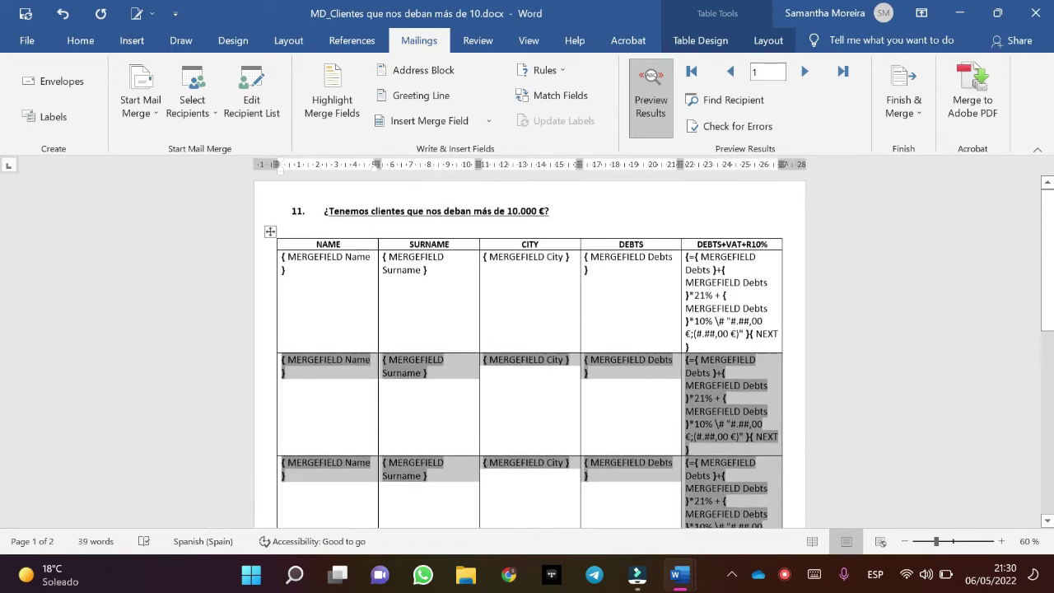
pyautogui.hotkey('alt', 'F9')
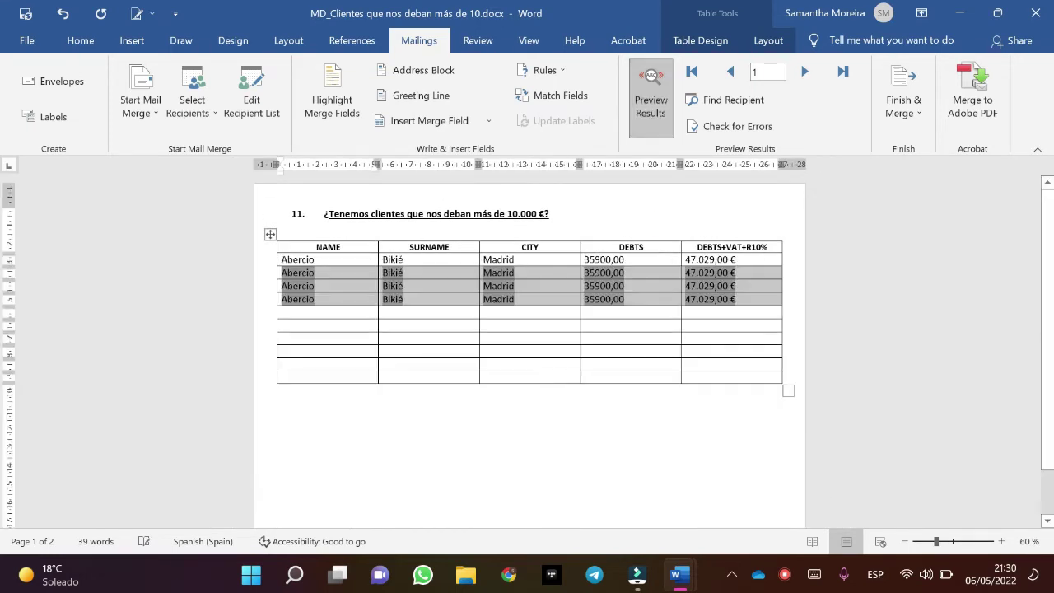
# Update the table fields to show the Madrid, Alicante and Valencia customers, deleting the !Syntax Error result.
pyautogui.click(270, 234)
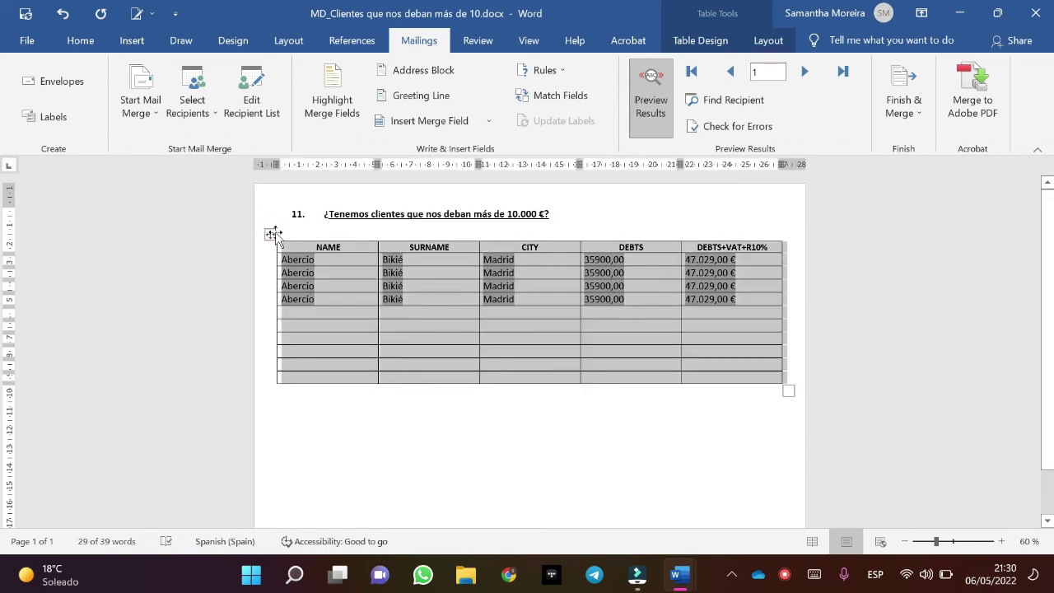
pyautogui.click(412, 336)
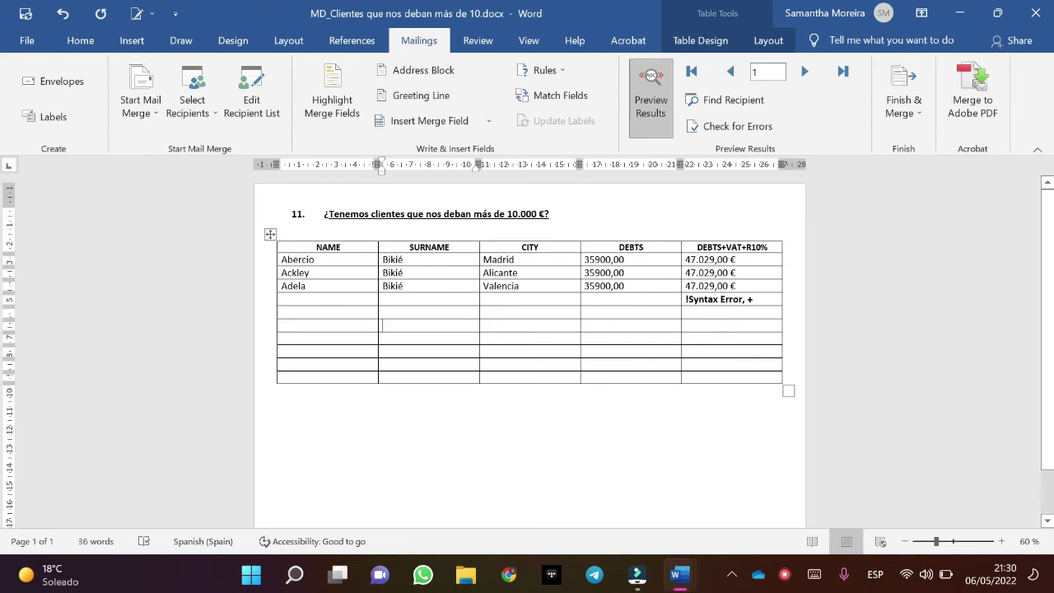
pyautogui.doubleClick(717, 299)
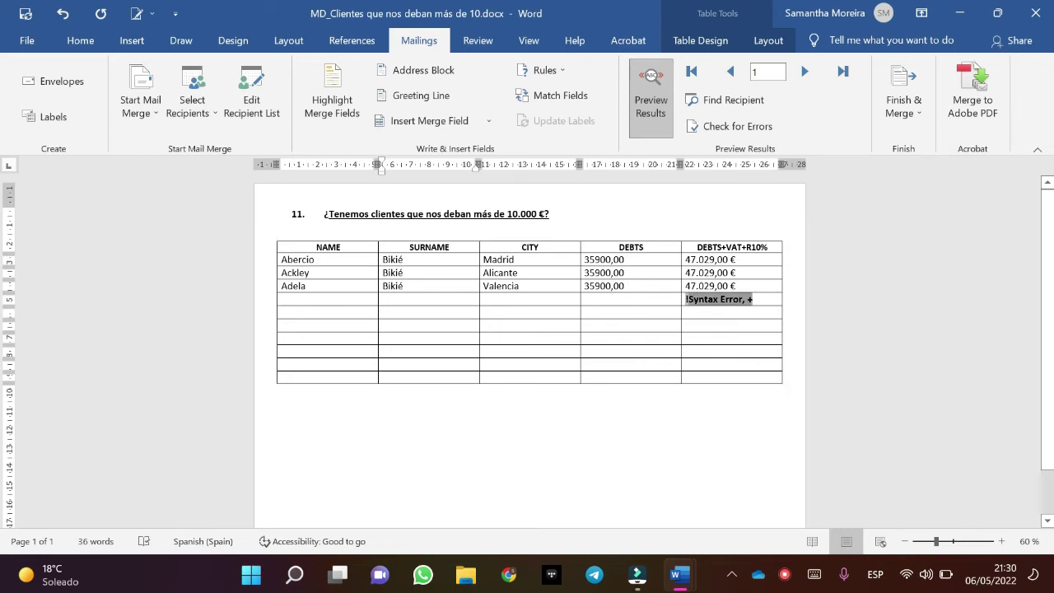
pyautogui.press('Delete')
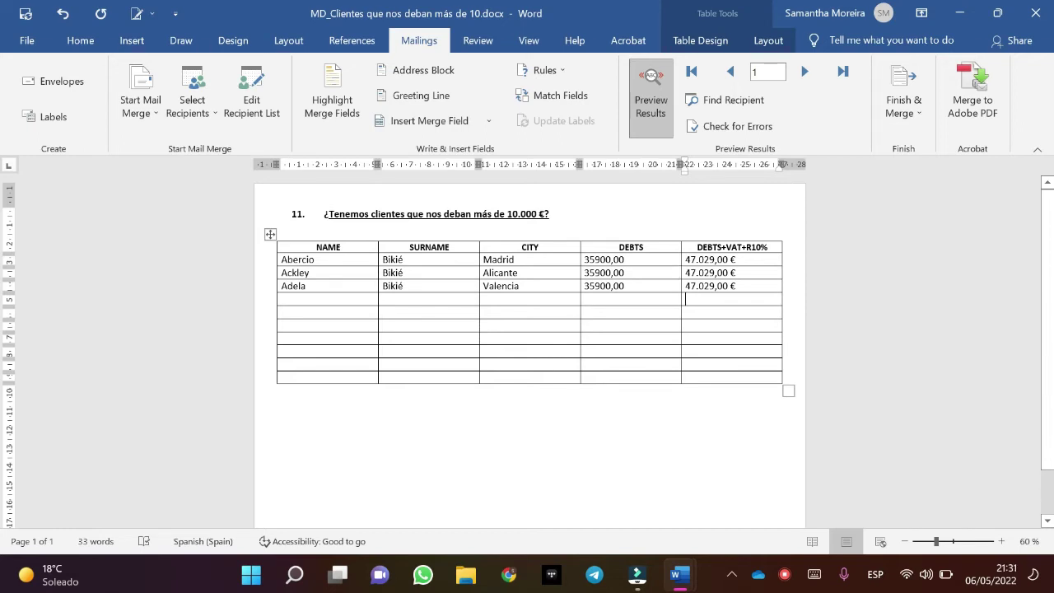
# Right-align the Debts and DEBTS+VAT+R10% amounts and left-align the name, surname and city cells.
pyautogui.press('F9')
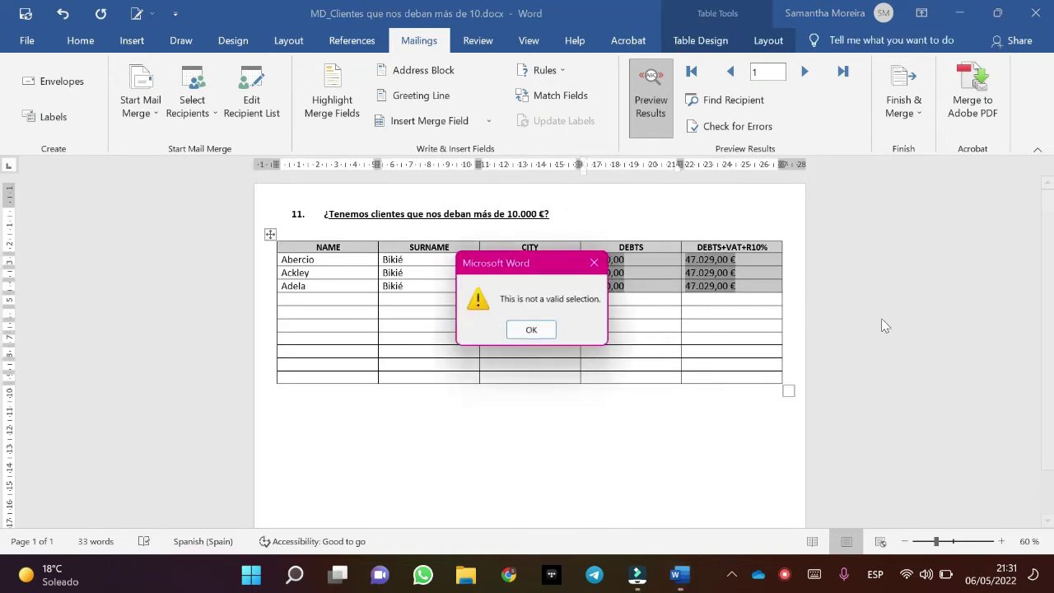
pyautogui.click(529, 330)
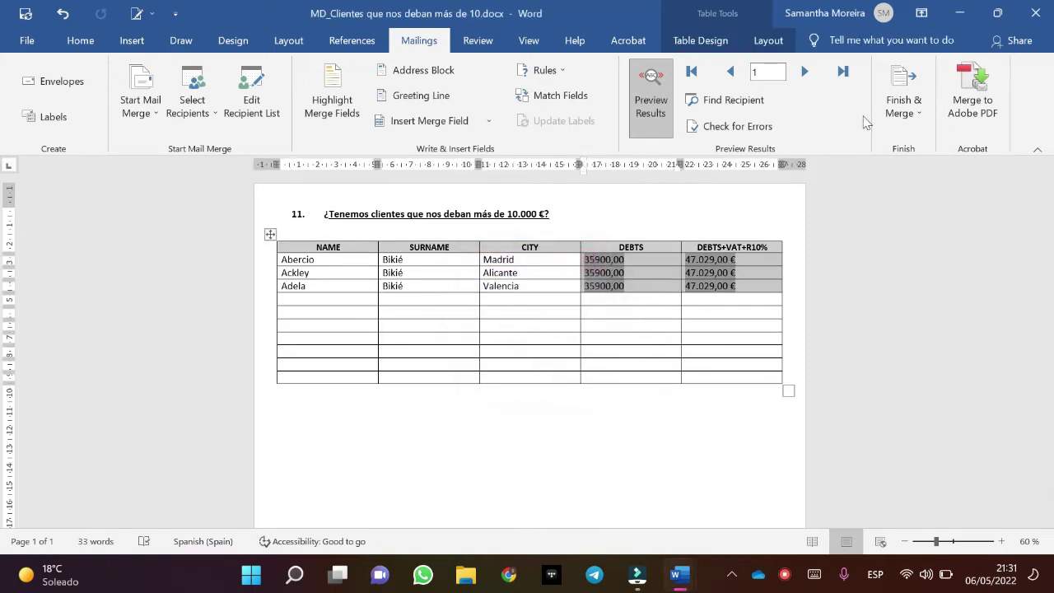
pyautogui.click(766, 39)
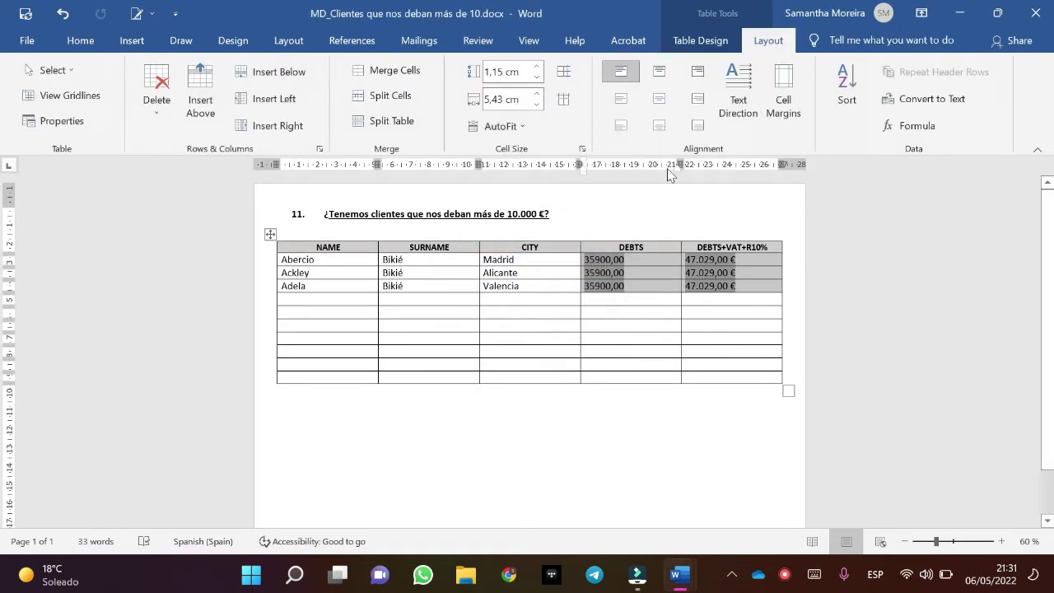
pyautogui.click(696, 99)
pyautogui.click(749, 323)
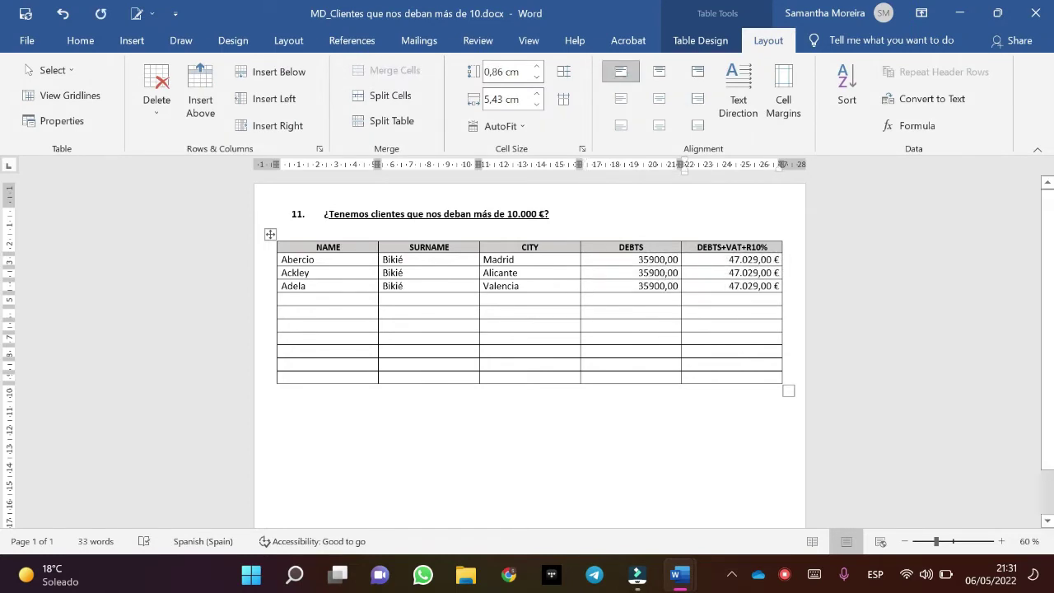
pyautogui.moveTo(527, 285); pyautogui.dragTo(284, 258)
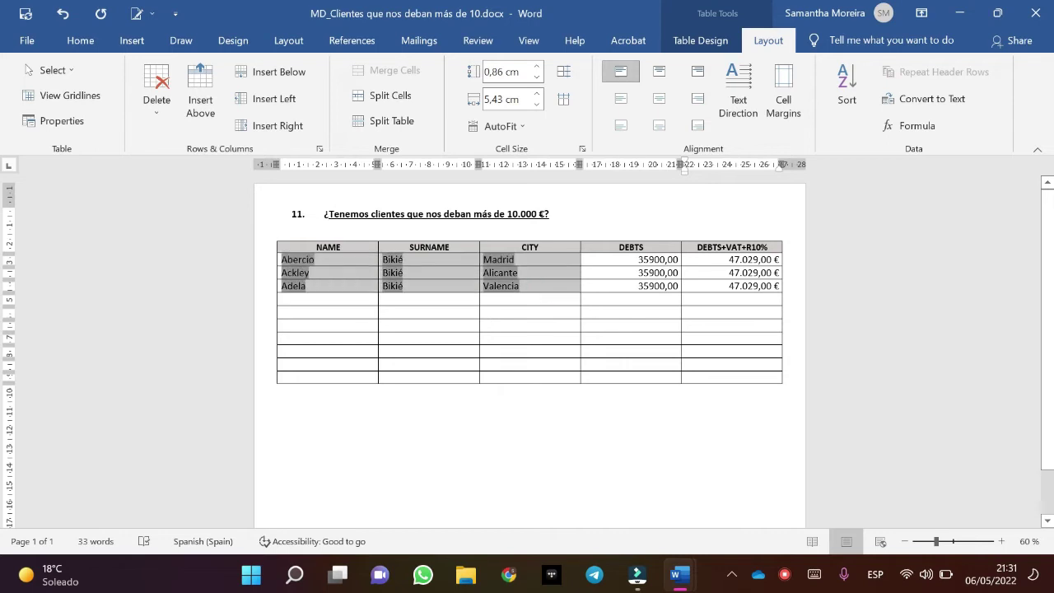
pyautogui.click(626, 101)
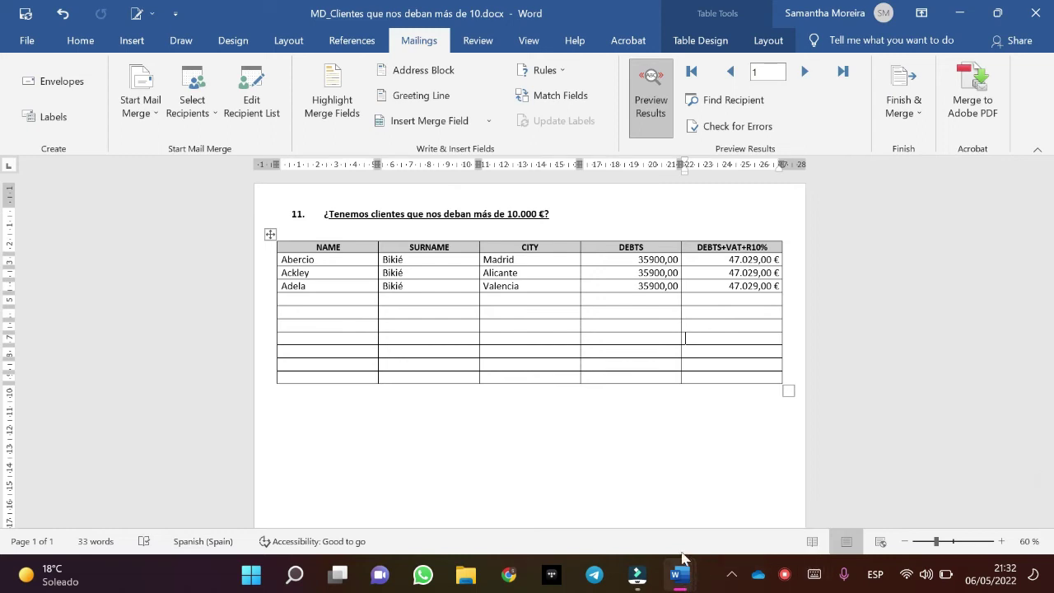
# Read the 'Envía un correo a estos clientes' instruction in Ejercicios.docx.
pyautogui.moveTo(680, 585)
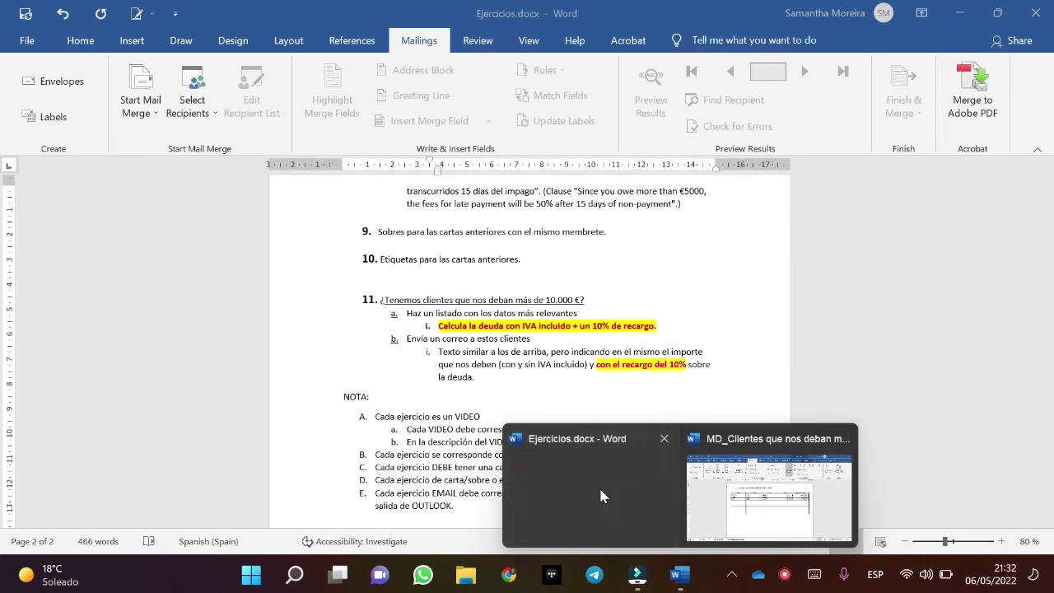
pyautogui.click(599, 485)
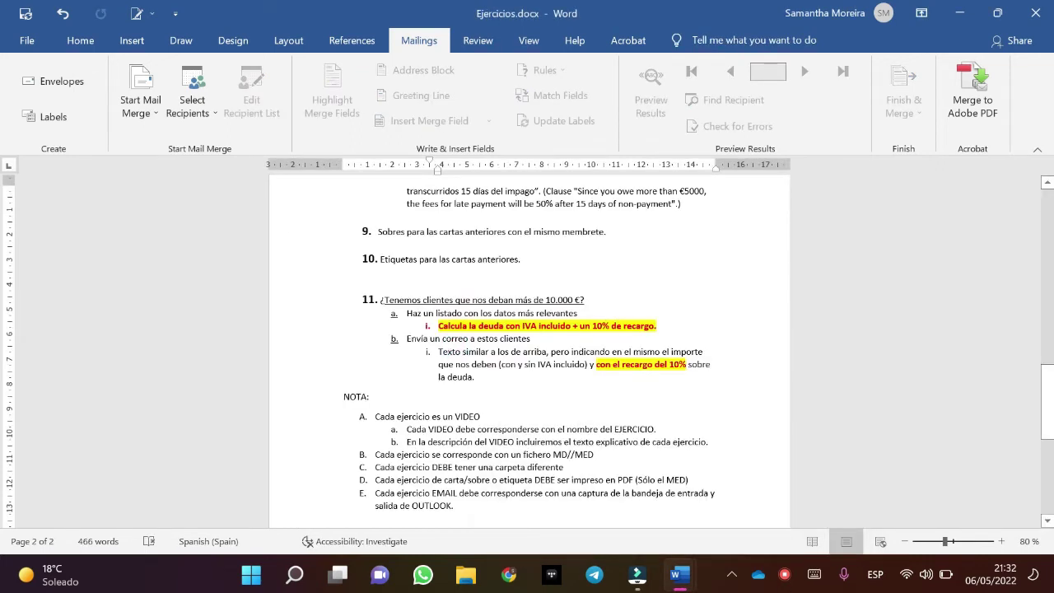
pyautogui.moveTo(385, 339); pyautogui.dragTo(546, 352)
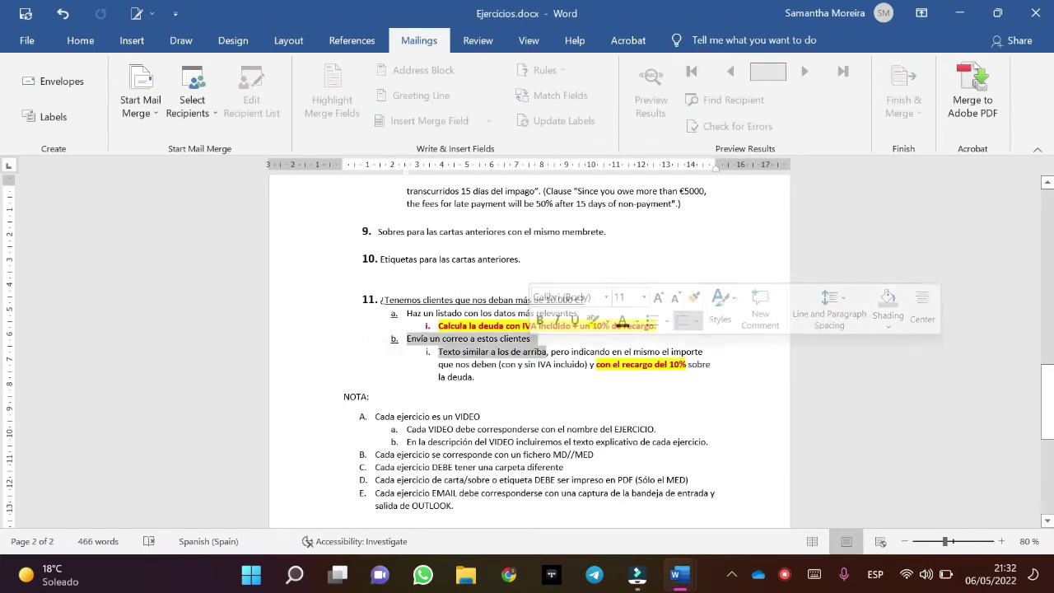
pyautogui.click(547, 352)
pyautogui.moveTo(407, 338); pyautogui.dragTo(536, 339)
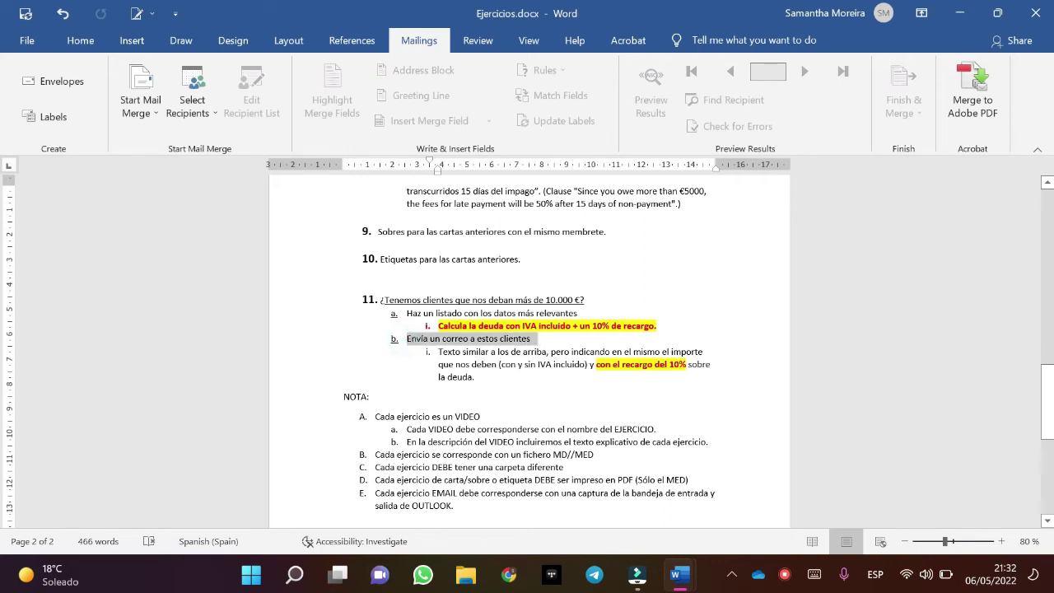
pyautogui.click(516, 340)
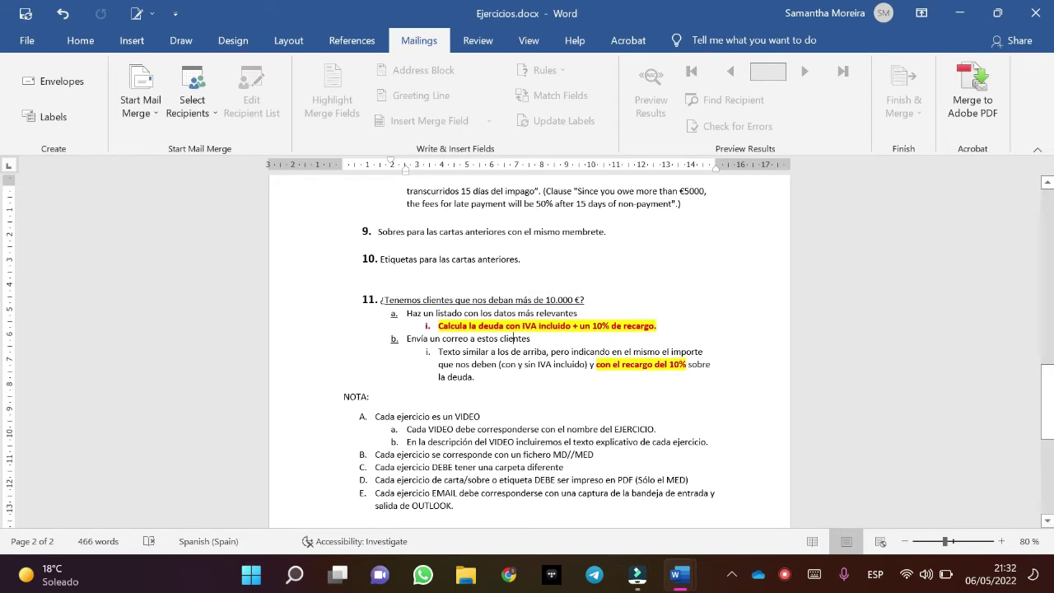
# Return to the merge table document and bring up the Finish & Merge options.
pyautogui.click(959, 12)
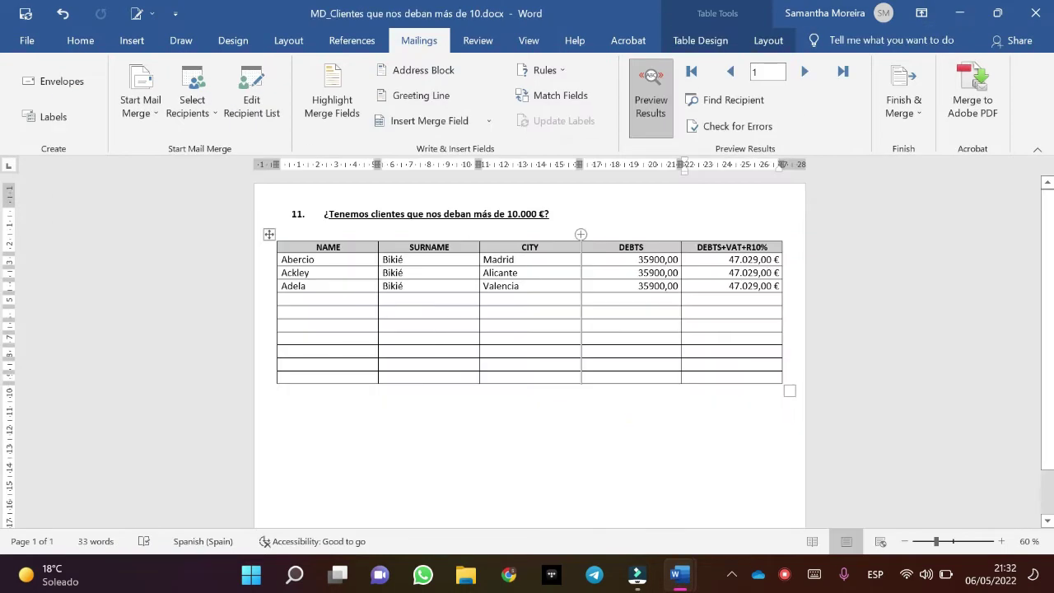
pyautogui.click(549, 214)
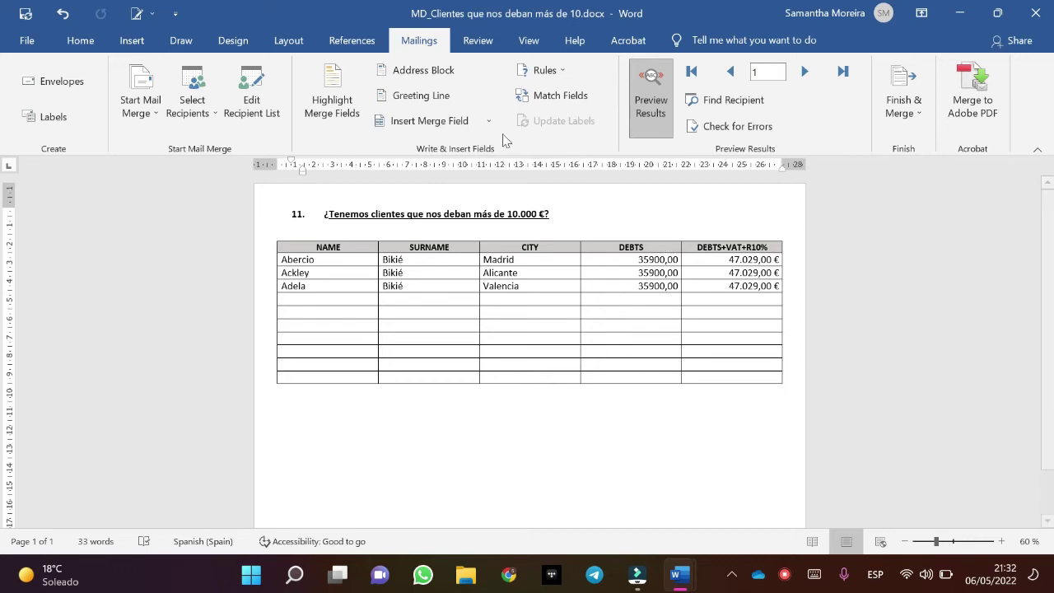
pyautogui.click(917, 113)
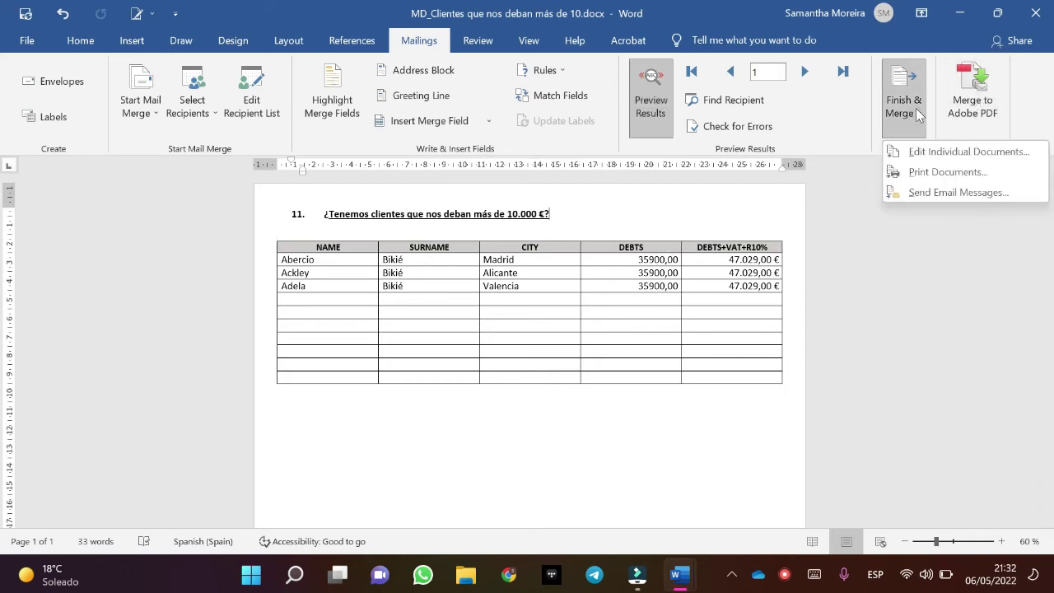
# Merge all records into the new document Directory6 and delete its stray !Syntax Error, + text.
pyautogui.click(922, 151)
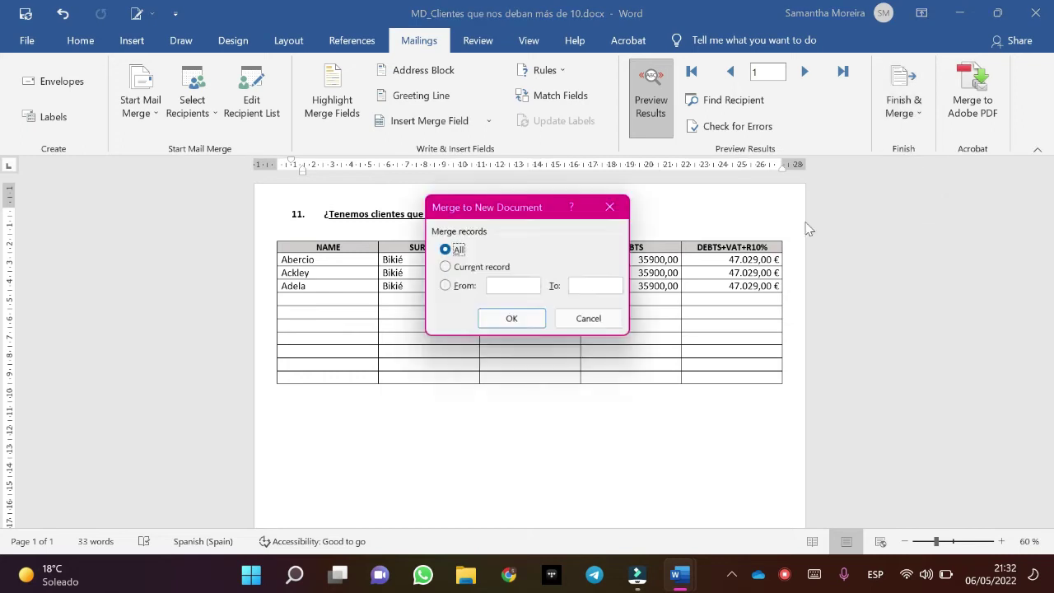
pyautogui.click(511, 320)
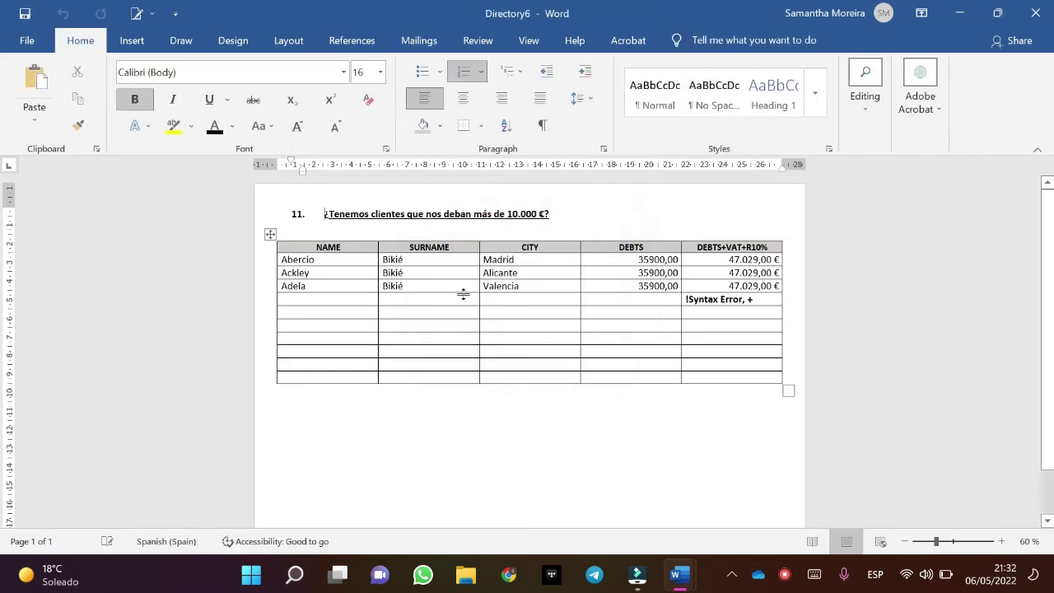
pyautogui.moveTo(757, 306); pyautogui.dragTo(651, 304)
pyautogui.press('BackSpace')
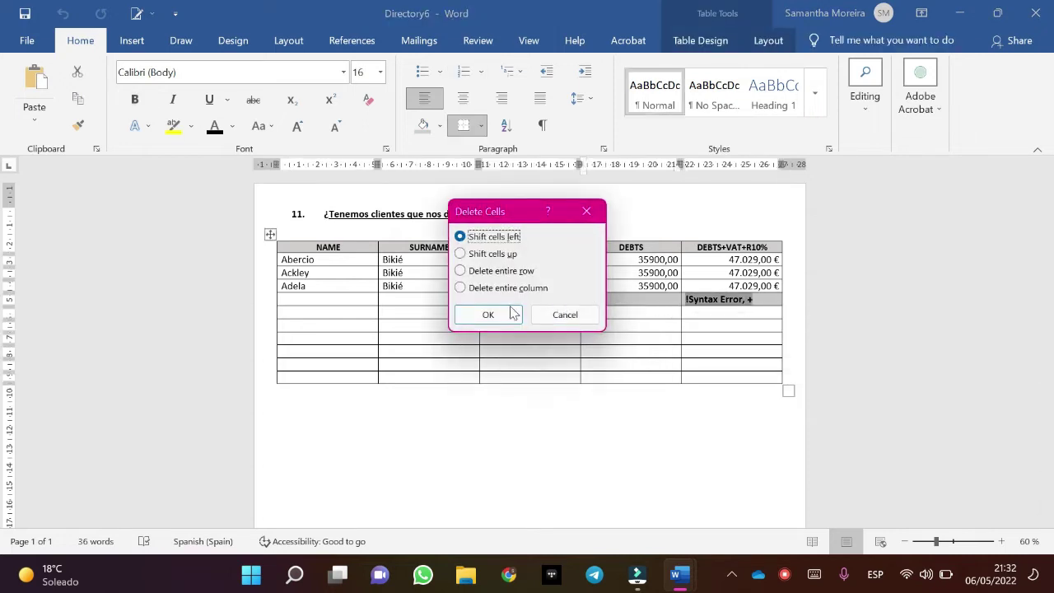
pyautogui.click(565, 315)
pyautogui.click(755, 300)
pyautogui.press('BackSpace')
pyautogui.press('BackSpace')
pyautogui.press('BackSpace')
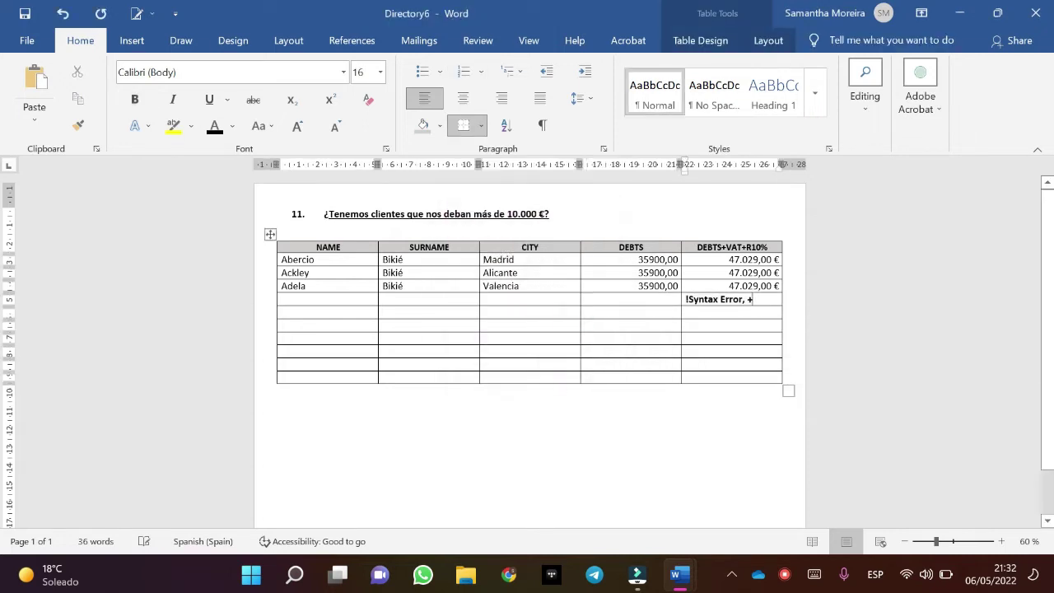
pyautogui.click(27, 40)
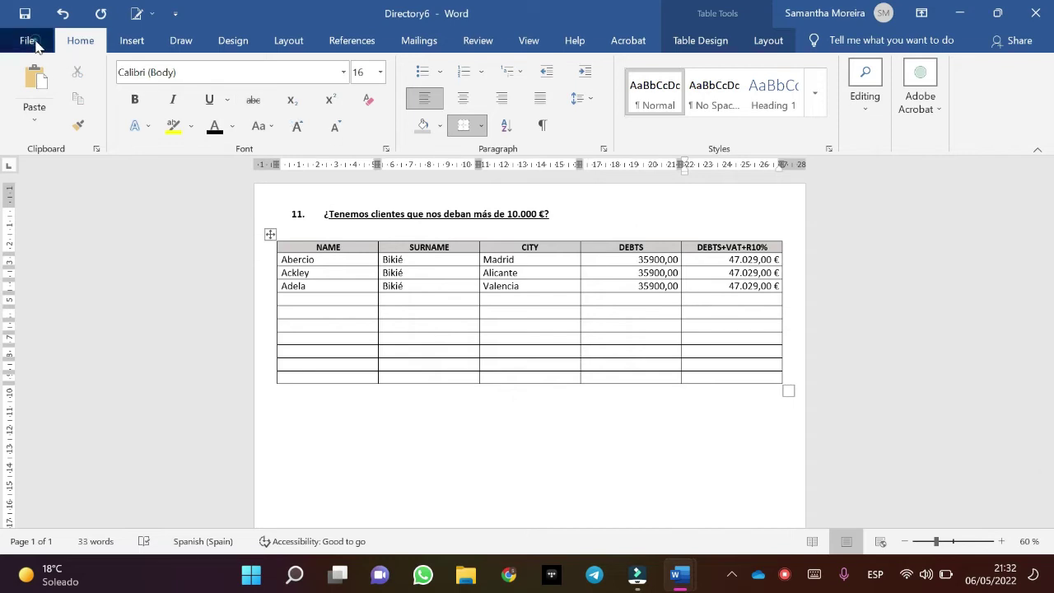
# In Save As, navigate to 01_Computer Science > 02_Mailing > 05_Directory > Exercise 11.
pyautogui.click(62, 269)
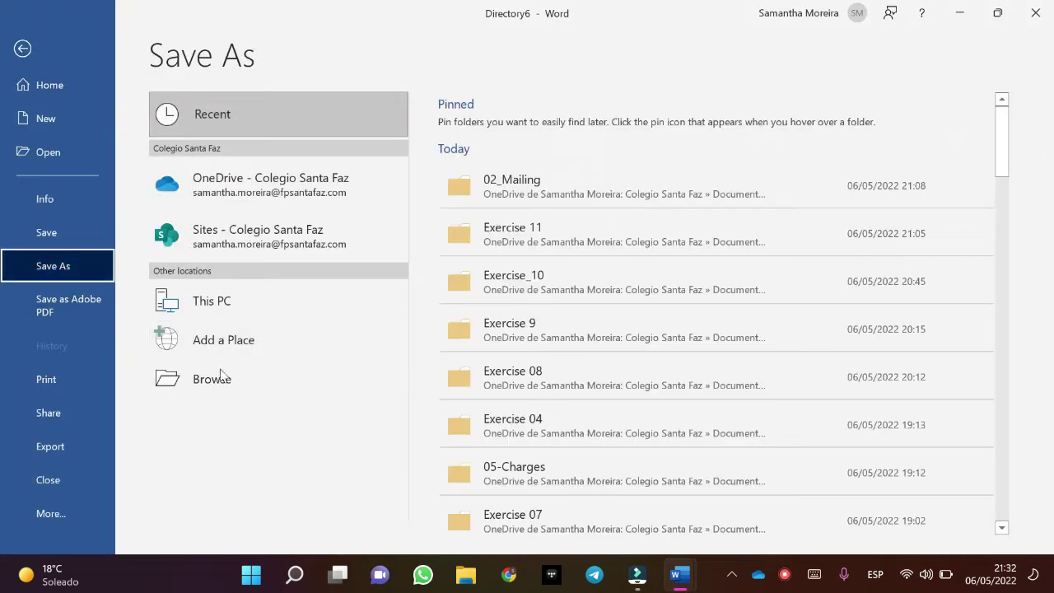
pyautogui.click(210, 382)
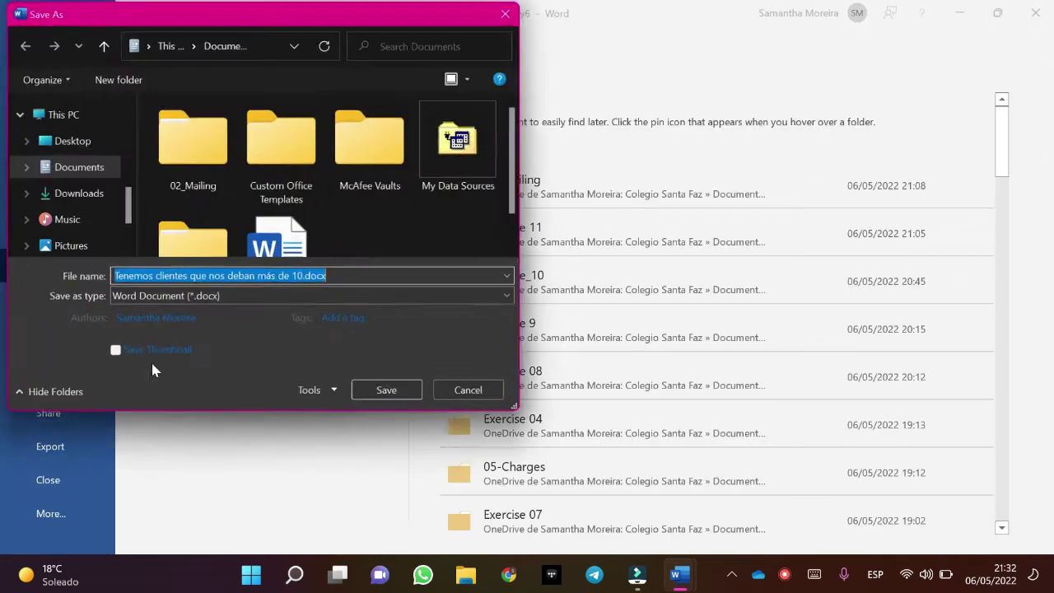
pyautogui.scroll(5, 73, 169)
pyautogui.click(89, 180)
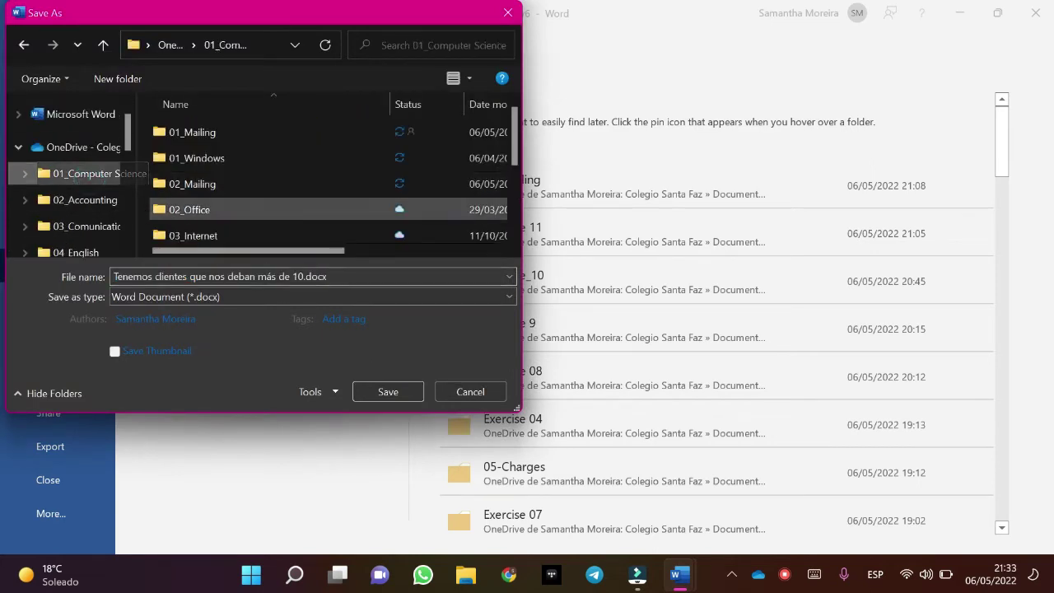
pyautogui.scroll(-2, 255, 206)
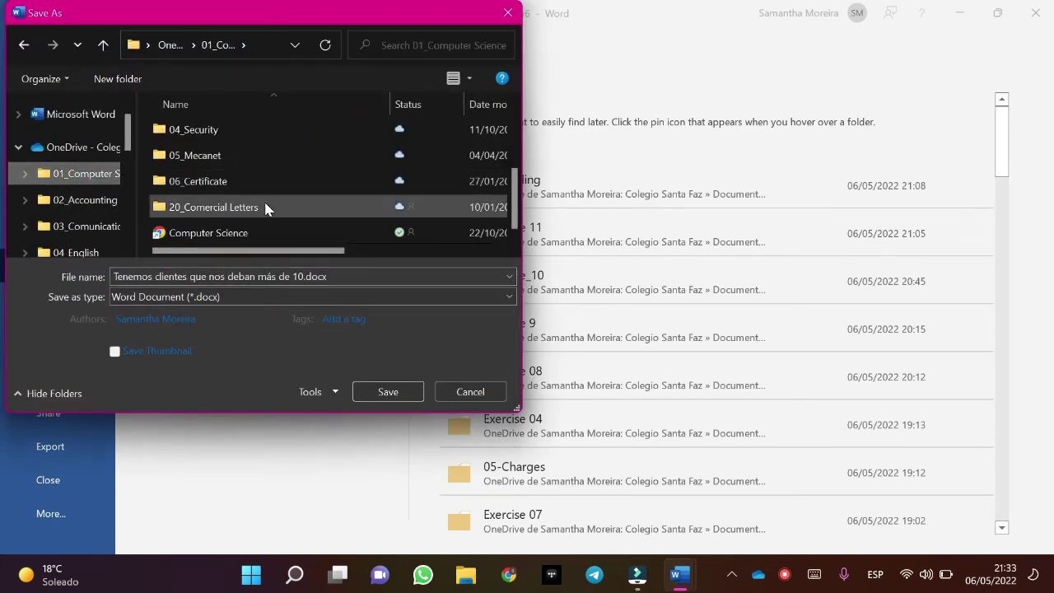
pyautogui.scroll(2, 266, 206)
pyautogui.doubleClick(224, 184)
pyautogui.scroll(-1, 255, 214)
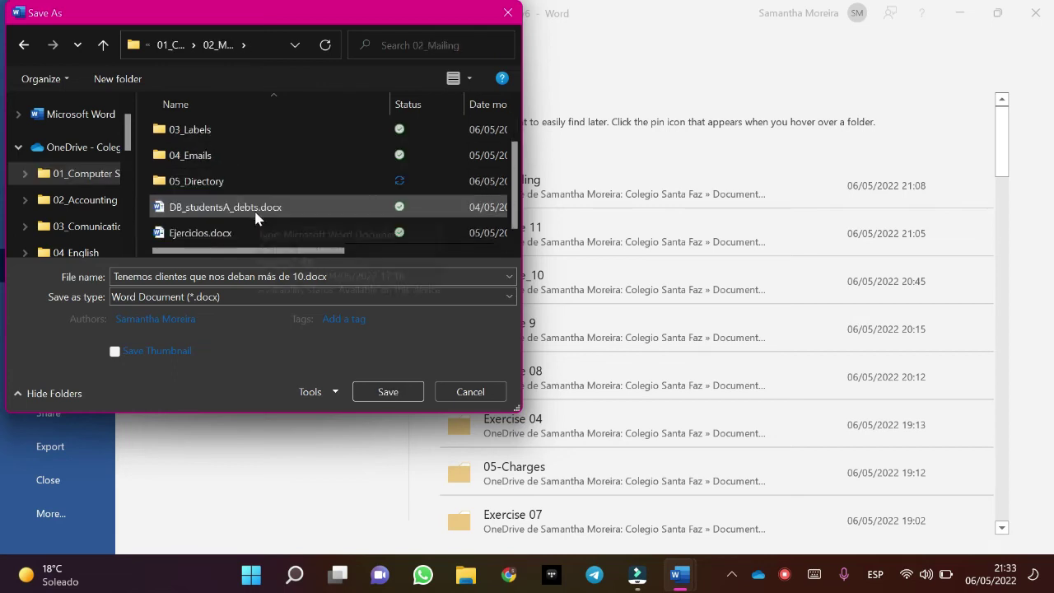
pyautogui.doubleClick(230, 183)
pyautogui.doubleClick(239, 210)
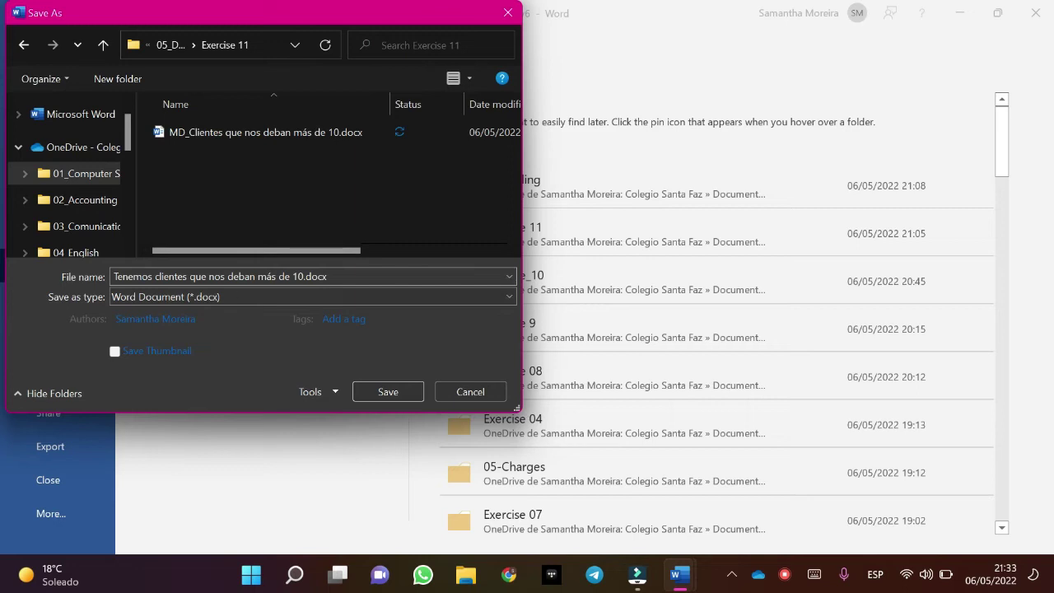
# Name the file MED_Clientes que nos deban más de 10000.docx and save it.
pyautogui.click(243, 137)
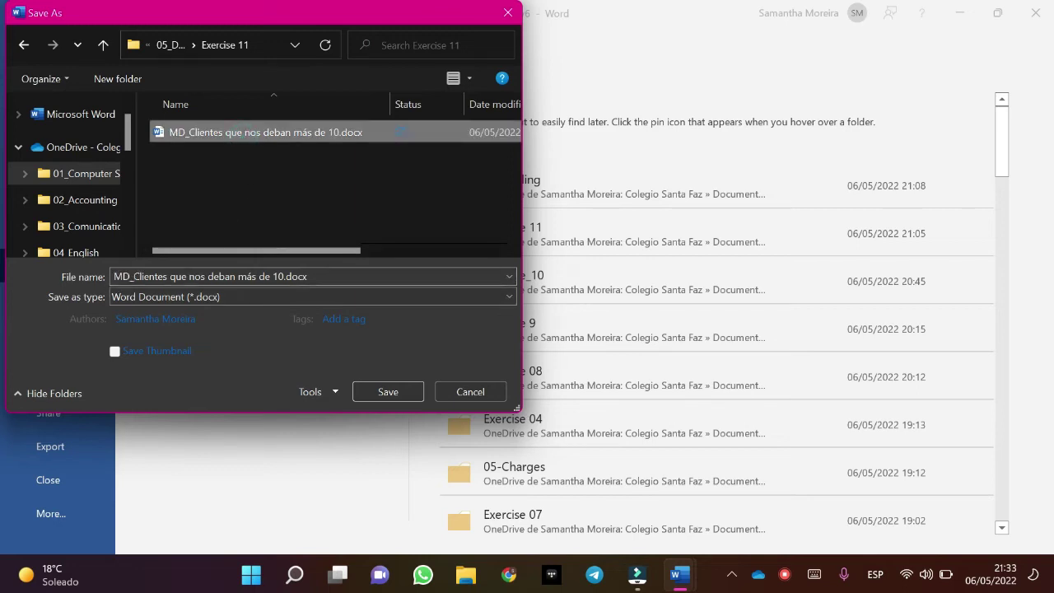
pyautogui.click(116, 276)
pyautogui.click(123, 277)
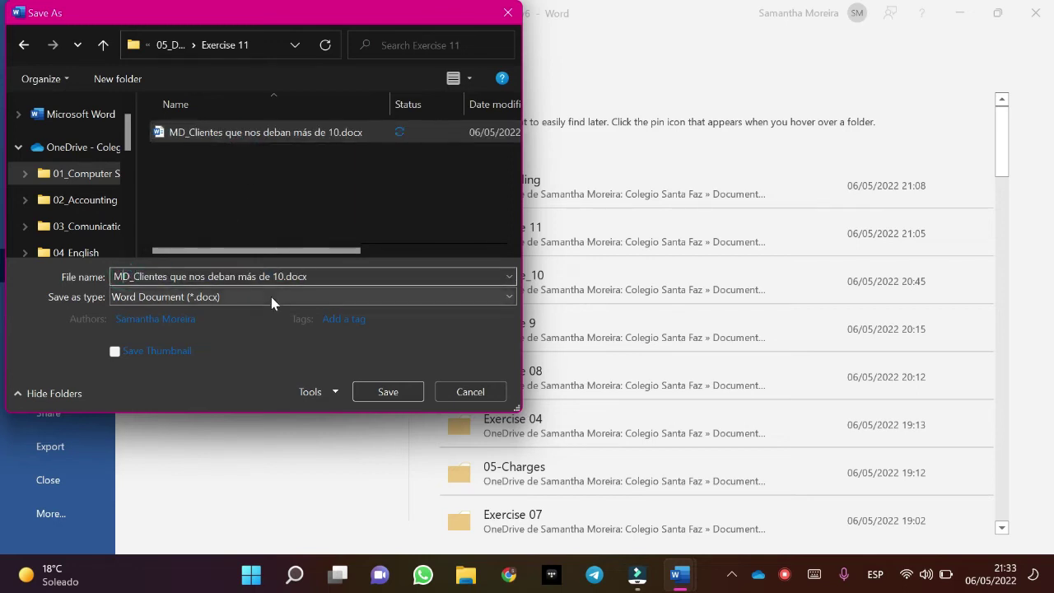
pyautogui.press('capslock')
pyautogui.press('capslock')
pyautogui.write('ee')
pyautogui.press('BackSpace')
pyautogui.press('BackSpace')
pyautogui.press('capslock')
pyautogui.write('E')
pyautogui.press('capslock')
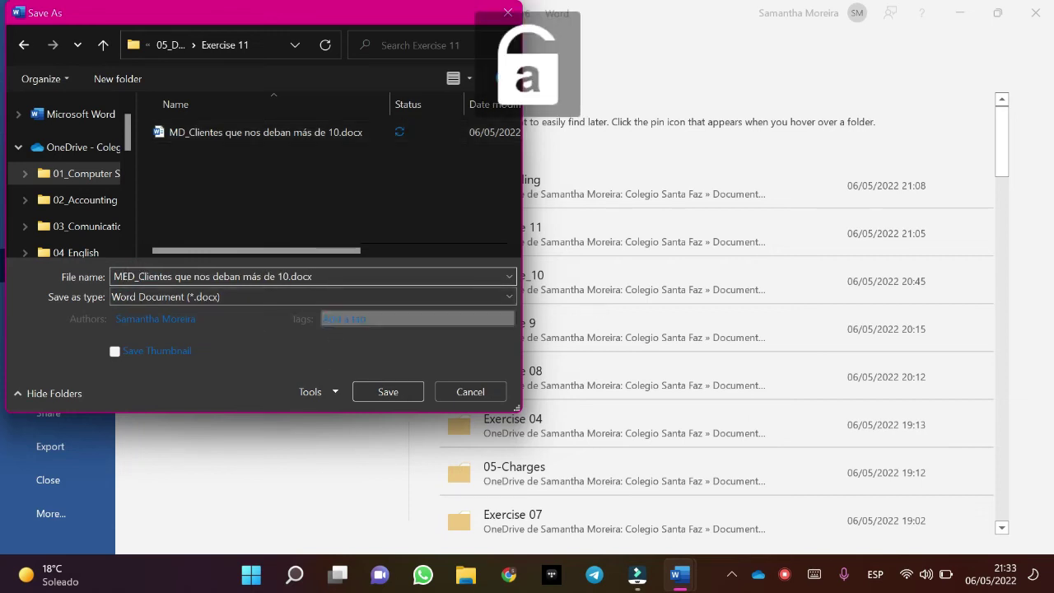
pyautogui.click(288, 277)
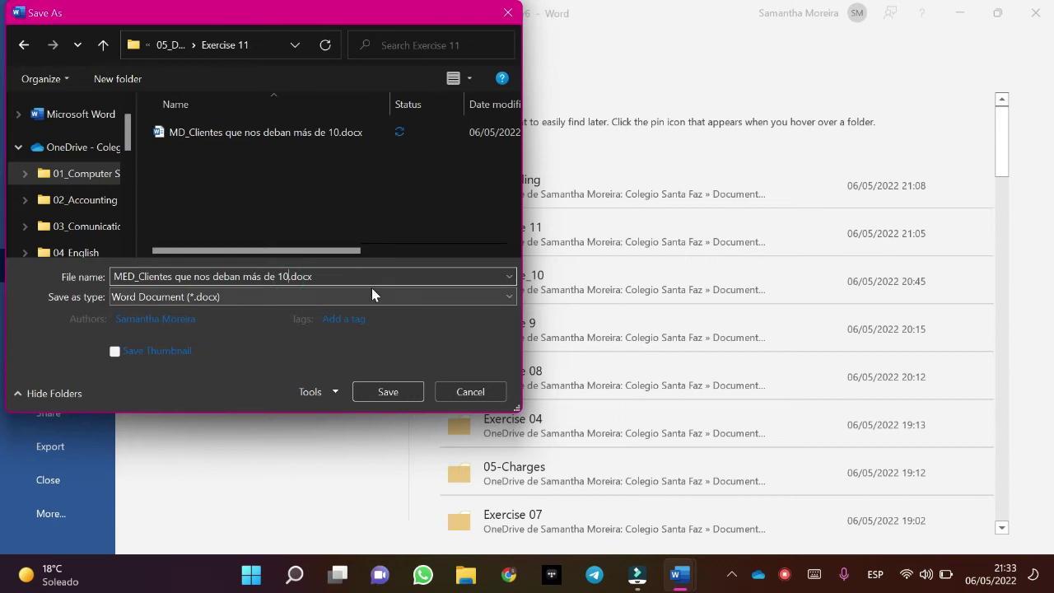
pyautogui.write('000')
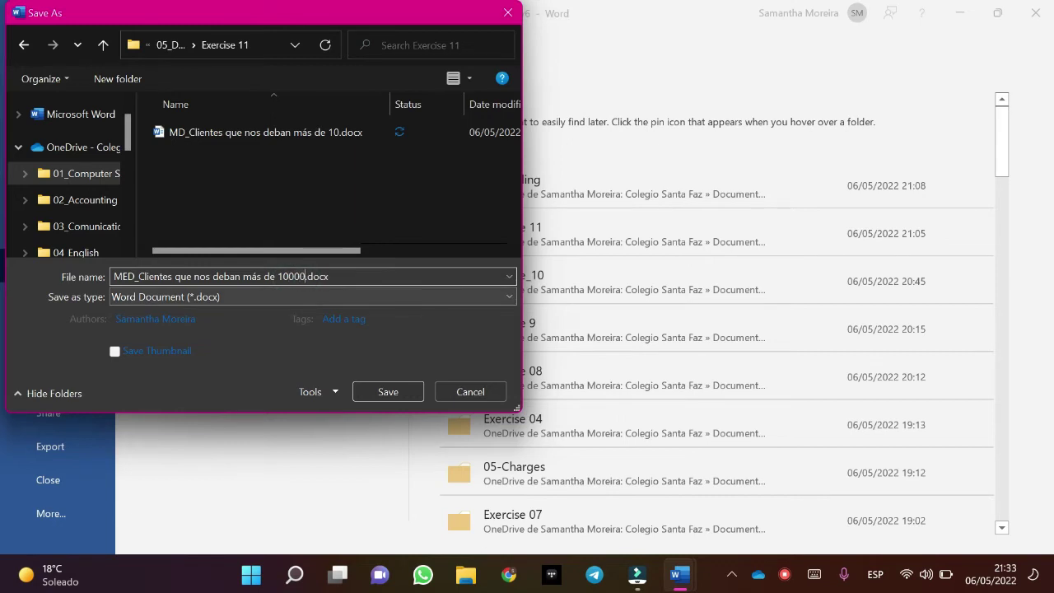
pyautogui.click(398, 395)
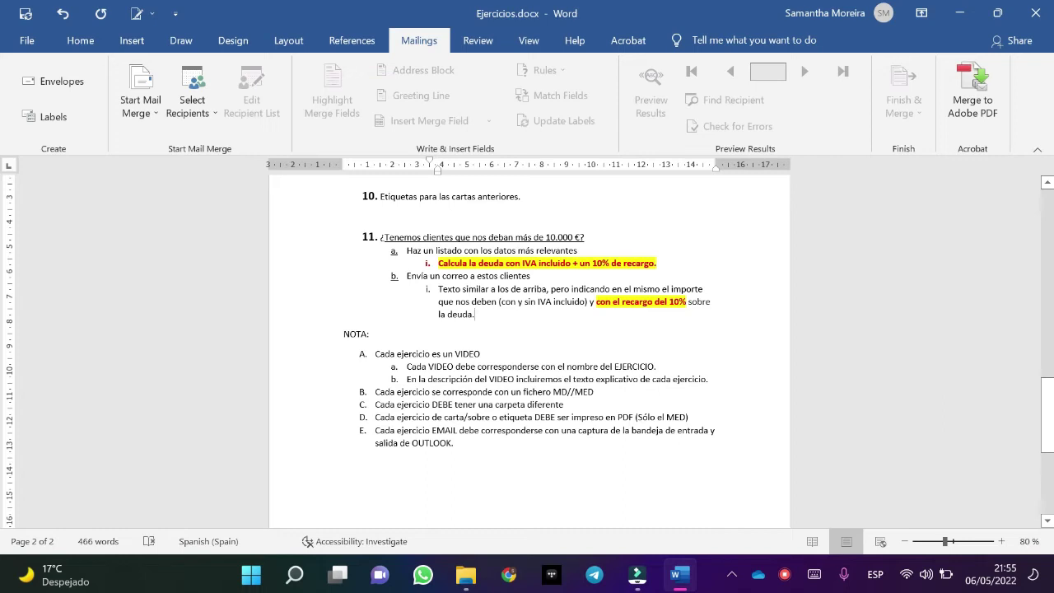
# Launch Word from the Start menu and create a blank document.
pyautogui.press('super')
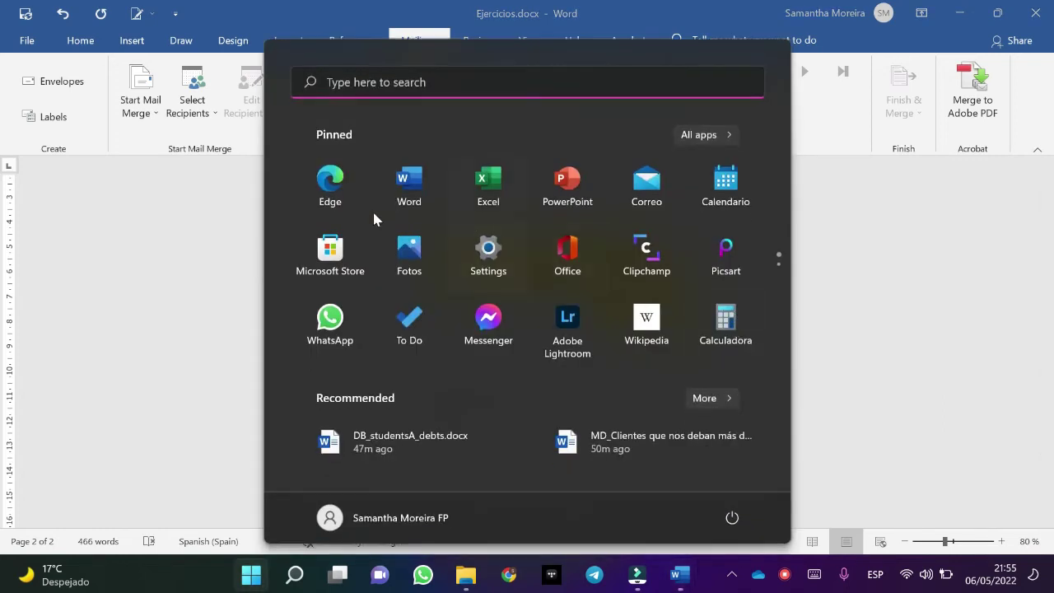
pyautogui.click(862, 368)
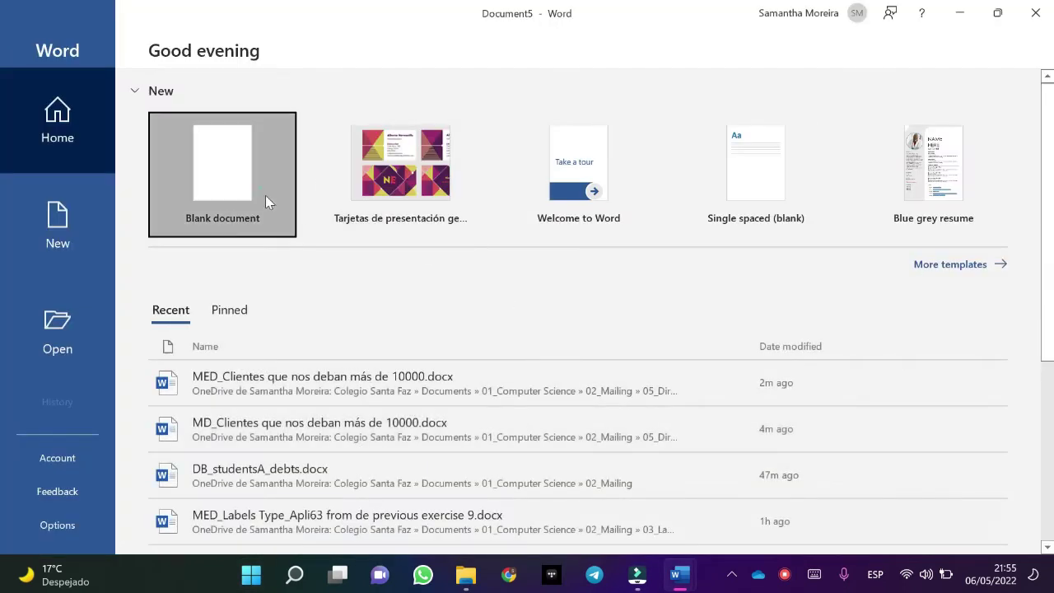
pyautogui.click(266, 195)
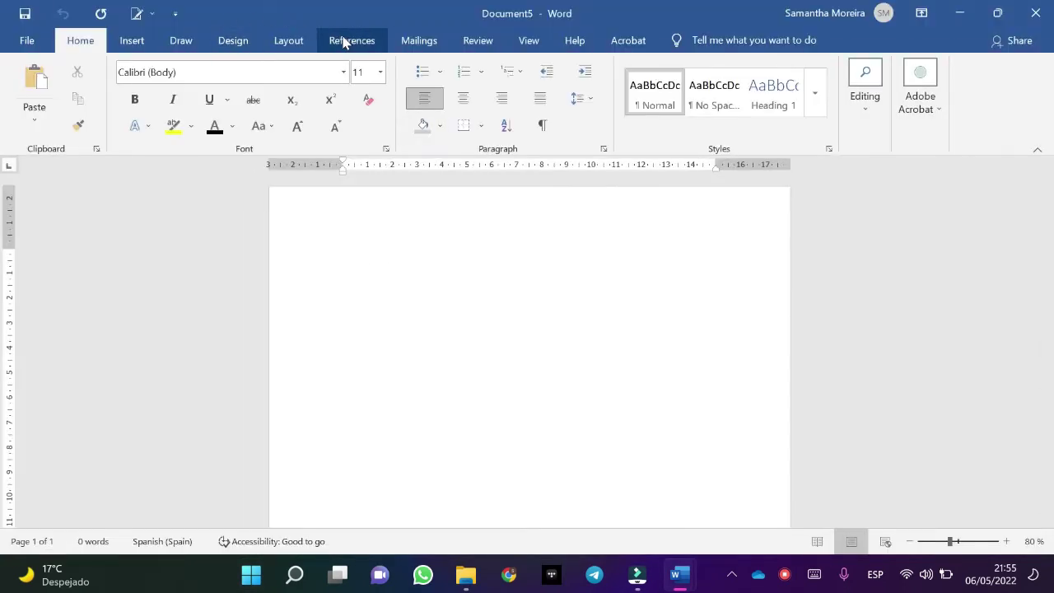
# Start a mail merge of type E-mail Messages.
pyautogui.click(420, 40)
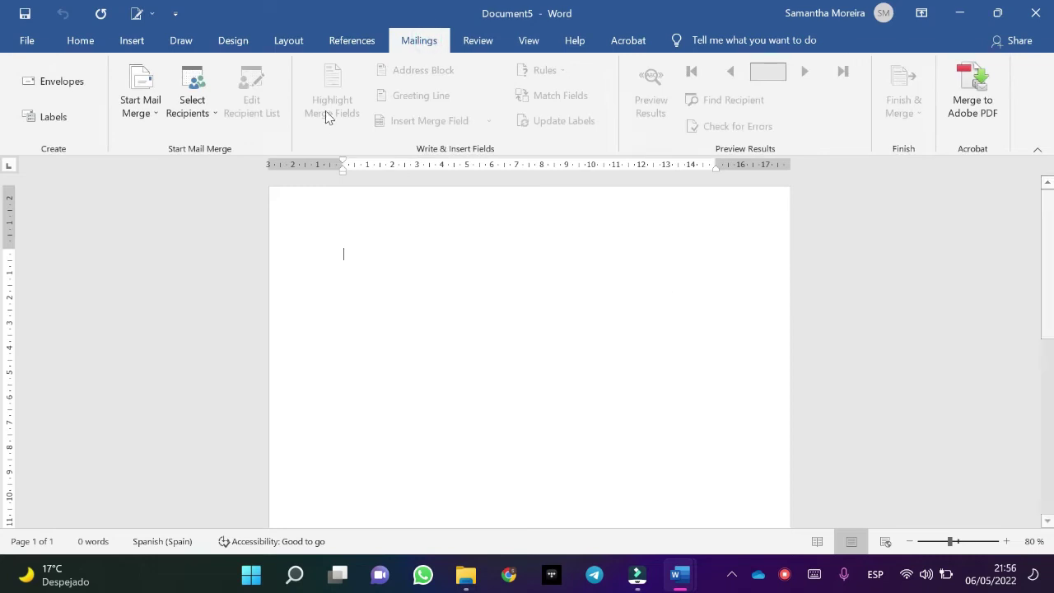
pyautogui.click(148, 103)
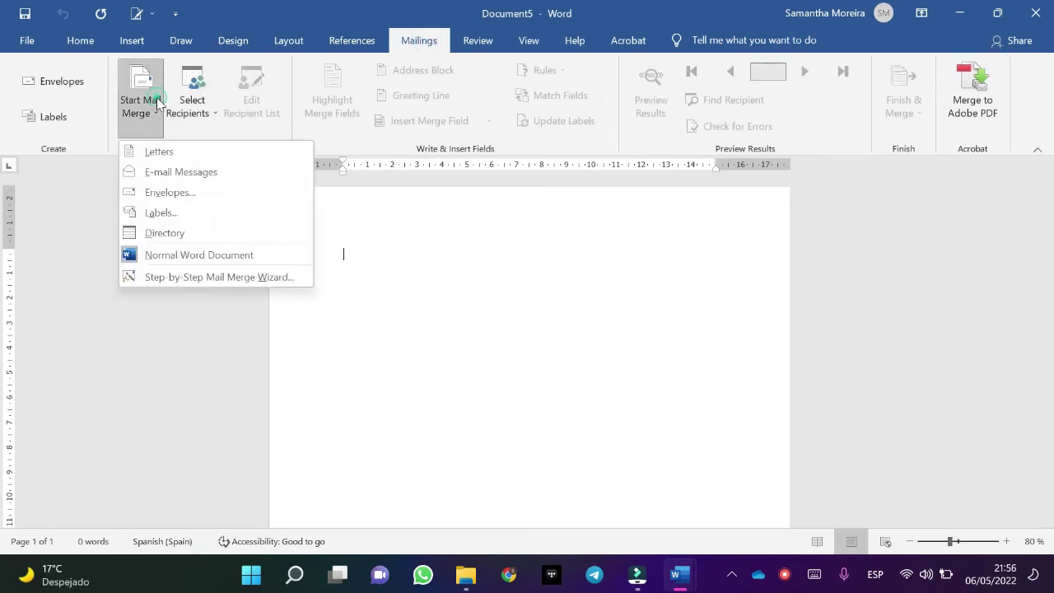
pyautogui.click(209, 172)
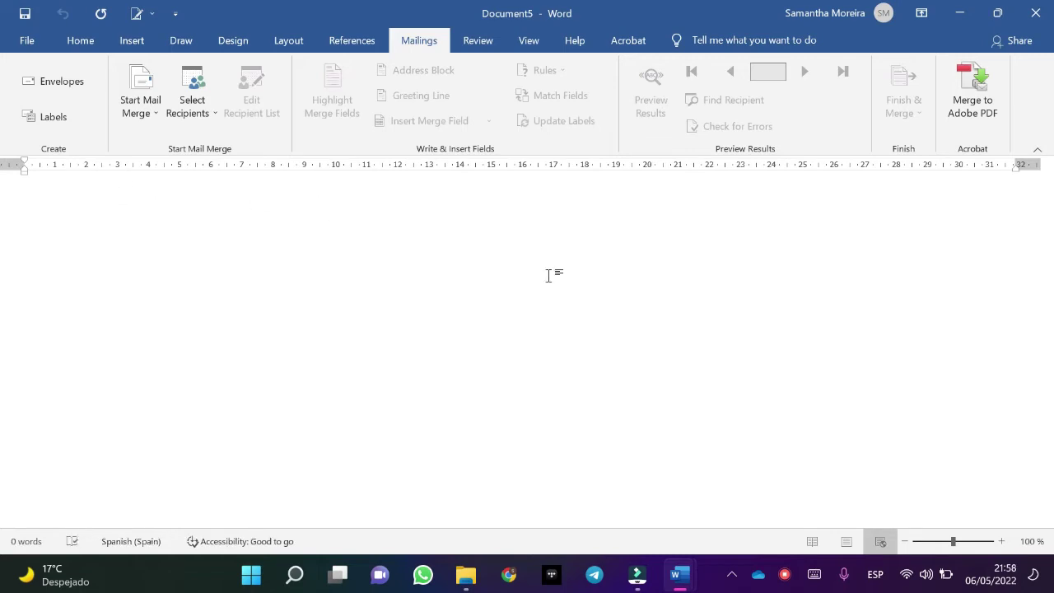
# Minimise the Ejercicios exercise document and bring up the MD_08 payment letter.
pyautogui.moveTo(681, 583)
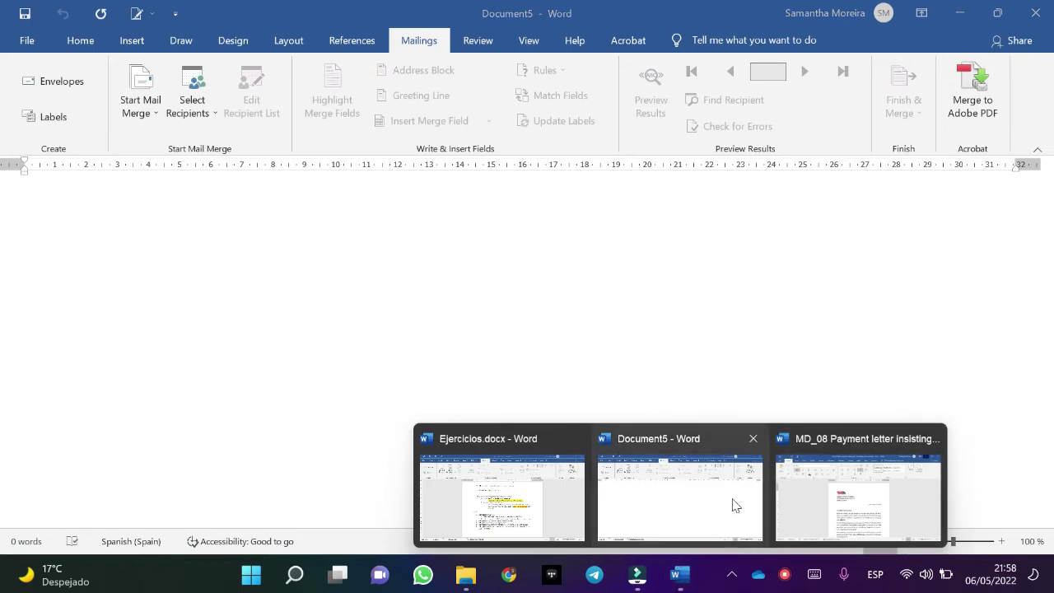
pyautogui.moveTo(799, 502)
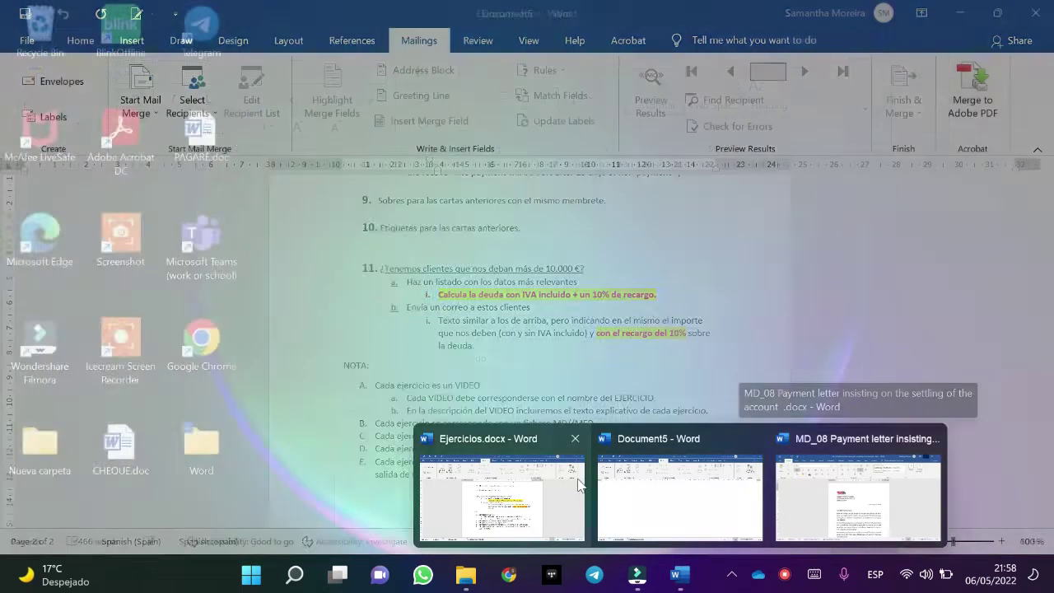
pyautogui.click(502, 494)
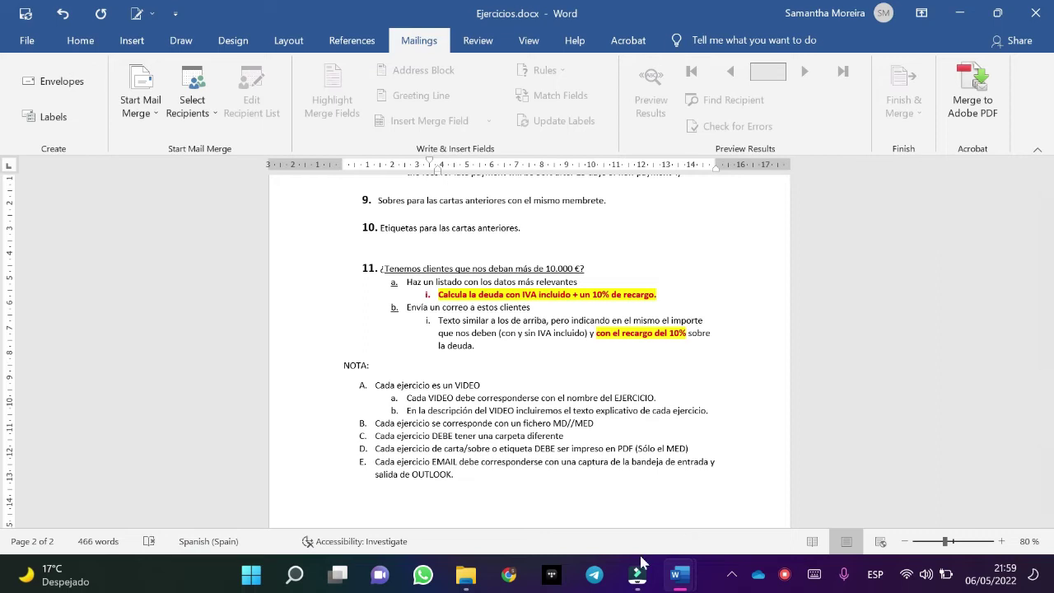
pyautogui.moveTo(677, 574)
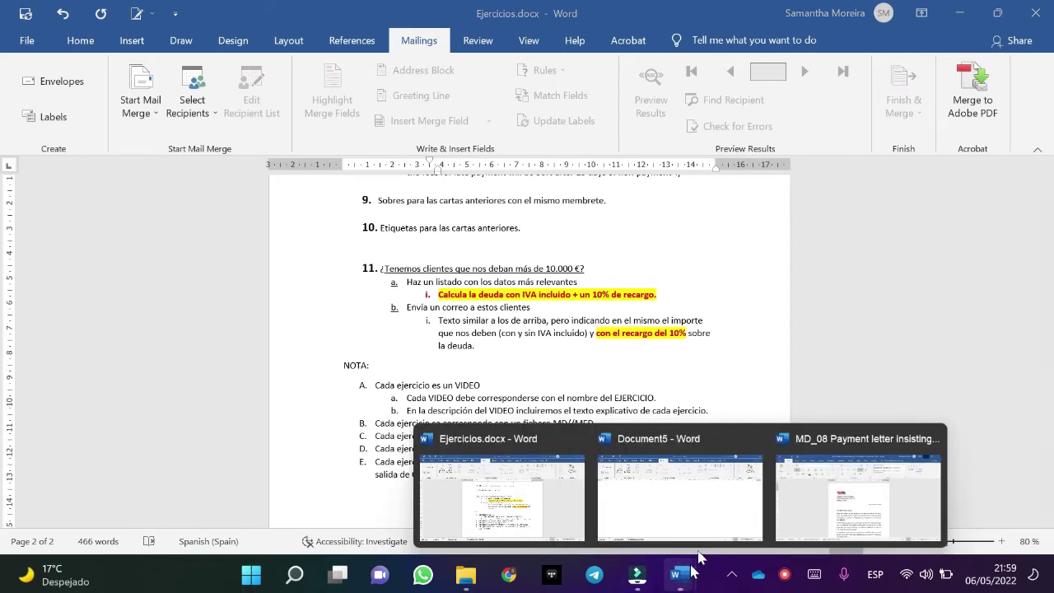
pyautogui.click(560, 492)
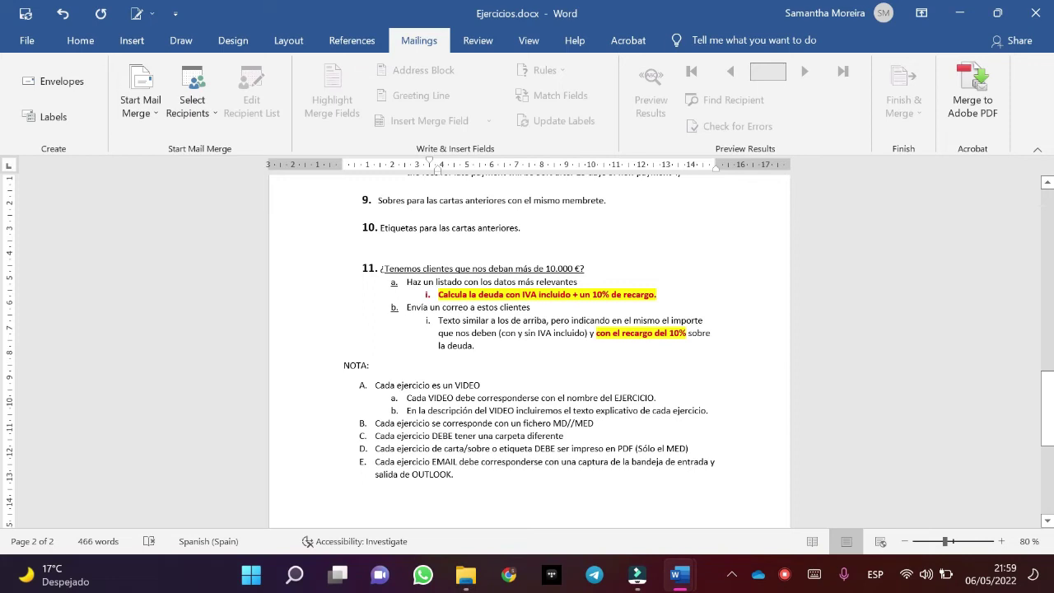
pyautogui.click(939, 25)
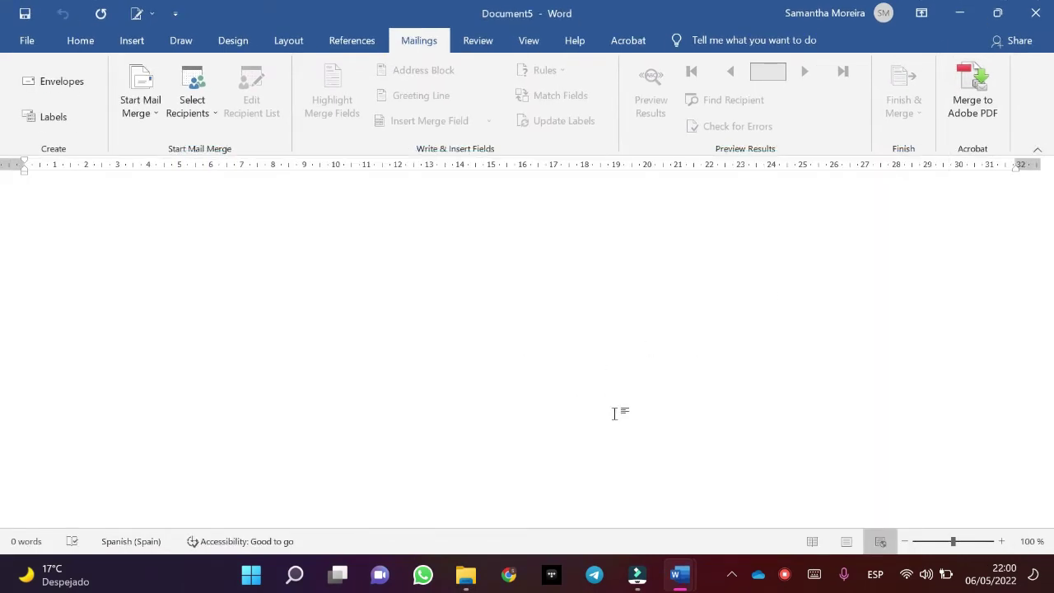
pyautogui.moveTo(679, 574)
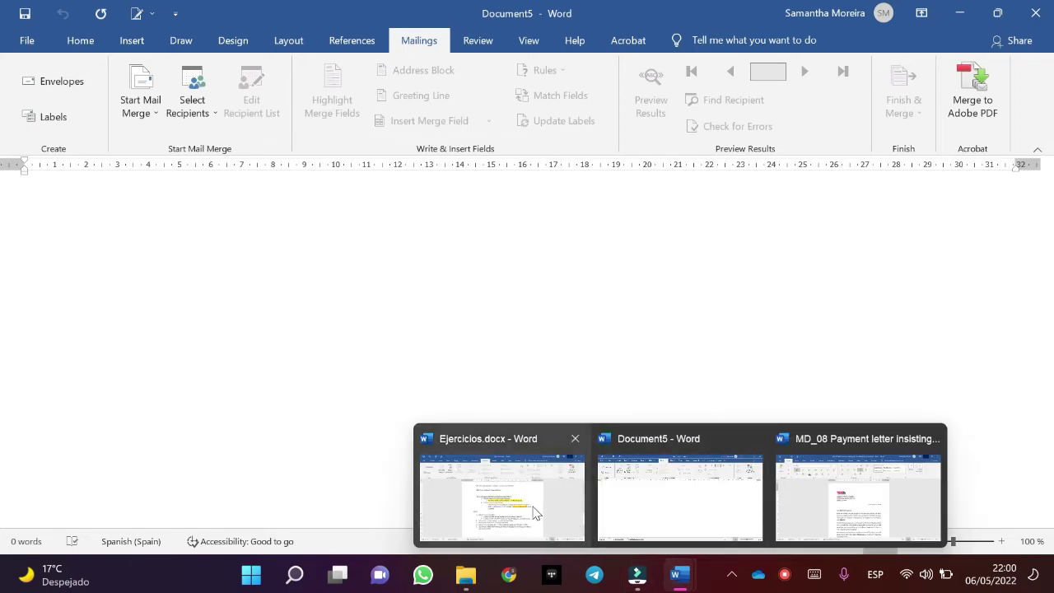
pyautogui.moveTo(534, 511)
pyautogui.click(843, 504)
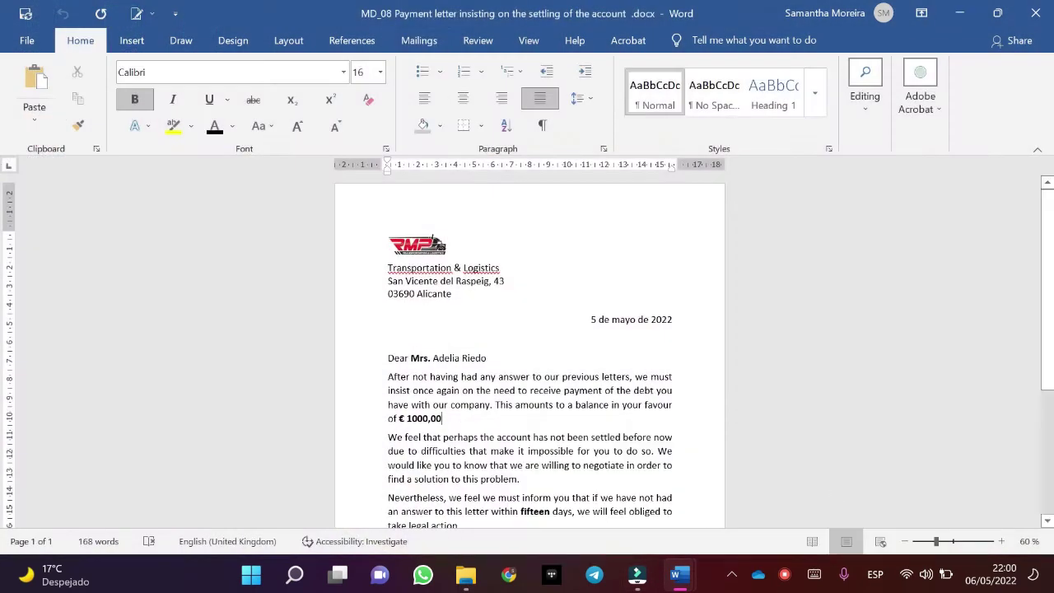
# Copy the MD_08 letter, from the logo through € 1000,00, into the blank Document5.
pyautogui.scroll(-1, 529, 354)
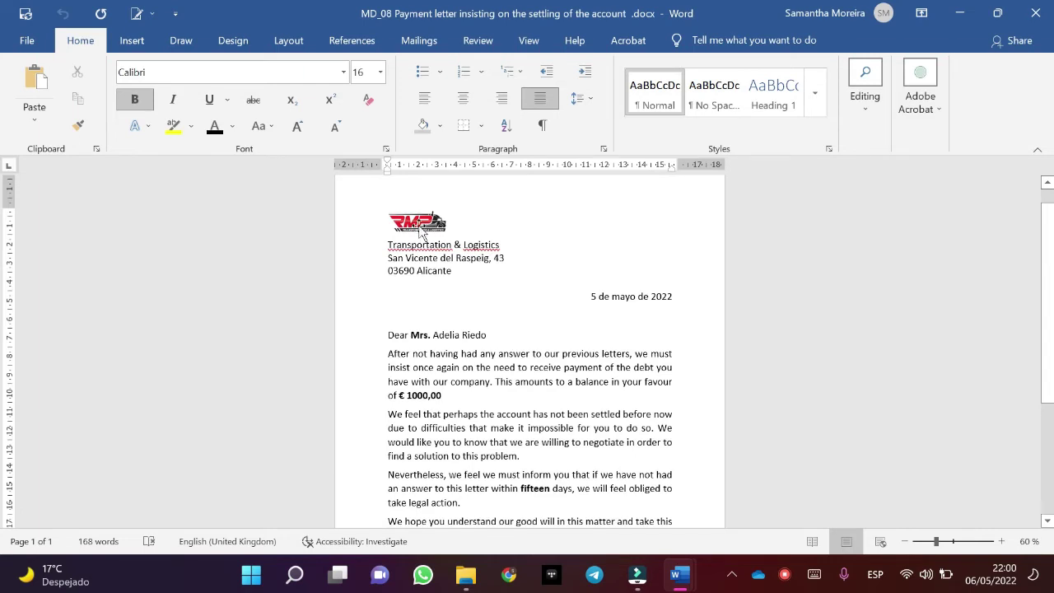
pyautogui.click(385, 209)
pyautogui.moveTo(385, 209); pyautogui.dragTo(443, 396)
pyautogui.hotkey('ctrl', 'c')
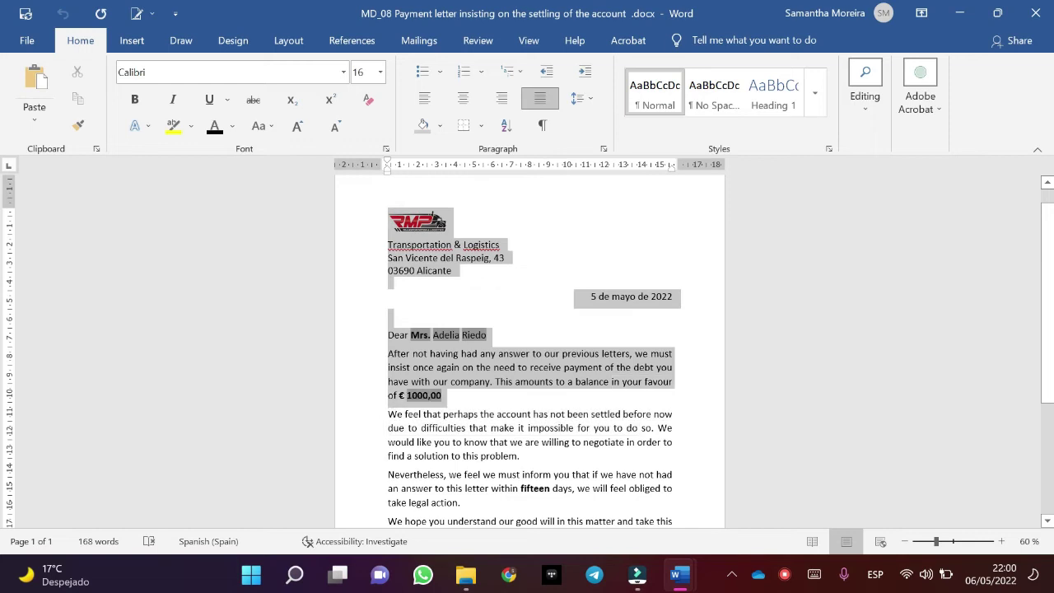
pyautogui.moveTo(688, 578)
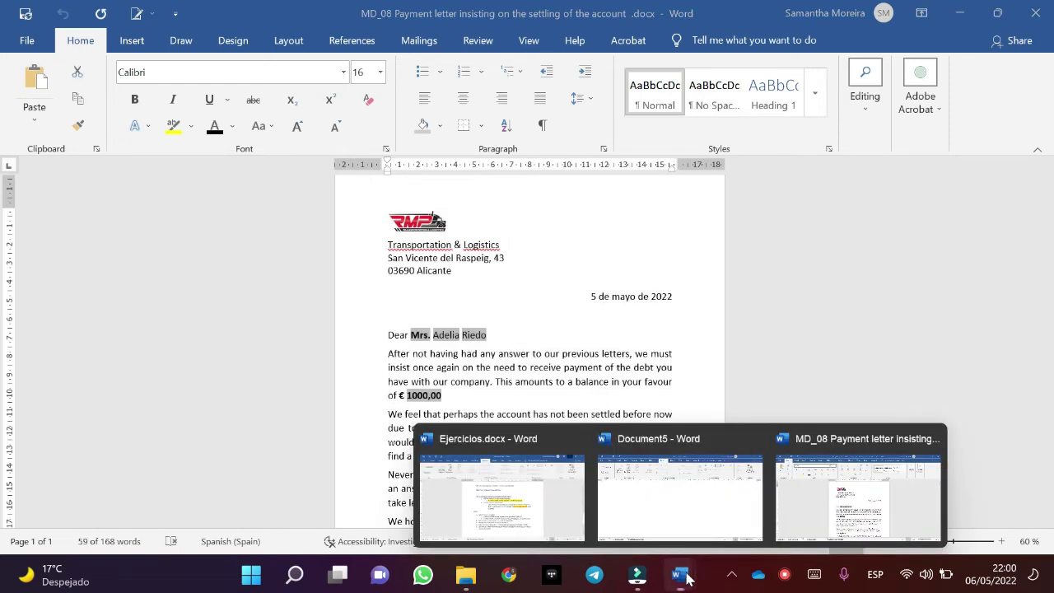
pyautogui.click(680, 494)
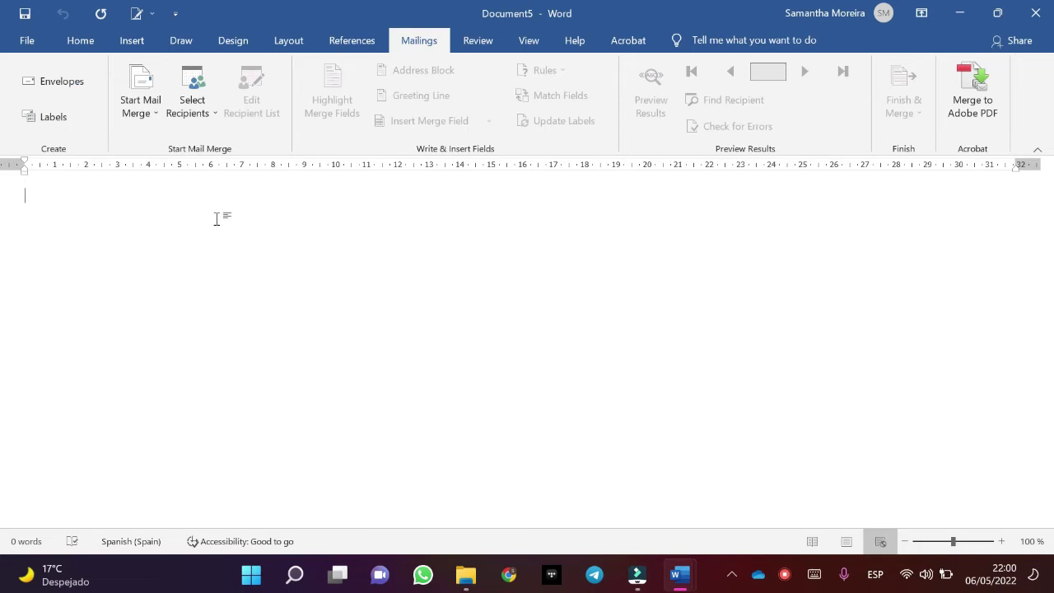
pyautogui.click(94, 198)
pyautogui.write('11.\t¿Tenemos clientes que nos deban más de 10.000 €? NAME\tSURNAME\tCITY\tDEBTS\tDEBTS+VAT\tDEBTS+VAT+R10% Abercio\tBikié\tMadrid\t35900,00\t43.439,00 €\t47.029,00 € Adela\tBikié\tValencia\t35900,00\t43.439,00 €\t47.029,00 € Abercio\tBikié\tMadrid\t35900,00\t43.439,00 €\t47.029,00 €')
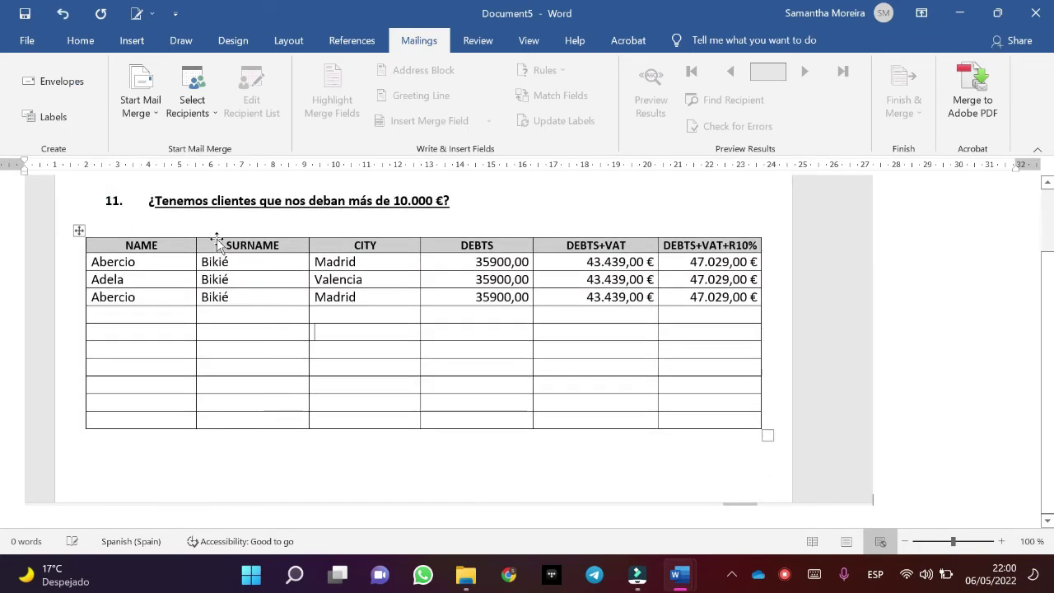
pyautogui.hotkey('ctrl', 'z')
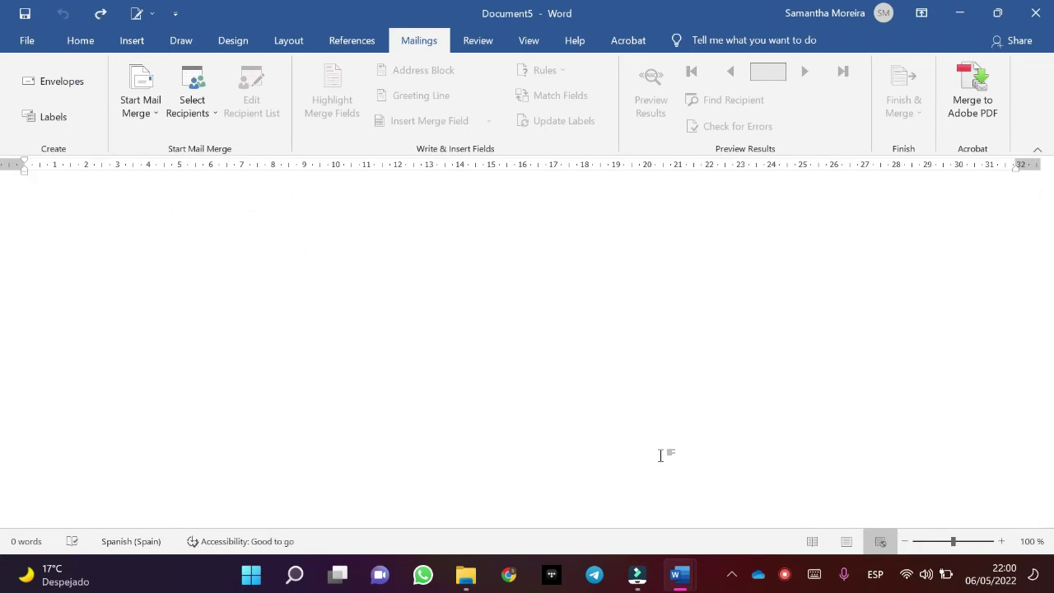
pyautogui.hotkey('ctrl', 'v')
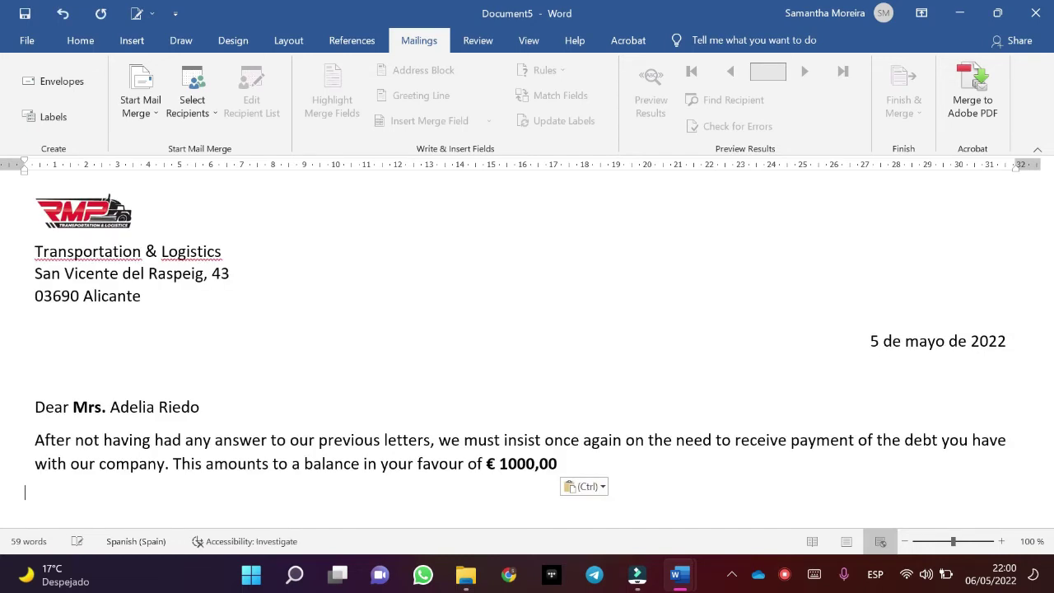
pyautogui.scroll(-2, 527, 346)
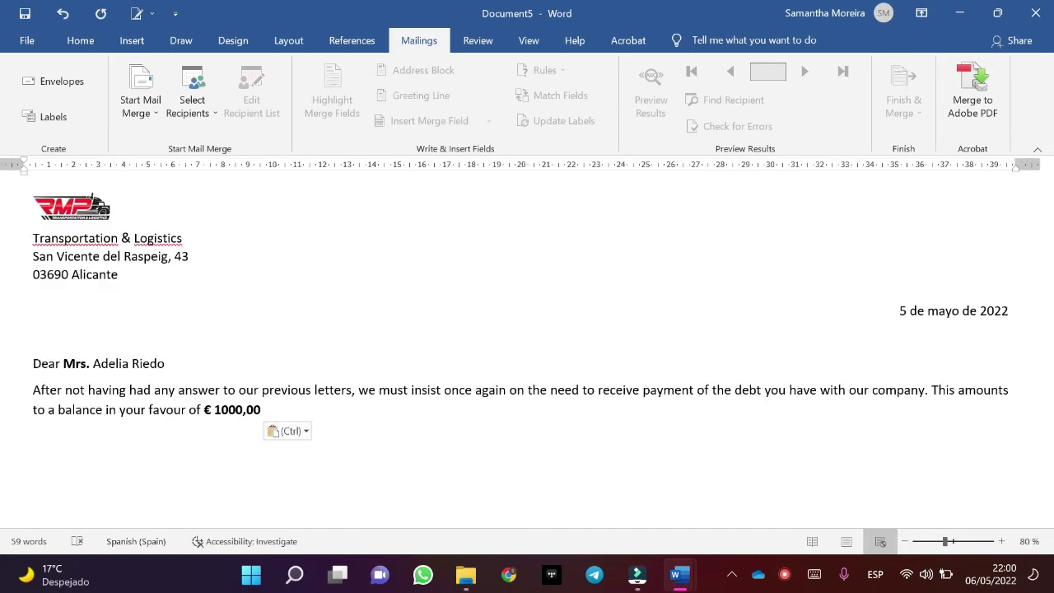
# Change the date's day from 5 to 6 and delete the recipient's name and the 1000,00 amount.
pyautogui.click(906, 310)
pyautogui.press('BackSpace')
pyautogui.write('6')
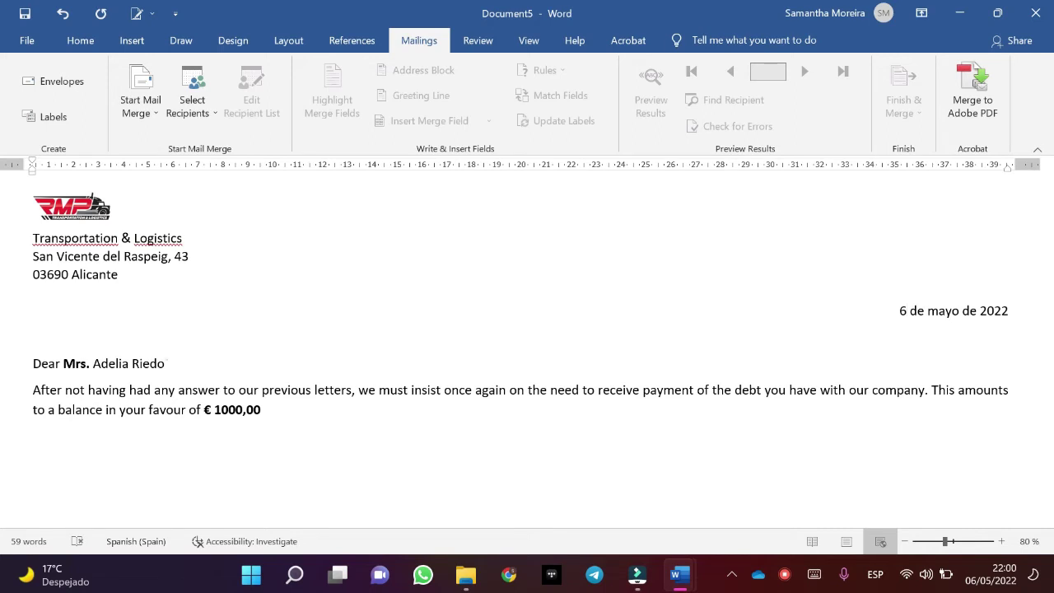
pyautogui.moveTo(165, 363); pyautogui.dragTo(63, 363)
pyautogui.press('BackSpace')
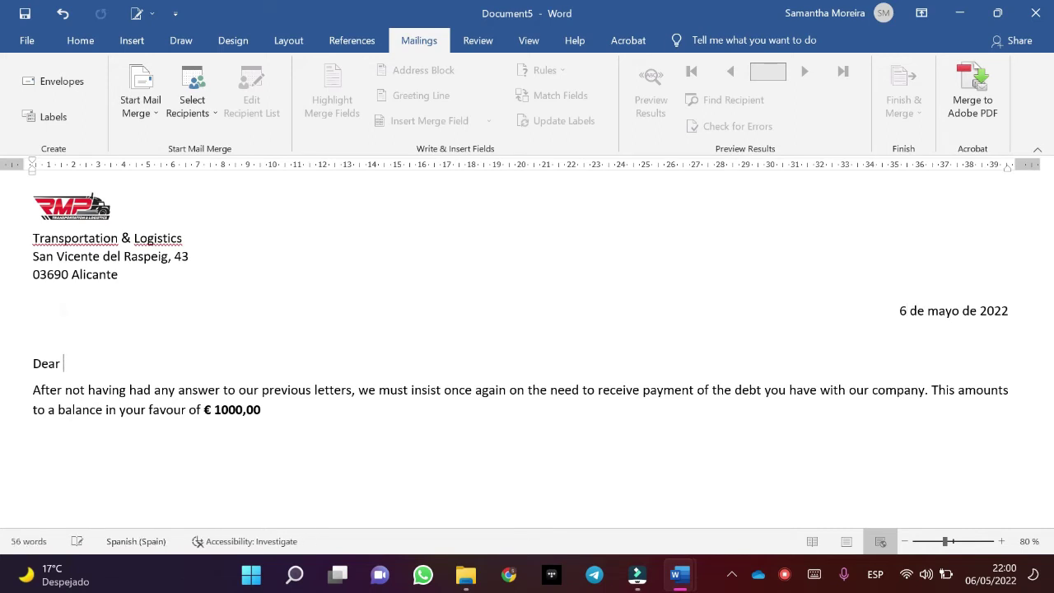
pyautogui.hotkey('ctrl', 'End')
pyautogui.hotkey('ctrl', 'shift', 'Left')
pyautogui.press('BackSpace')
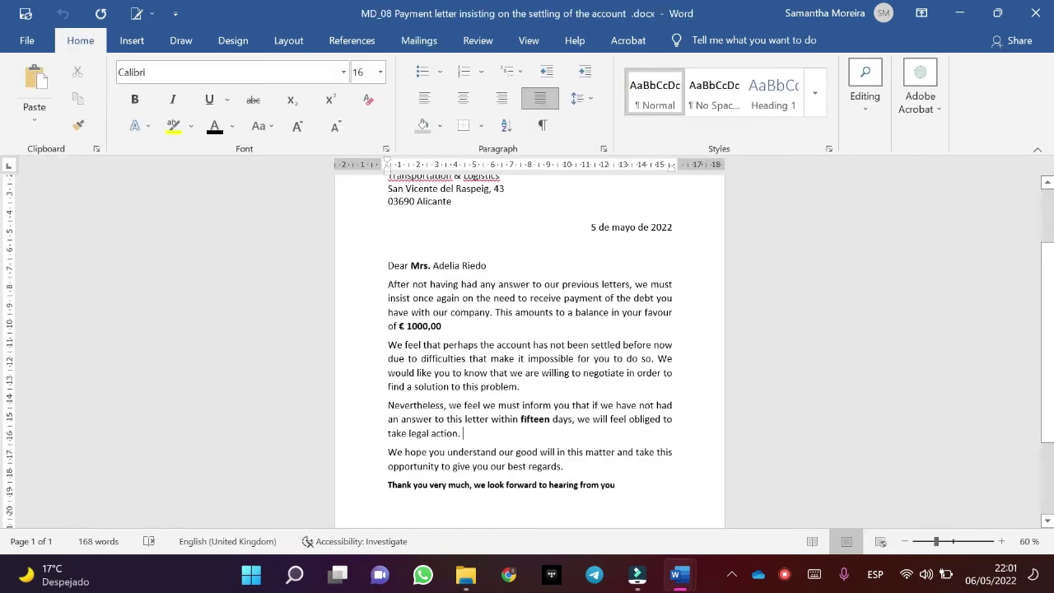
# Paste the payment letter's two closing paragraphs after the € sign in Document5.
pyautogui.moveTo(388, 405); pyautogui.dragTo(573, 470)
pyautogui.hotkey('ctrl', 'c')
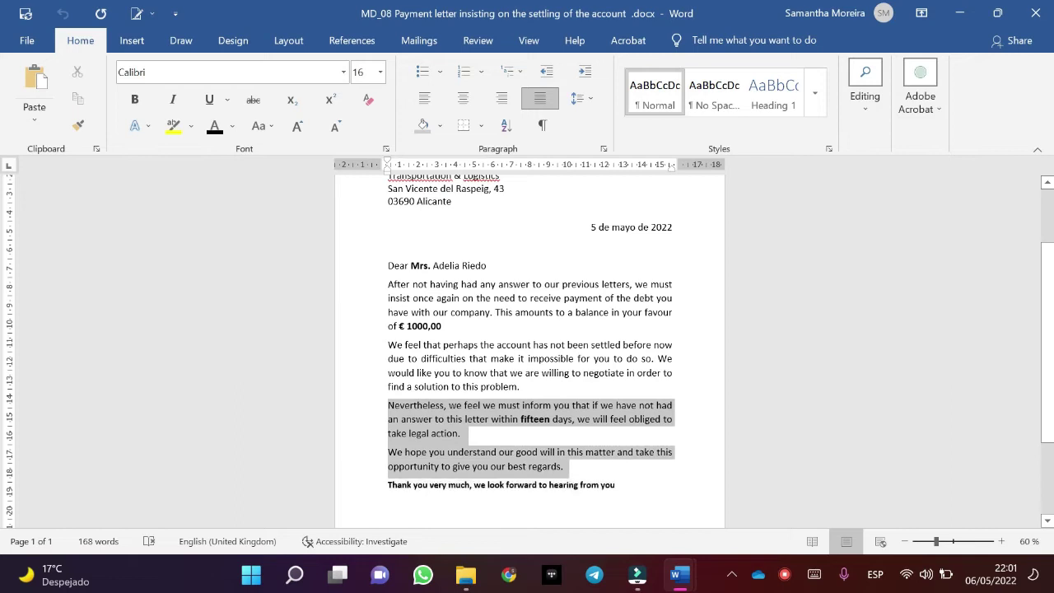
pyautogui.moveTo(681, 579)
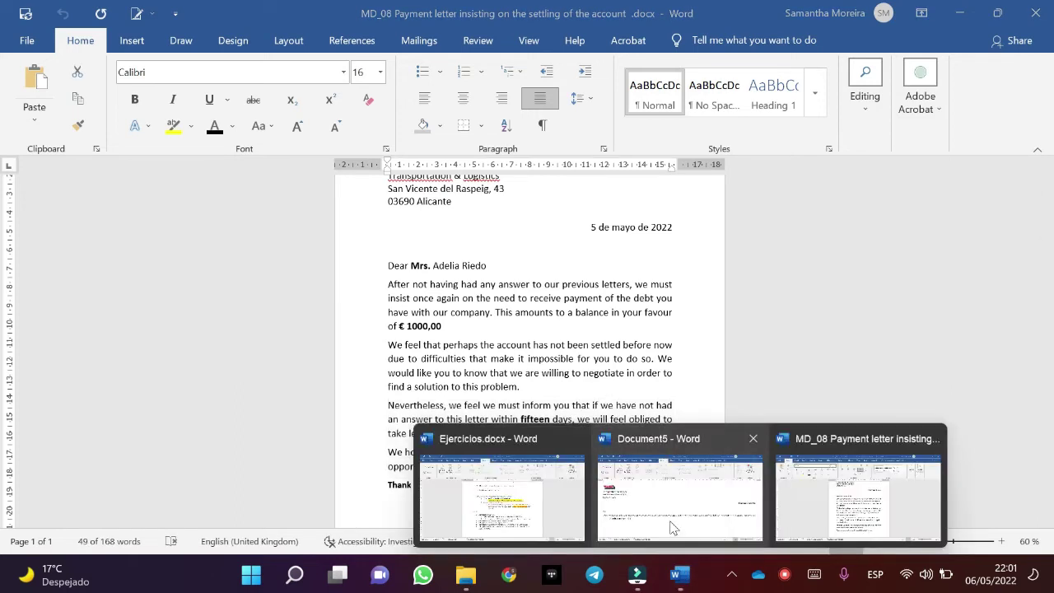
pyautogui.click(659, 511)
pyautogui.click(214, 410)
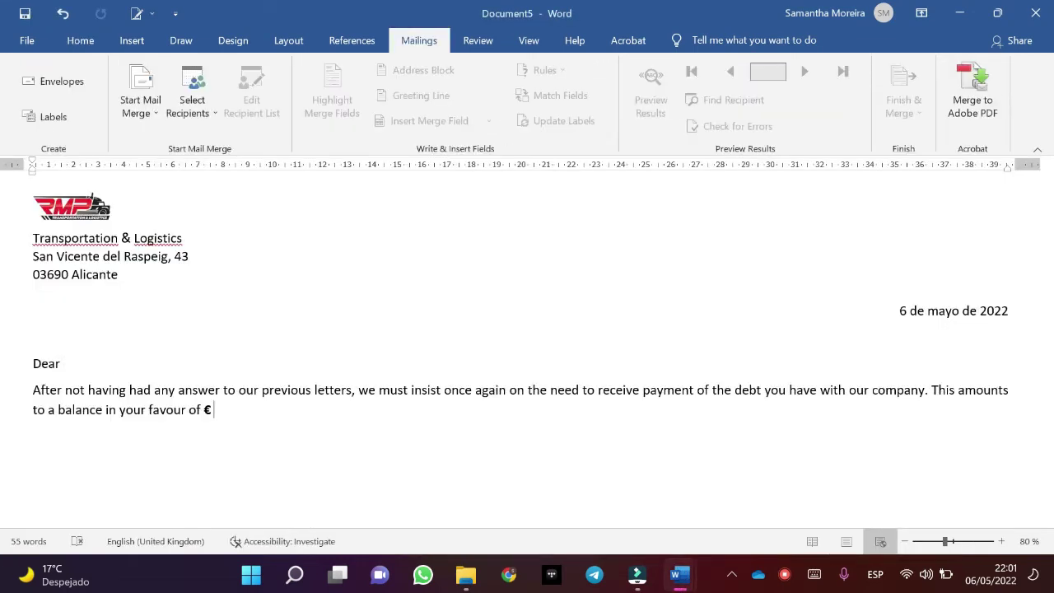
pyautogui.hotkey('ctrl', 'v')
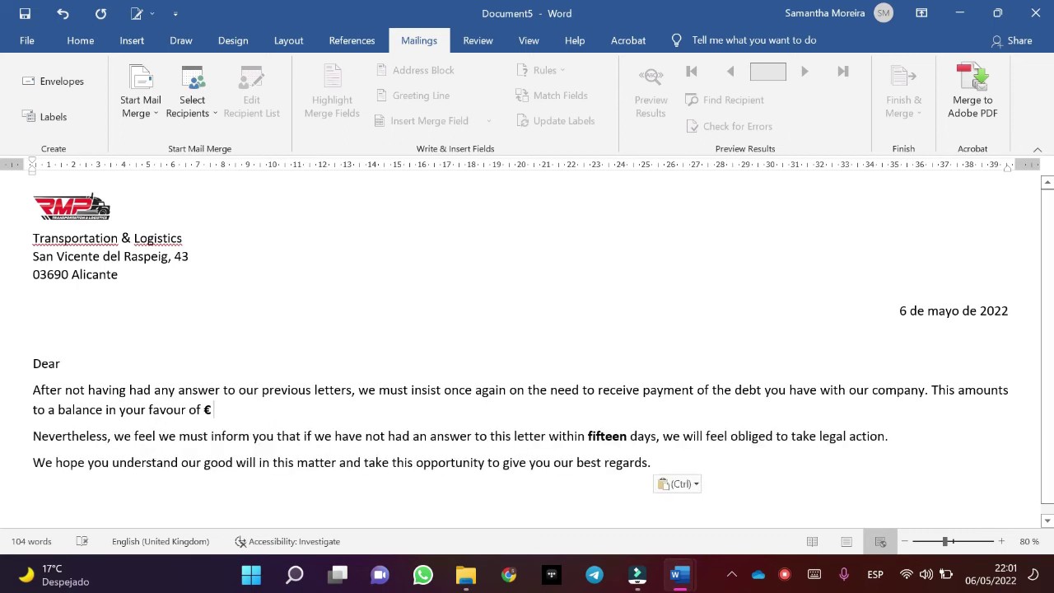
# Link DB_studentsA_debts.docx from the 02_Mailing folder as the existing recipient list.
pyautogui.click(212, 108)
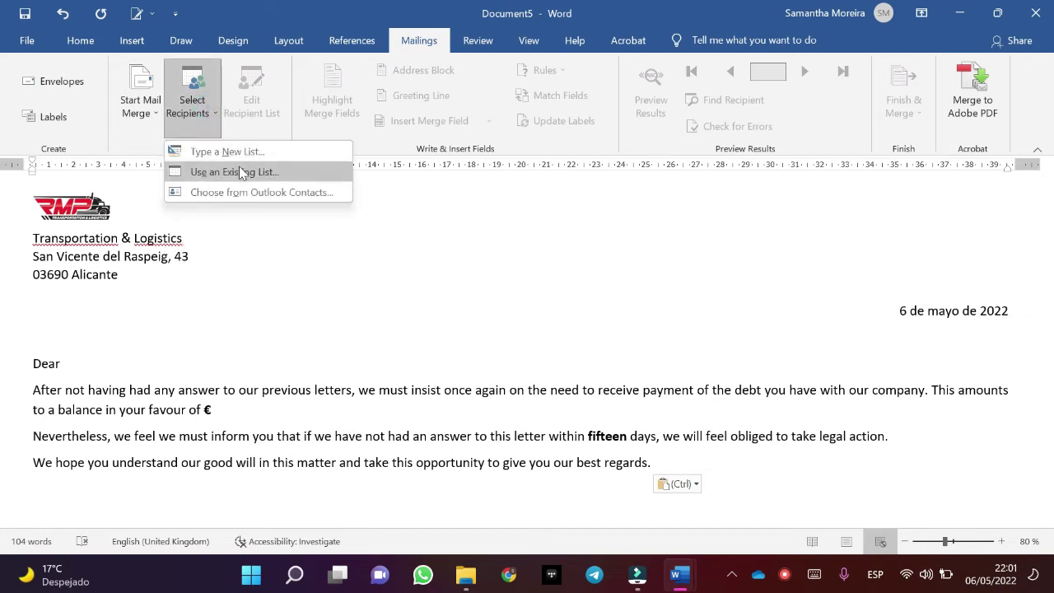
pyautogui.click(235, 172)
pyautogui.click(70, 140)
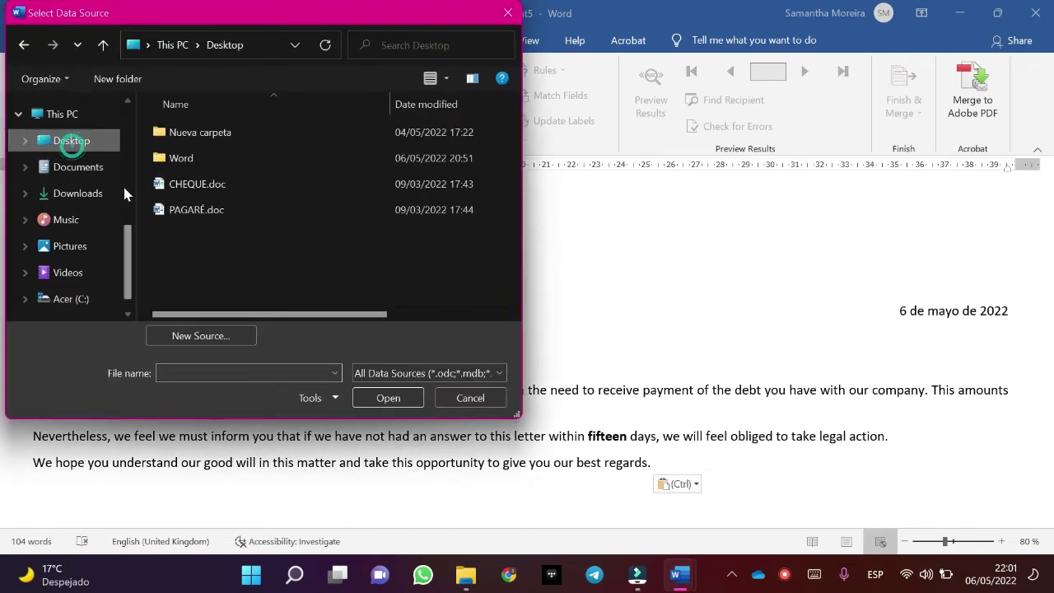
pyautogui.scroll(2, 100, 202)
pyautogui.scroll(2, 100, 210)
pyautogui.click(79, 140)
pyautogui.doubleClick(242, 182)
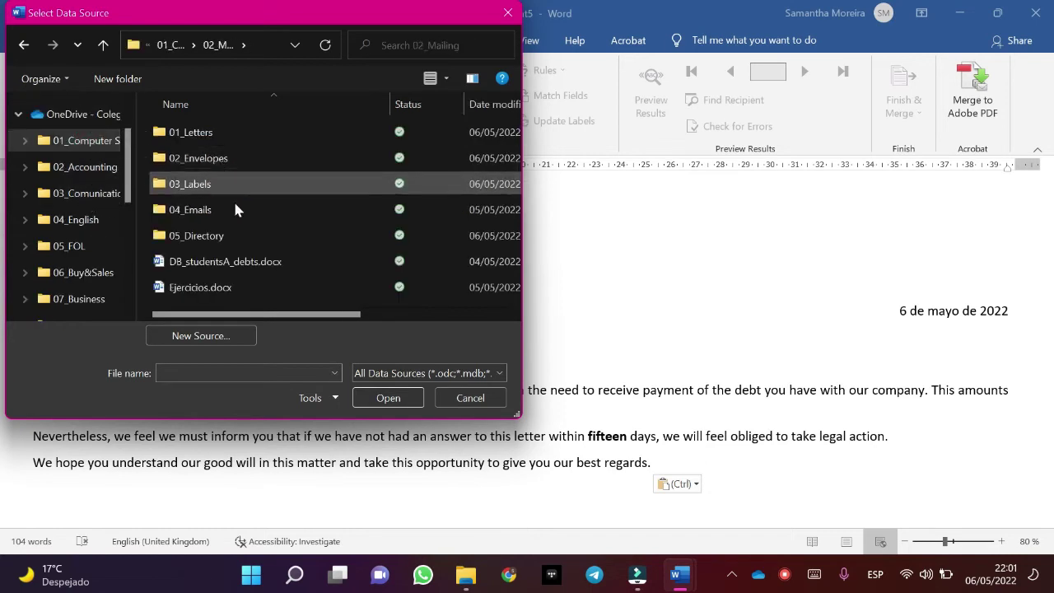
pyautogui.click(234, 259)
pyautogui.click(389, 398)
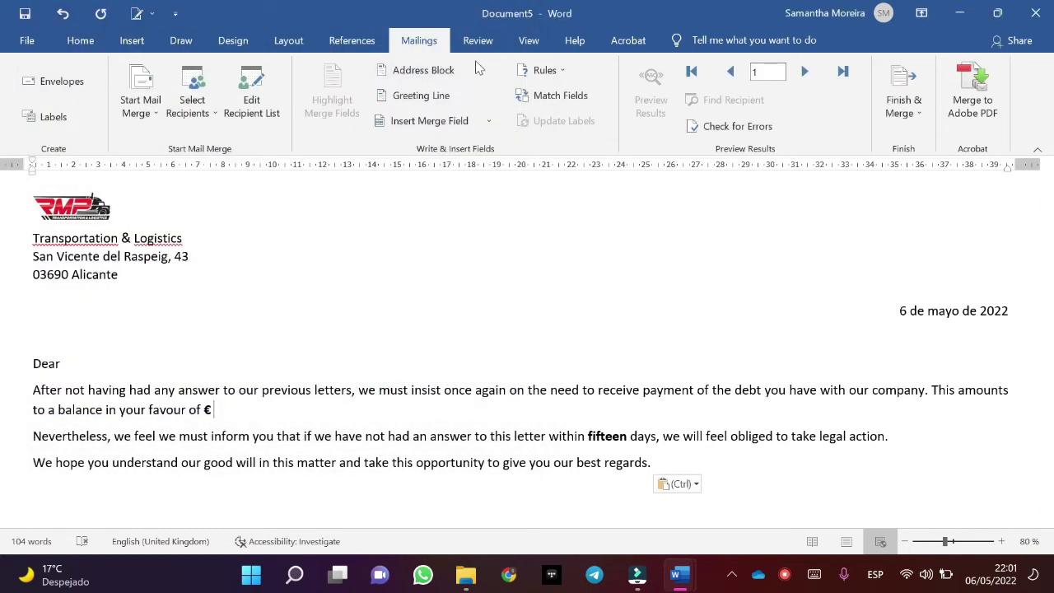
pyautogui.click(164, 367)
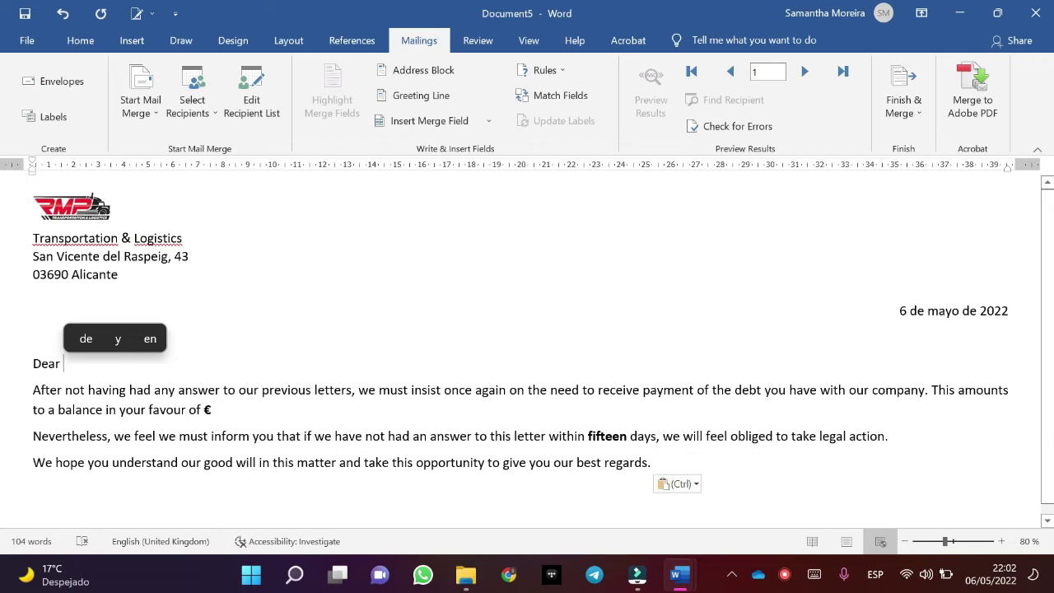
pyautogui.click(255, 111)
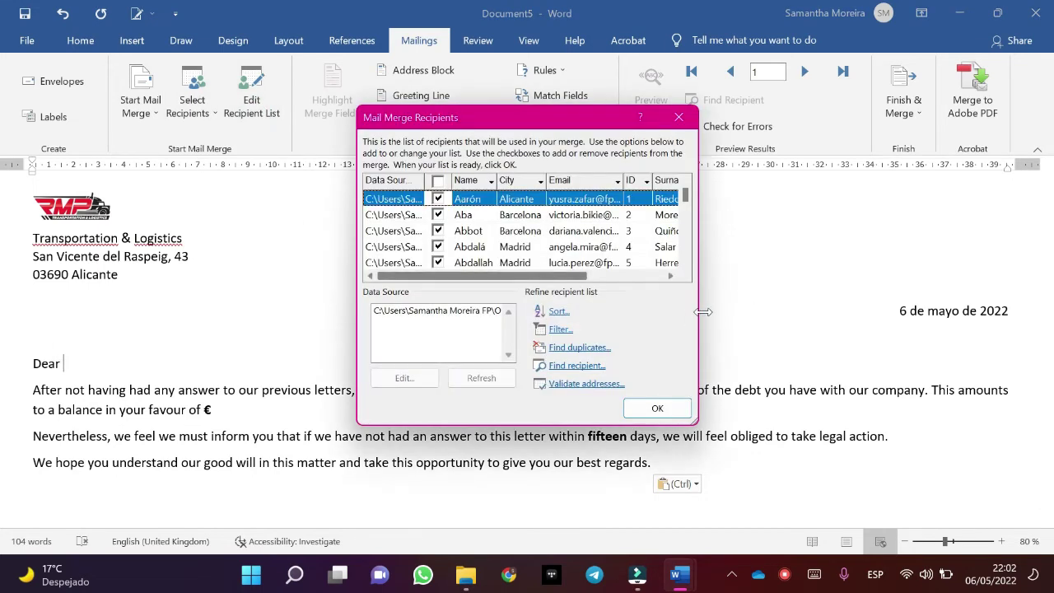
# Filter recipients to Debts greater than or equal to 1000, leaving three customers owing 35900,00.
pyautogui.moveTo(697, 317); pyautogui.dragTo(999, 278)
pyautogui.moveTo(494, 117); pyautogui.dragTo(320, 115)
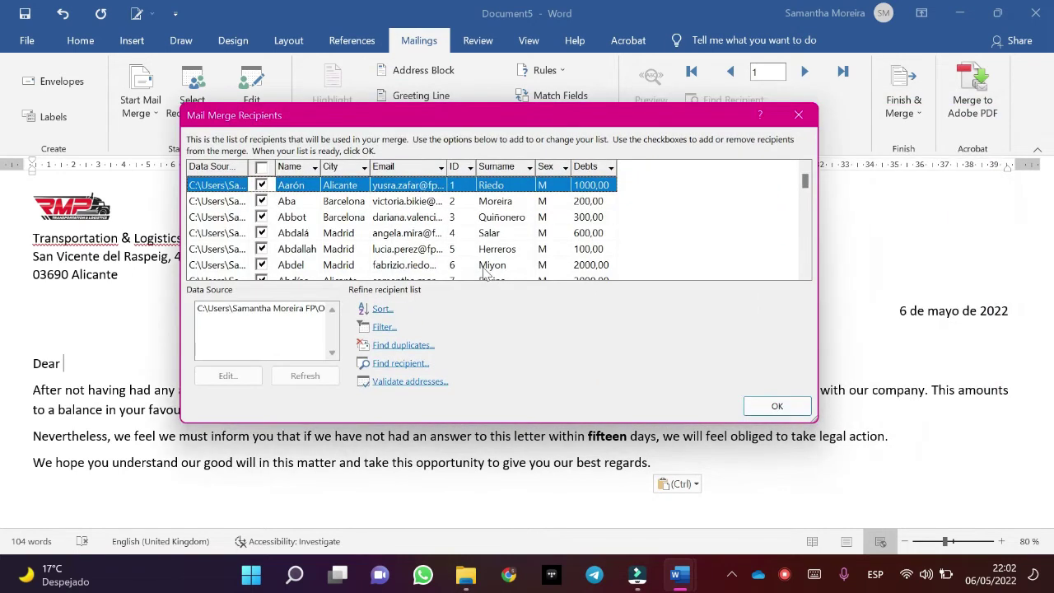
pyautogui.click(384, 327)
pyautogui.click(489, 180)
pyautogui.scroll(-1, 478, 230)
pyautogui.click(458, 244)
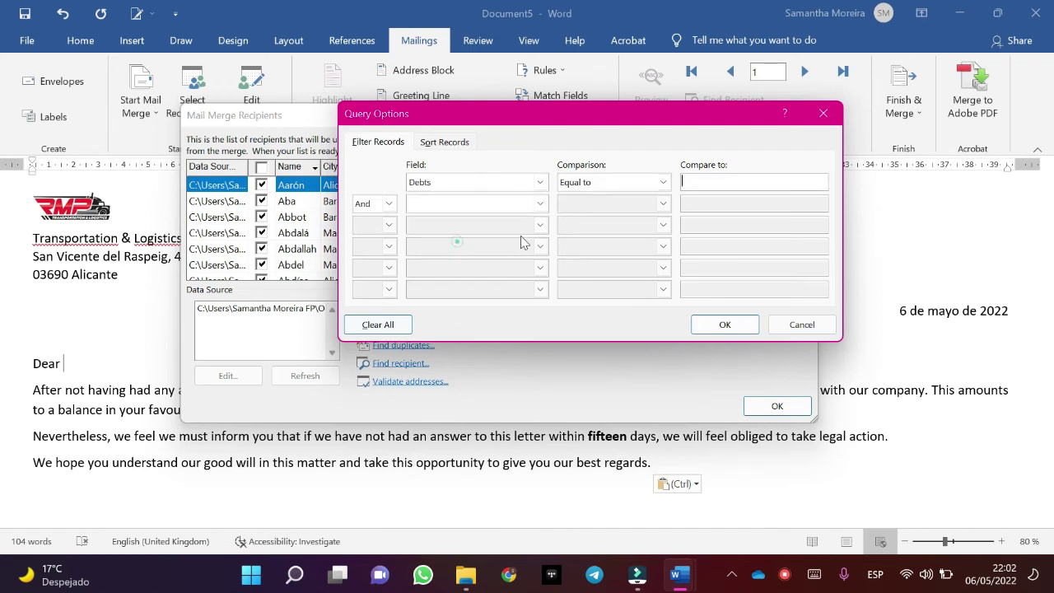
pyautogui.click(641, 181)
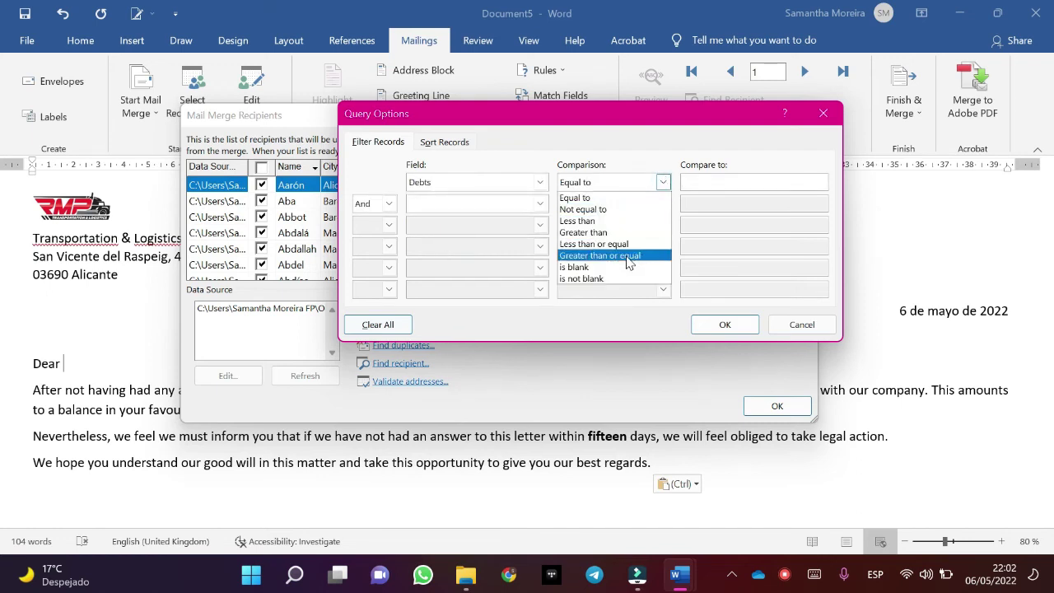
pyautogui.click(626, 256)
pyautogui.press('Tab')
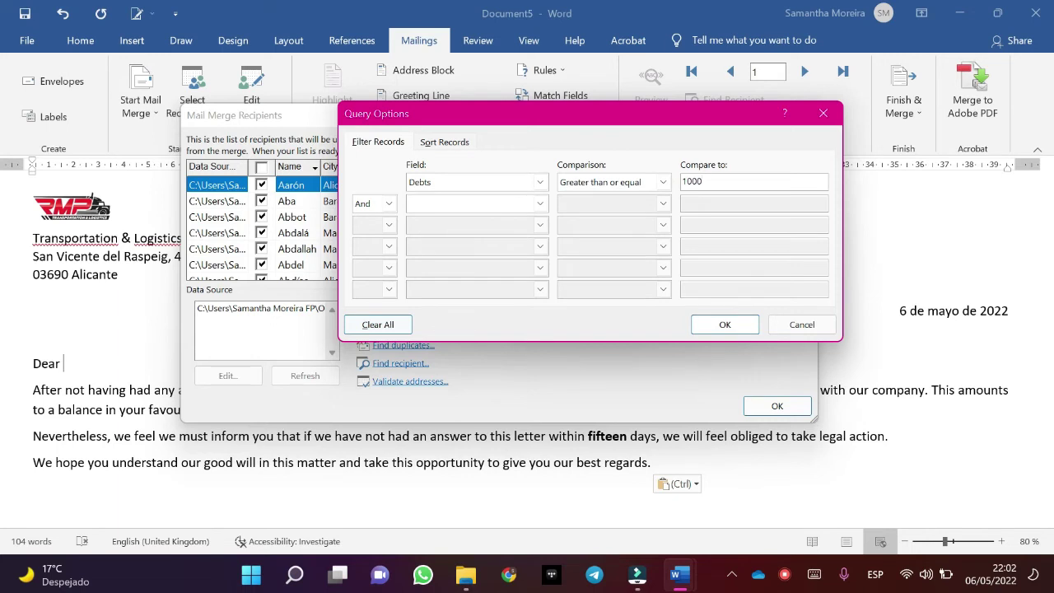
pyautogui.click(737, 324)
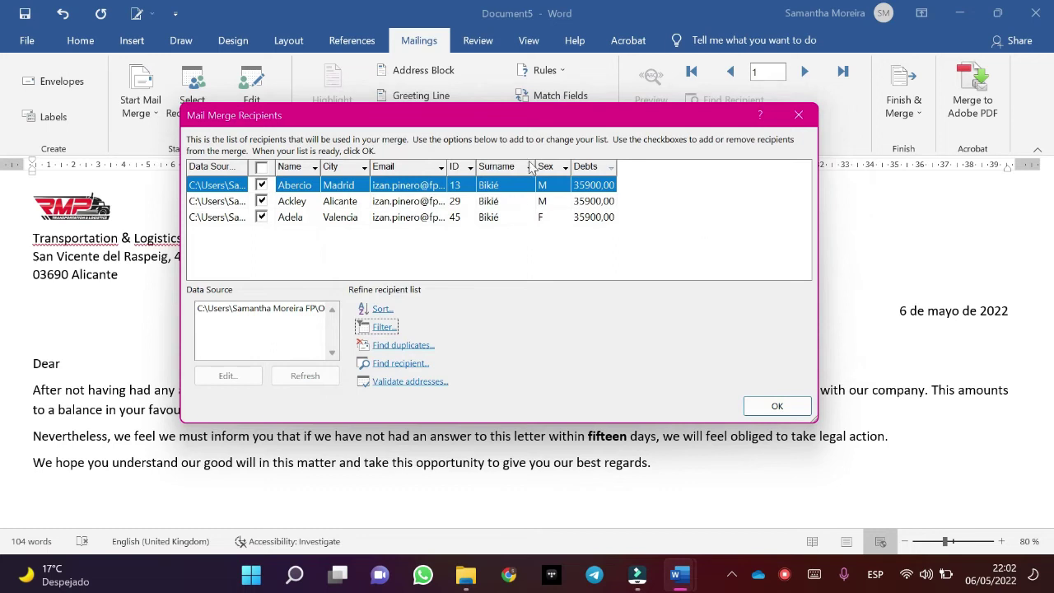
pyautogui.click(777, 406)
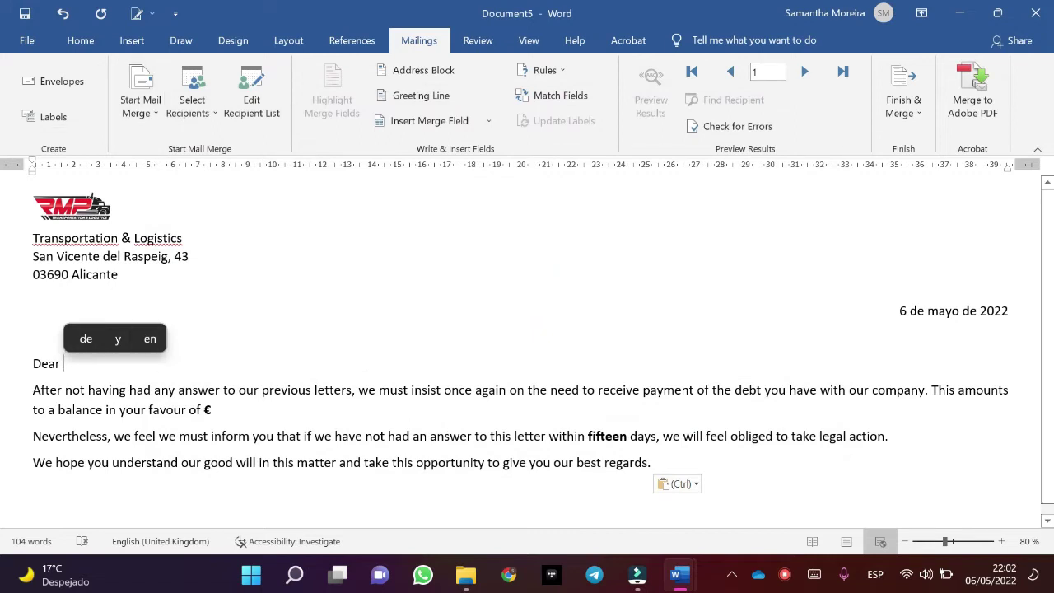
# Insert «Name» and «Surname» merge fields after Dear and make both bold.
pyautogui.click(488, 121)
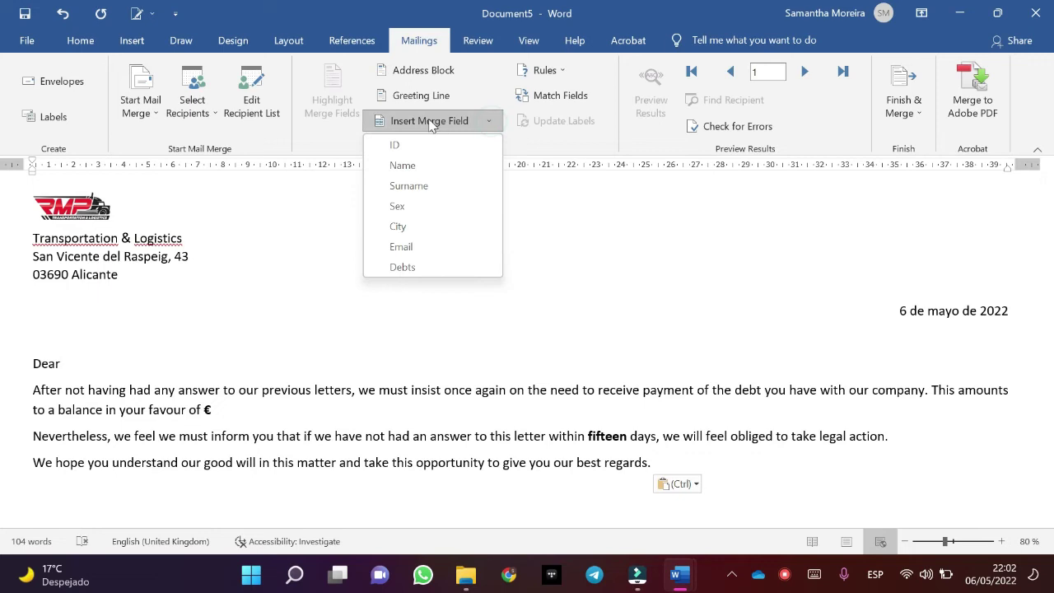
pyautogui.click(433, 165)
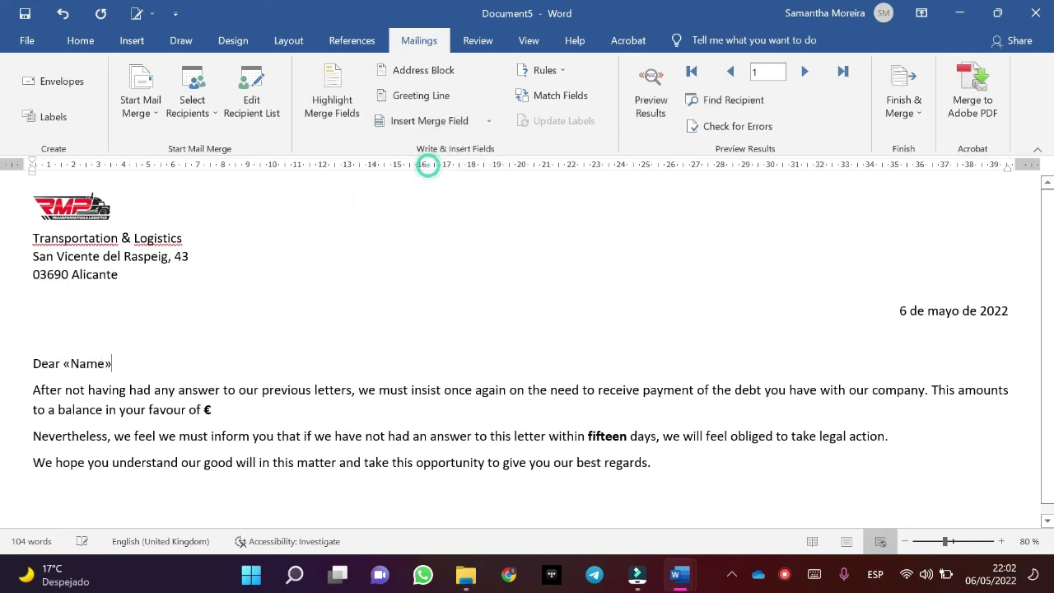
pyautogui.click(491, 119)
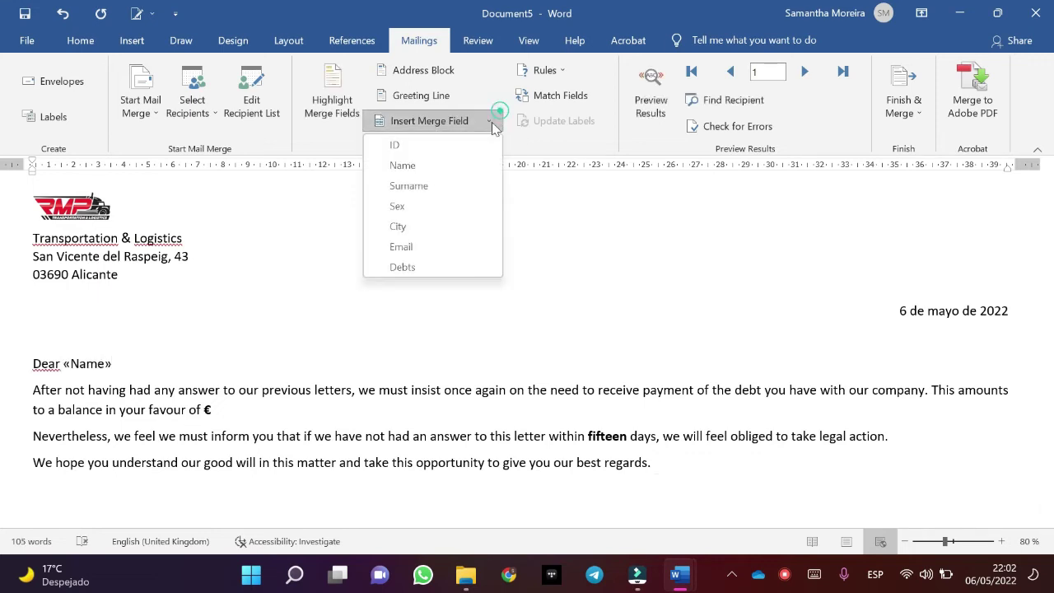
pyautogui.click(454, 188)
pyautogui.moveTo(64, 363); pyautogui.dragTo(181, 363)
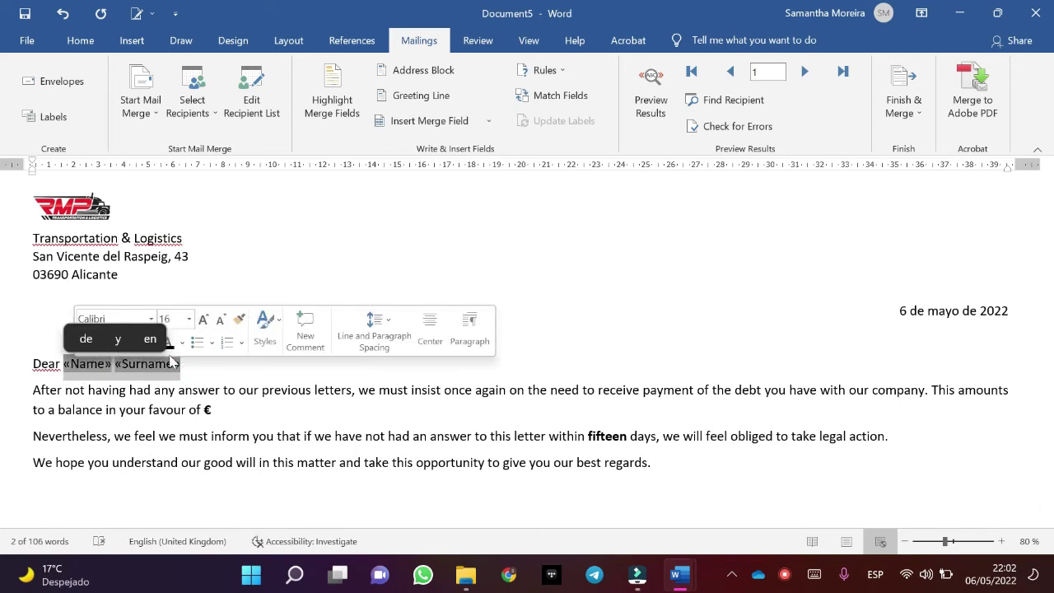
pyautogui.rightClick(96, 367)
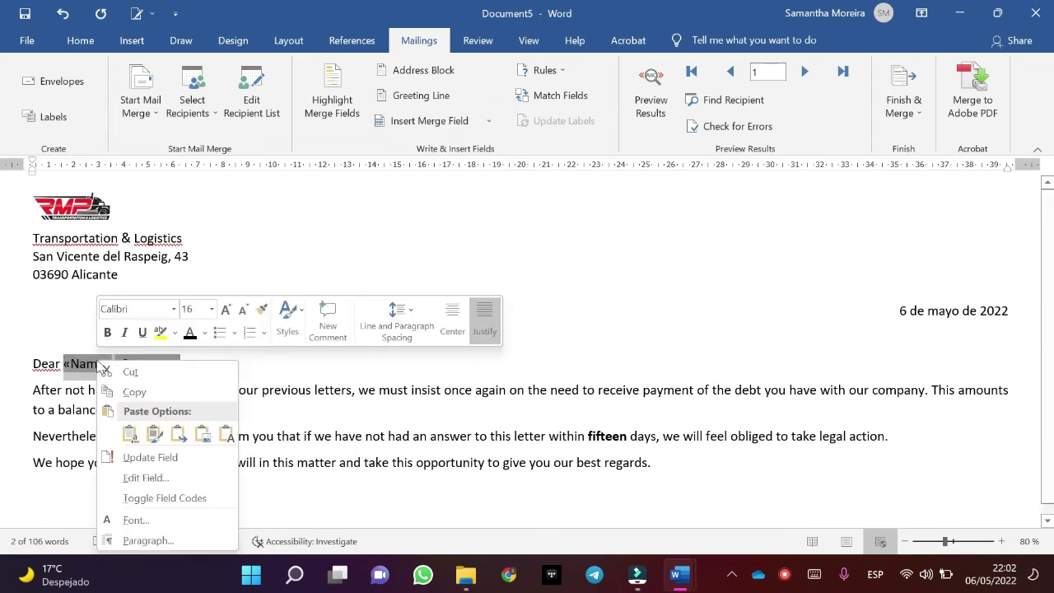
pyautogui.click(110, 333)
pyautogui.press('Right')
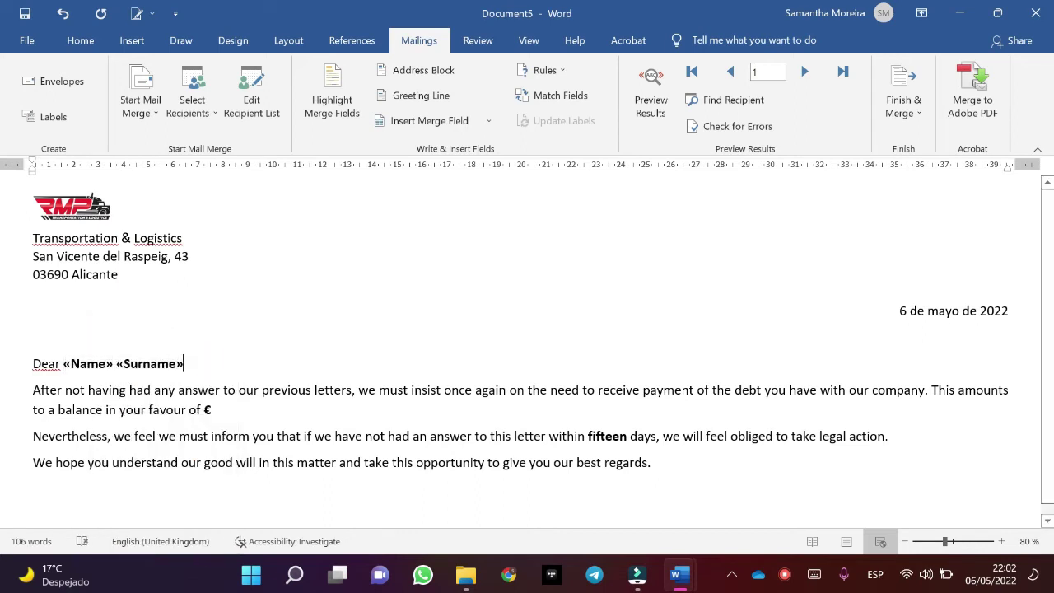
pyautogui.hotkey('shift', 'F10')
pyautogui.press('Escape')
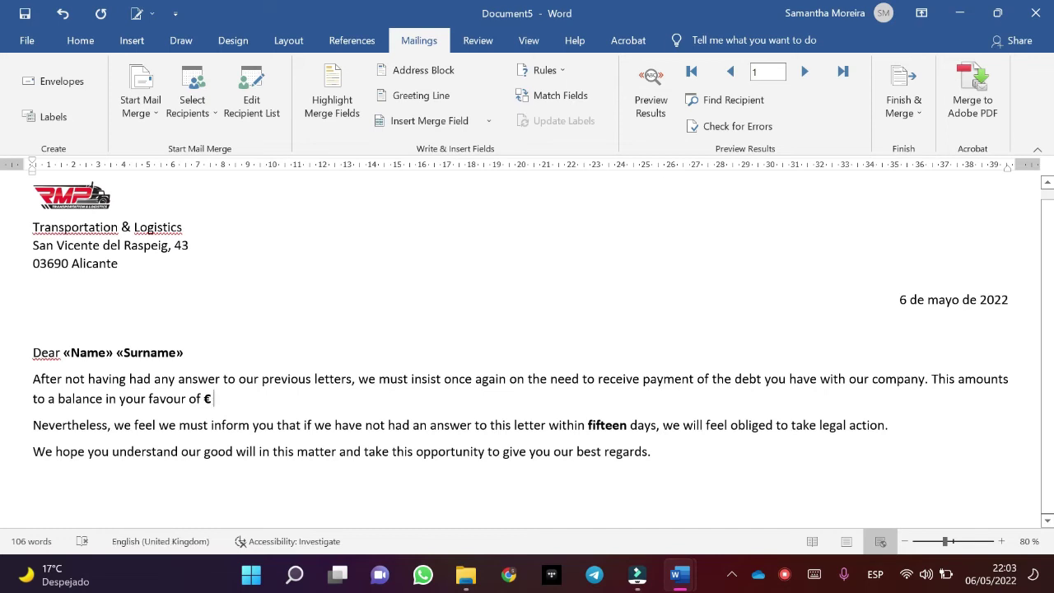
# Add a «Debts» field after the € sign and change 'previous letters' to 'previous email'.
pyautogui.click(489, 120)
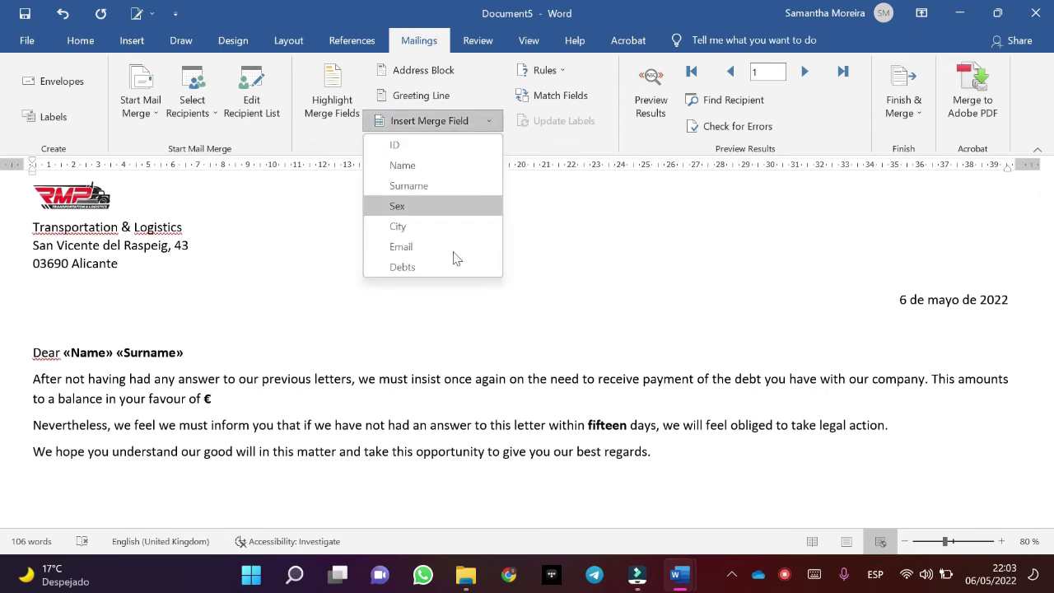
pyautogui.click(452, 267)
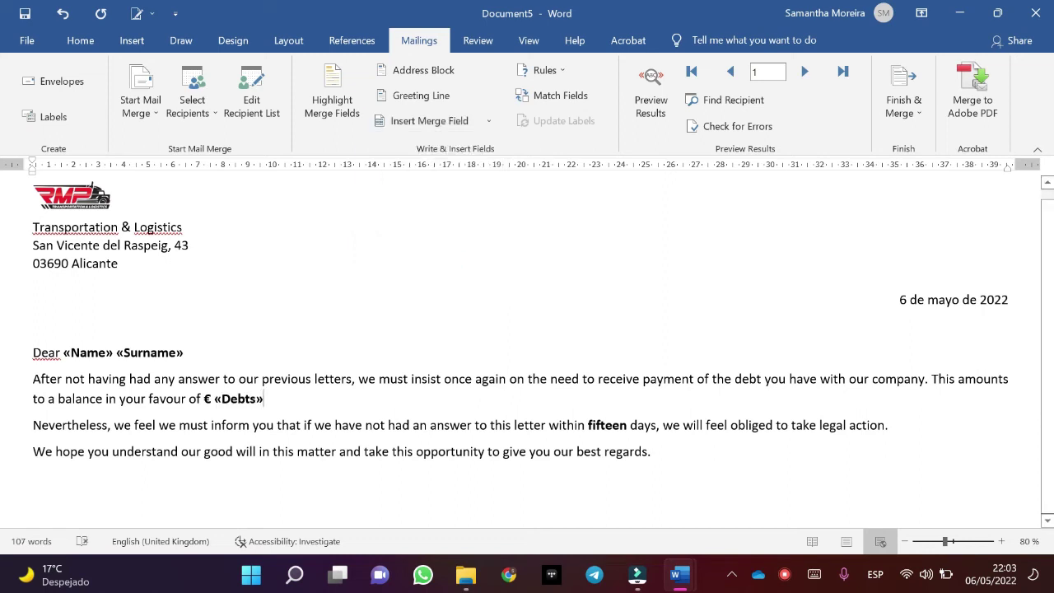
pyautogui.moveTo(674, 574)
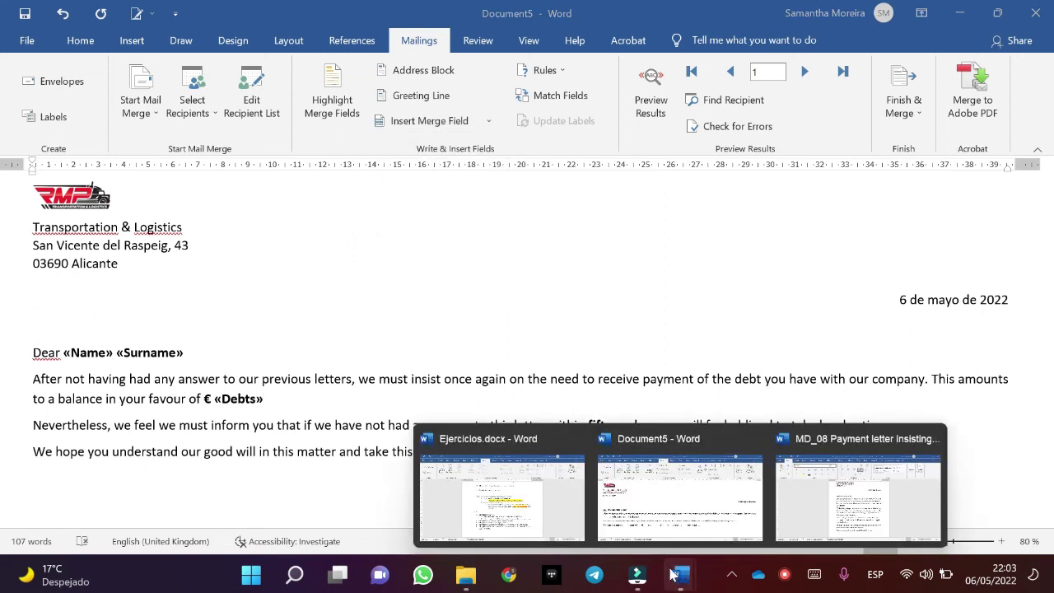
pyautogui.press('BackSpace')
pyautogui.press('BackSpace')
pyautogui.press('BackSpace')
pyautogui.press('BackSpace')
pyautogui.press('BackSpace')
pyautogui.press('BackSpace')
pyautogui.press('BackSpace')
pyautogui.write('email')
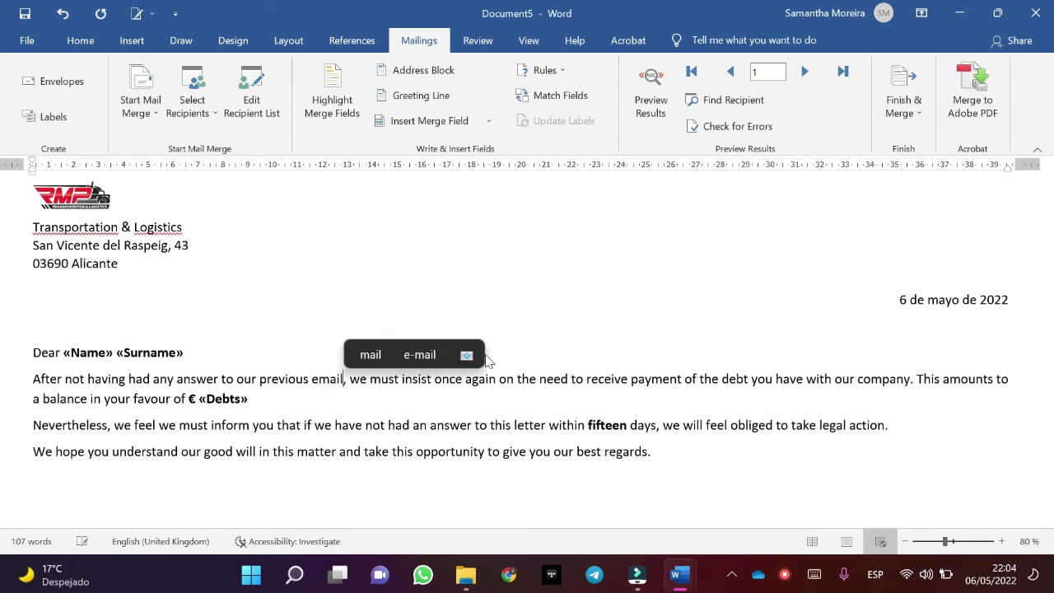
pyautogui.press('Down')
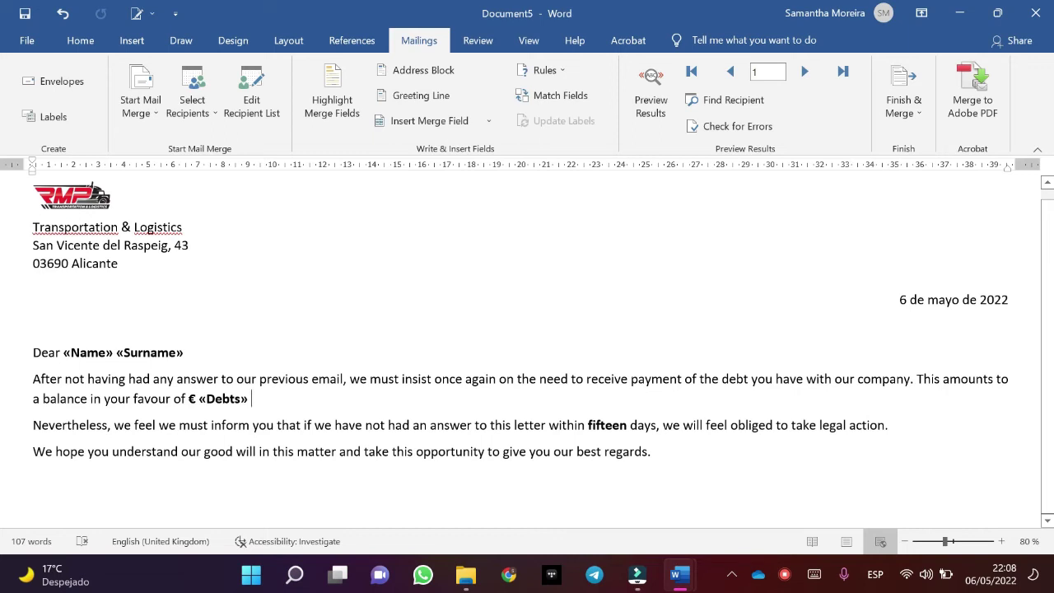
# Check the three DEBTS amounts in the MED_Clientes table, then minimise that document.
pyautogui.moveTo(694, 575)
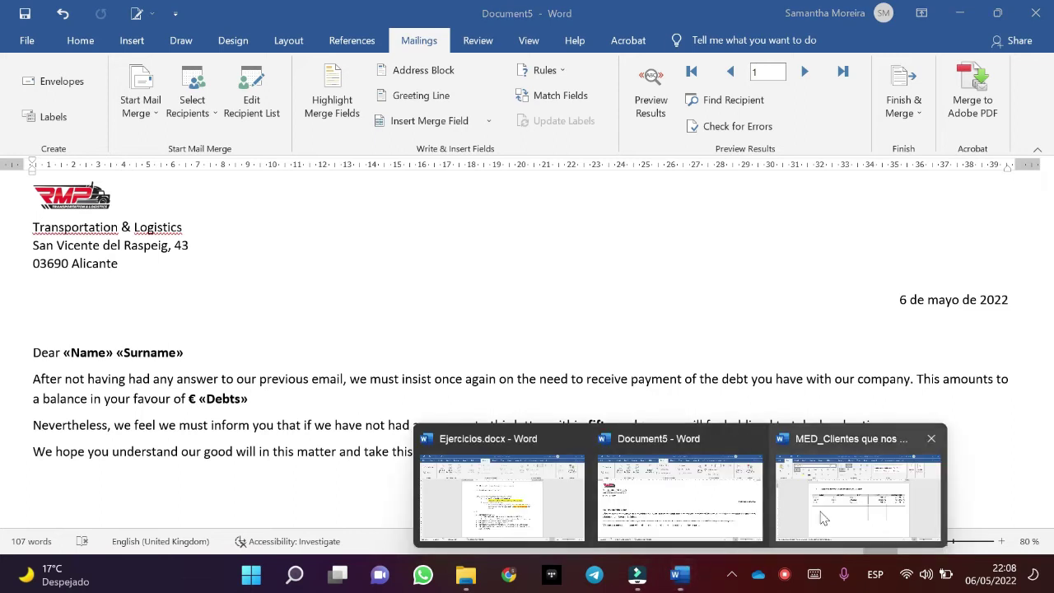
pyautogui.click(885, 511)
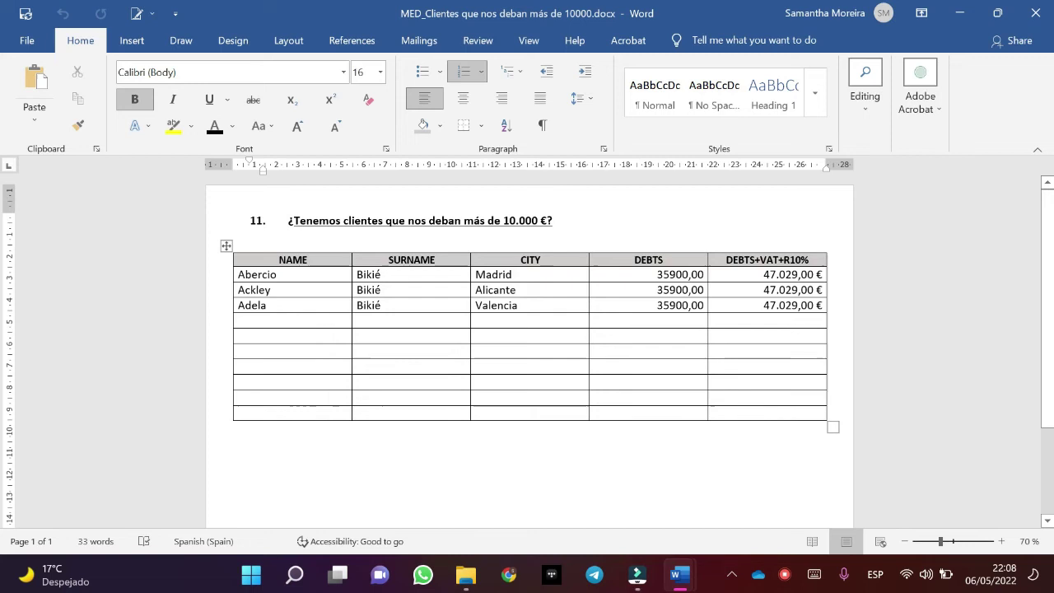
pyautogui.moveTo(688, 305); pyautogui.dragTo(683, 269)
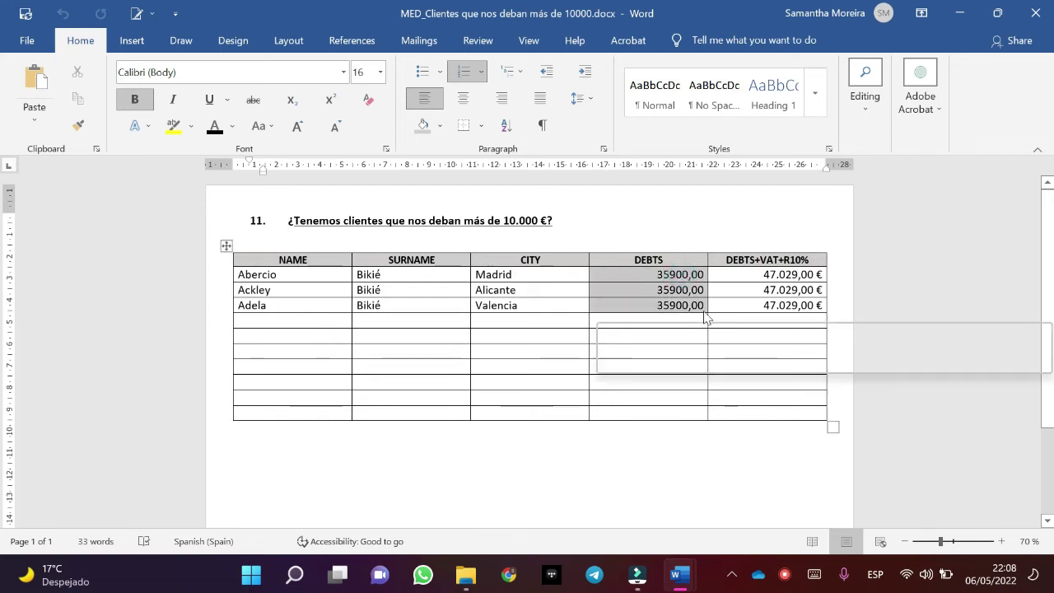
pyautogui.click(714, 447)
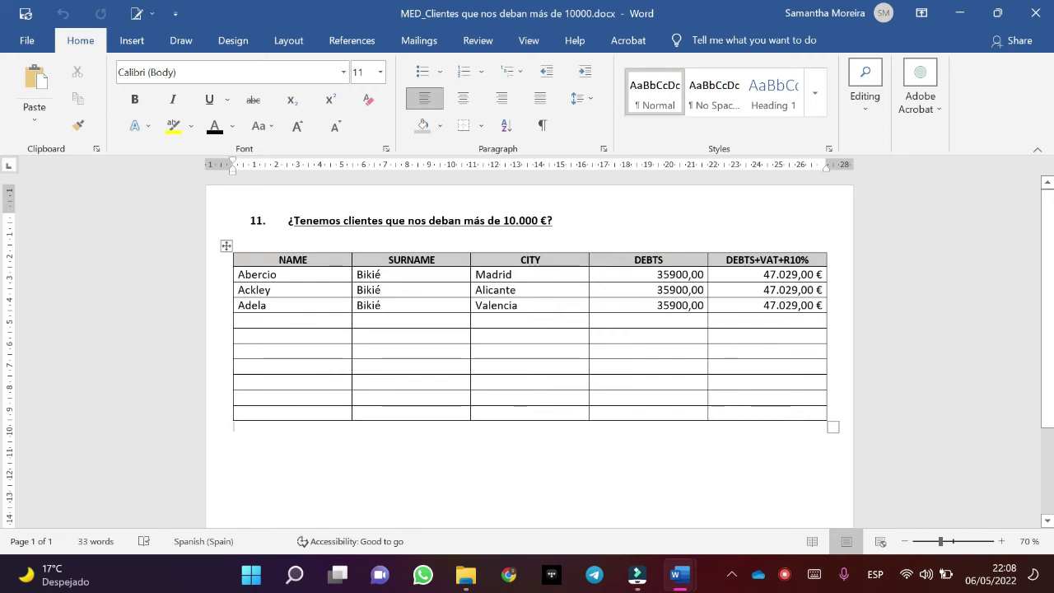
pyautogui.click(972, 8)
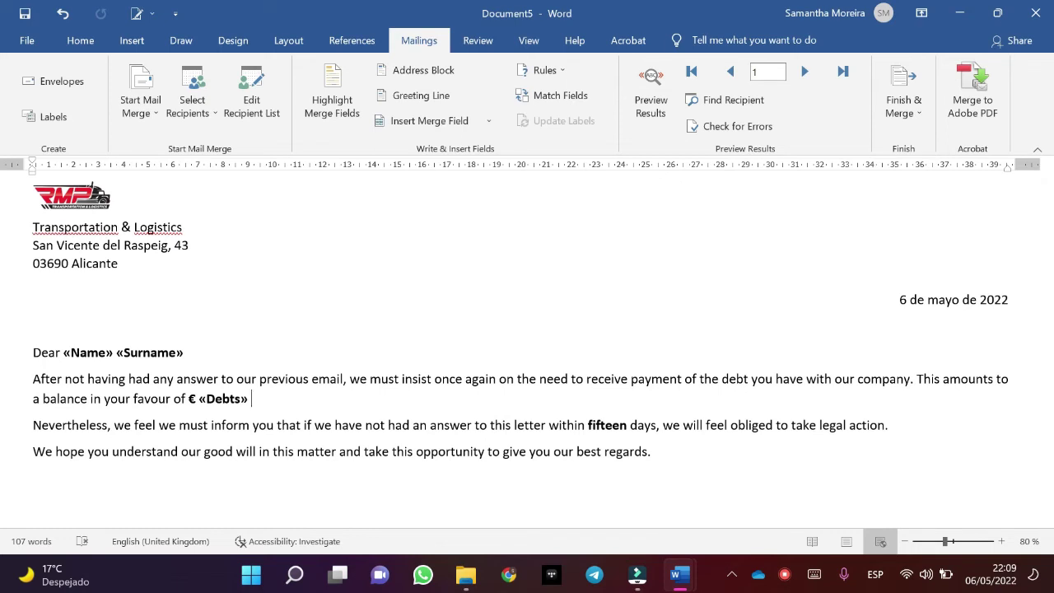
# Insert 'their debt without VAT is' before the € «Debts» balance.
pyautogui.write('T')
pyautogui.press('BackSpace')
pyautogui.press('capslock')
pyautogui.click(189, 399)
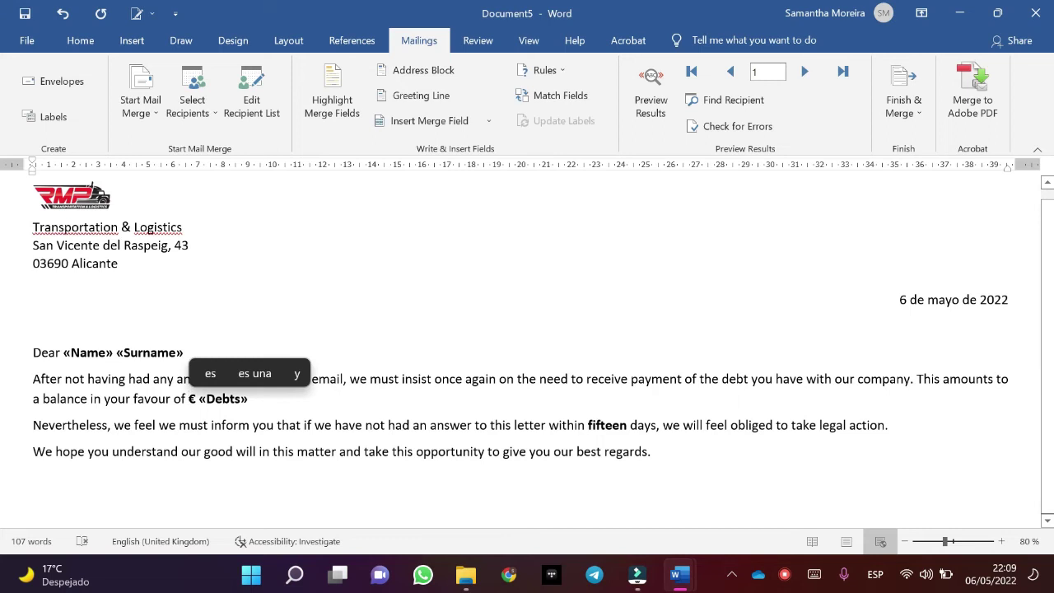
pyautogui.write('their ')
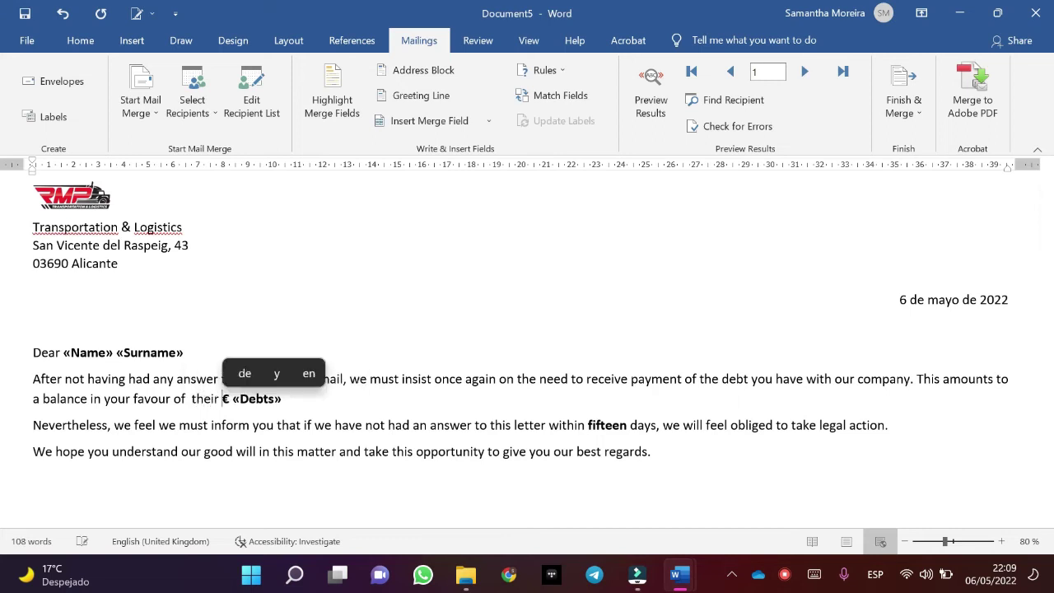
pyautogui.write('db')
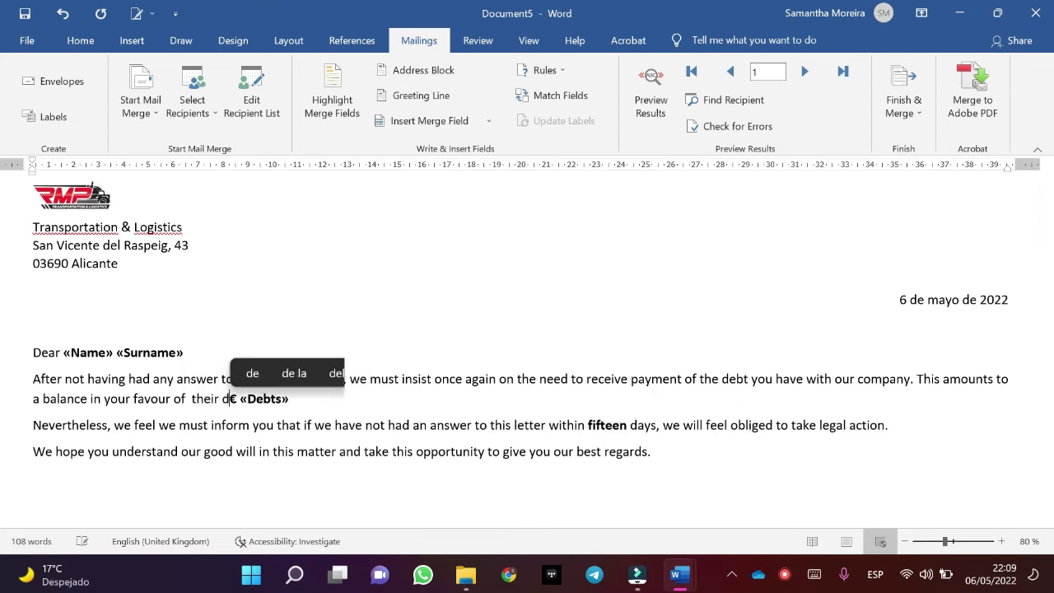
pyautogui.press('BackSpace')
pyautogui.write('eb')
pyautogui.write('t wit')
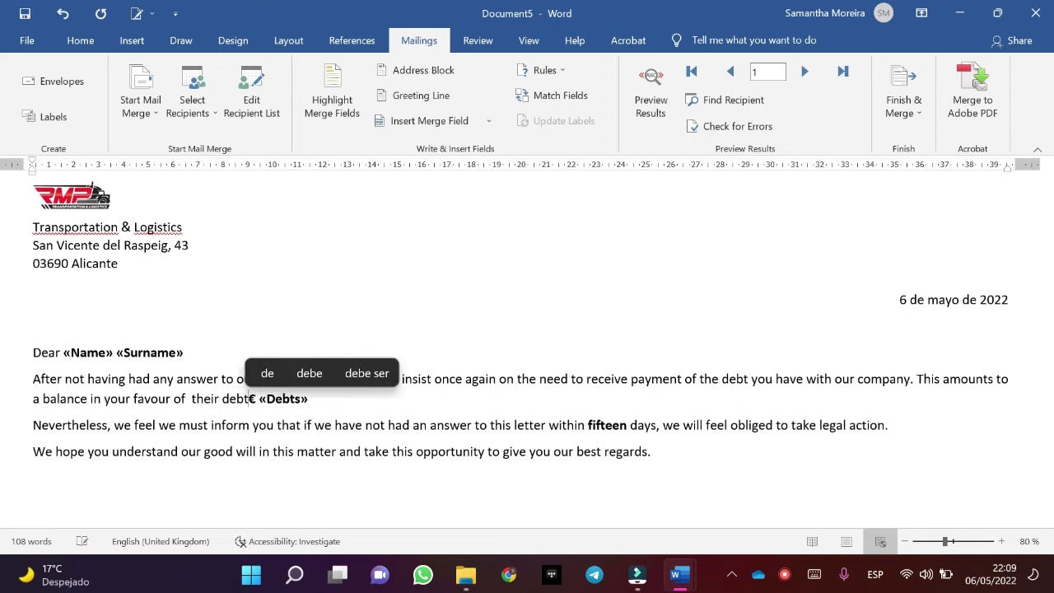
pyautogui.write('hout')
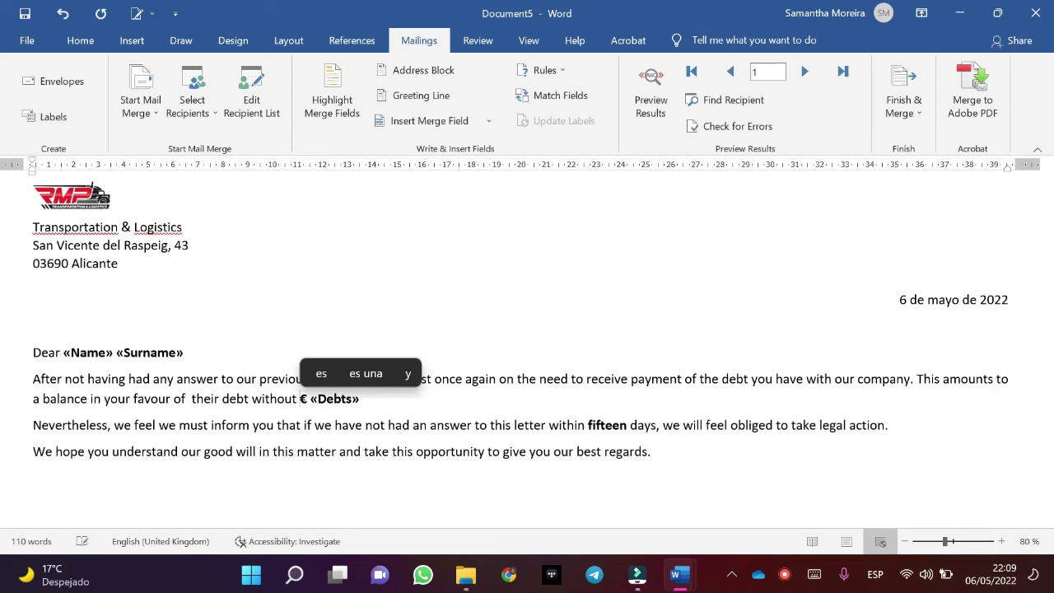
pyautogui.press('capslock')
pyautogui.write('VAT')
pyautogui.press('capslock')
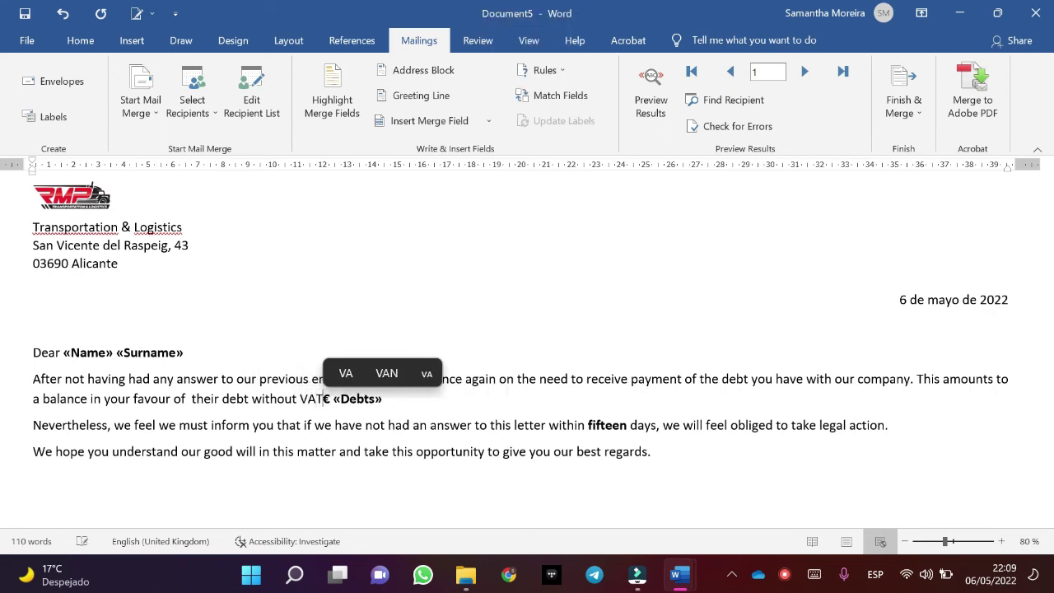
pyautogui.press('capslock')
pyautogui.write('is')
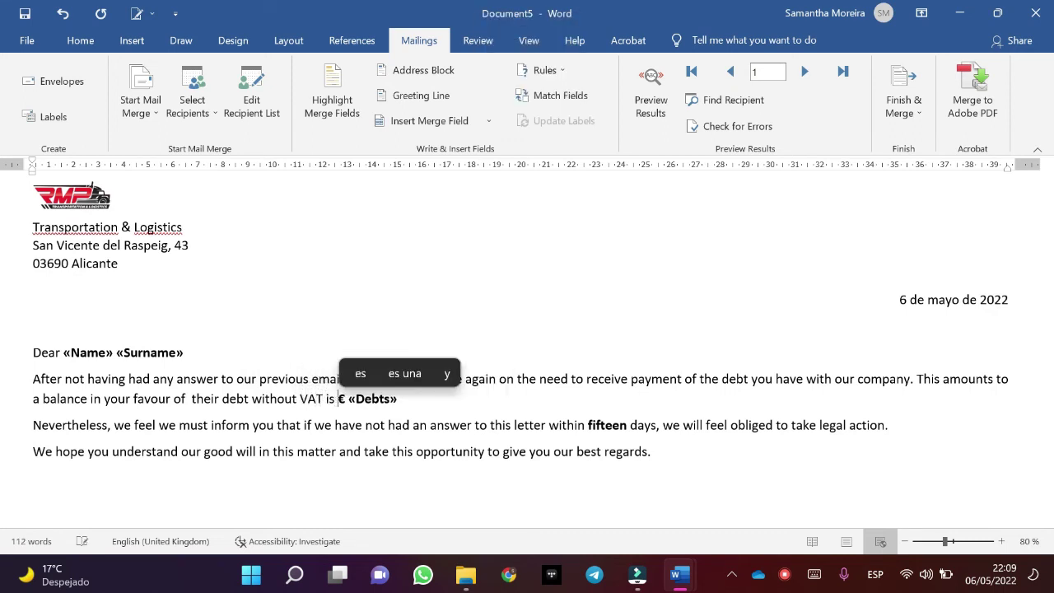
pyautogui.click(401, 398)
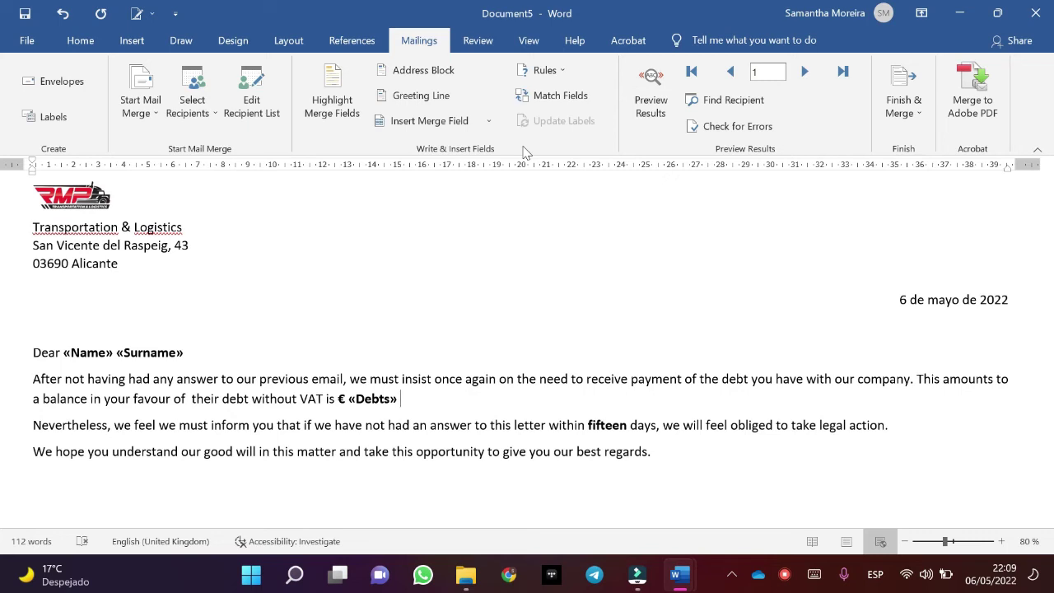
pyautogui.click(561, 75)
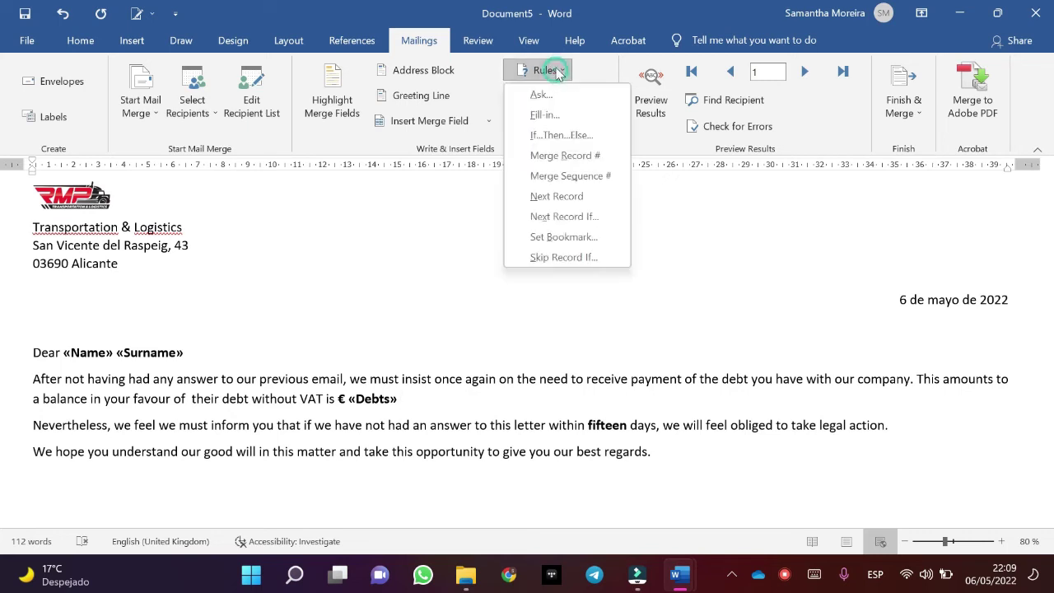
# Start an If…Then…Else rule testing whether Debts is equal to 35900.
pyautogui.click(576, 137)
pyautogui.click(404, 212)
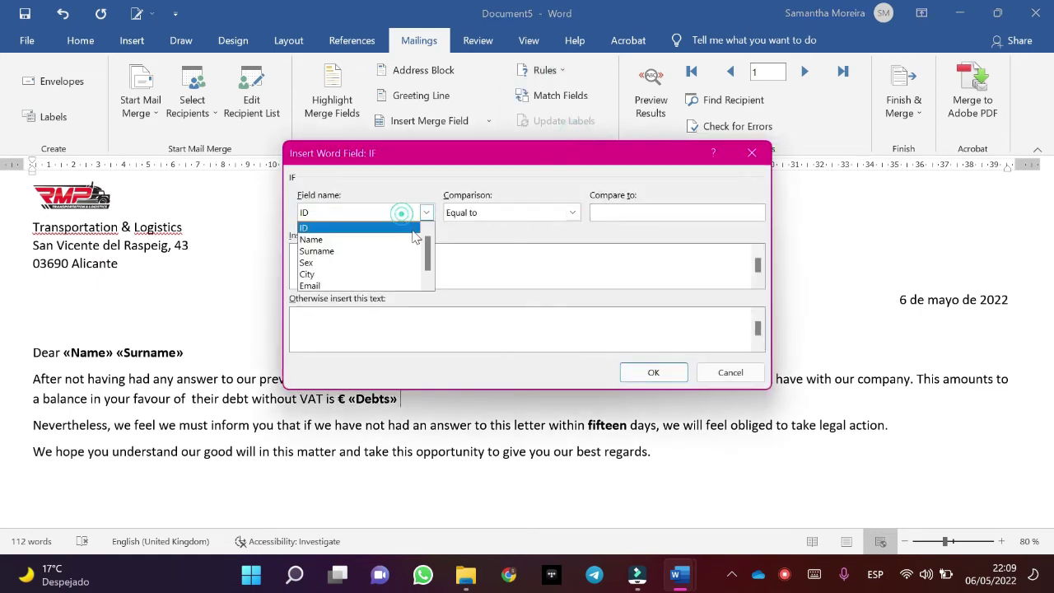
pyautogui.click(387, 285)
pyautogui.click(502, 215)
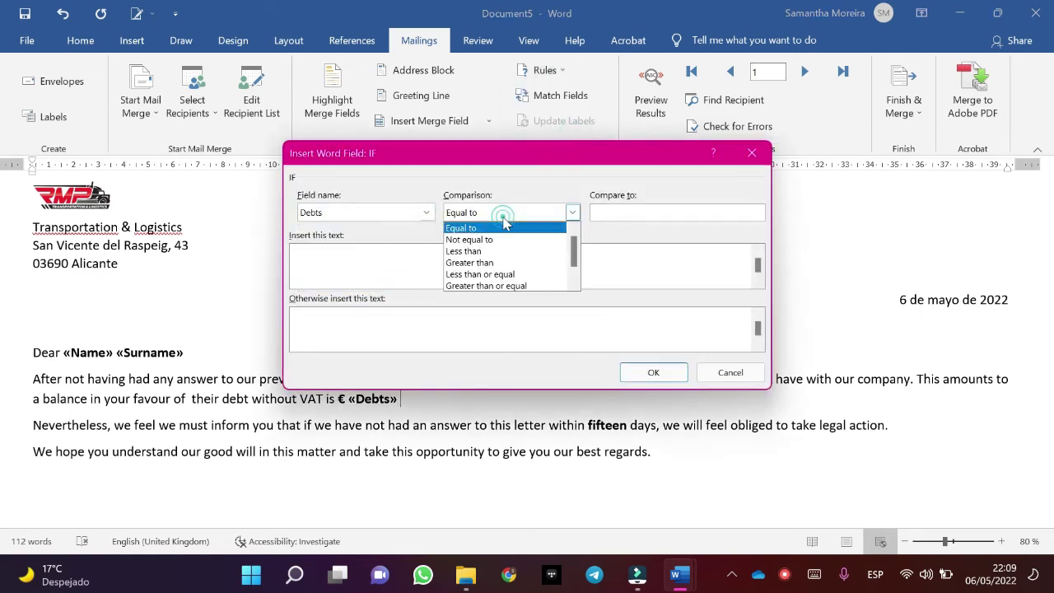
pyautogui.click(504, 226)
pyautogui.moveTo(678, 575)
pyautogui.moveTo(803, 507)
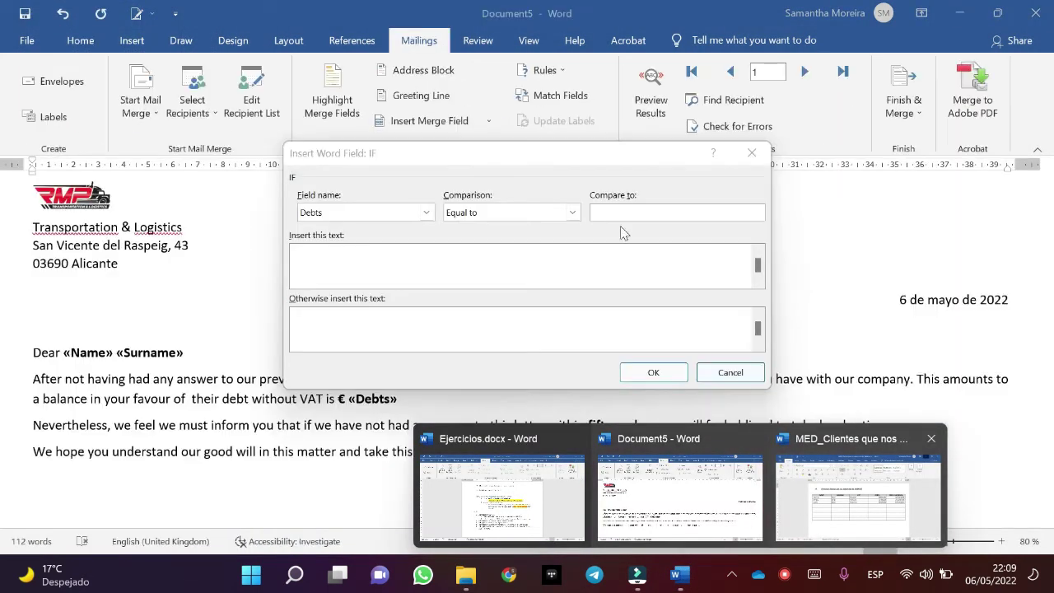
pyautogui.click(634, 213)
pyautogui.write('35900')
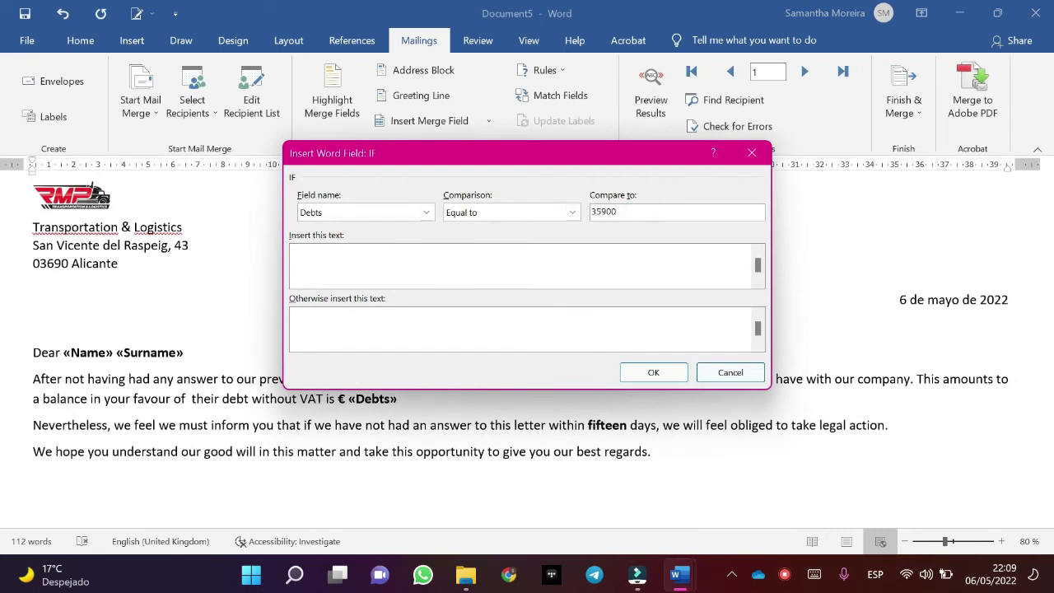
pyautogui.click(510, 262)
# Enter true-case text: debt with 21% VAT and 10% non-payment surcharge is 47.029,00 €.
pyautogui.press('capslock')
pyautogui.write('T')
pyautogui.press('capslock')
pyautogui.write('heir deb')
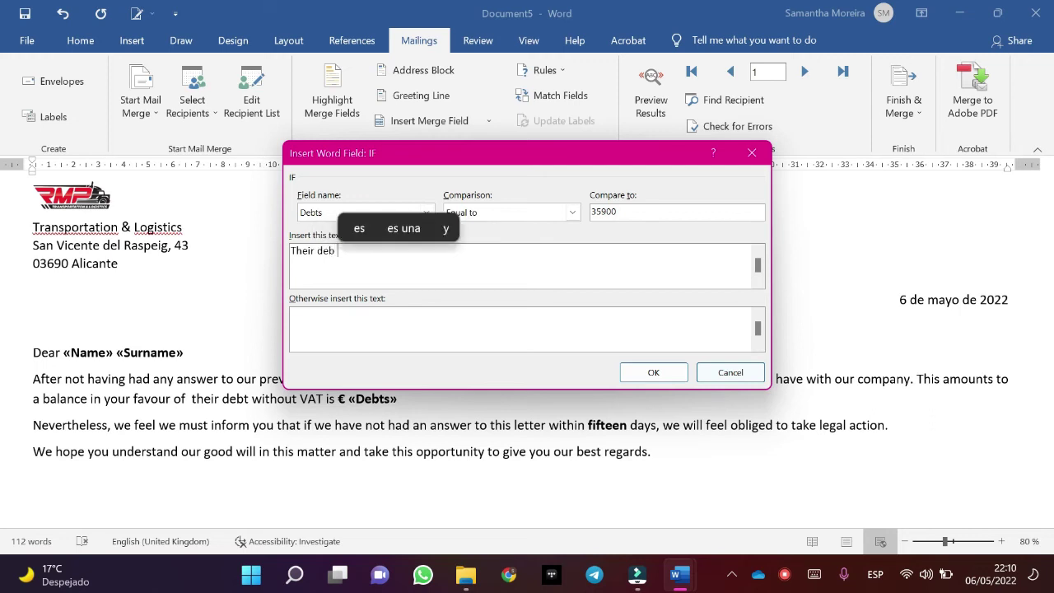
pyautogui.write(' wit')
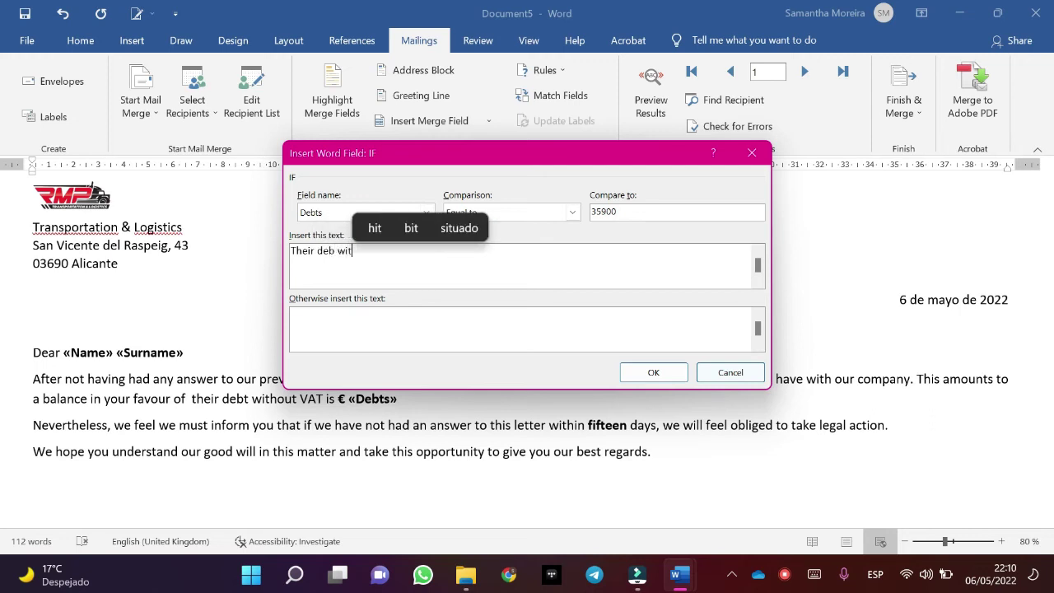
pyautogui.write('h')
pyautogui.press('capslock')
pyautogui.write('VAT')
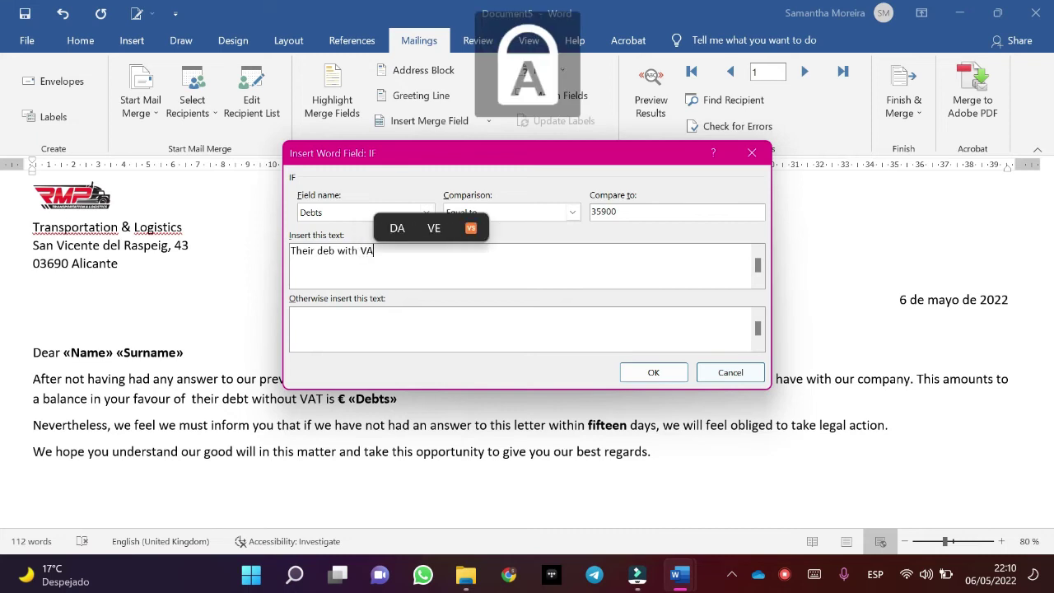
pyautogui.press('capslock')
pyautogui.write('at ')
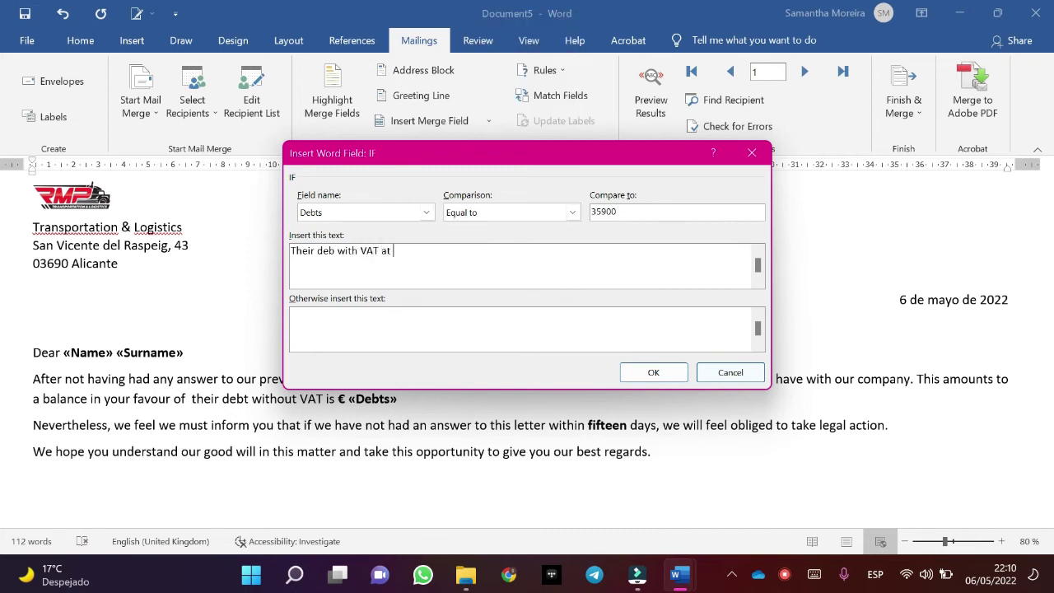
pyautogui.write('21% and a ')
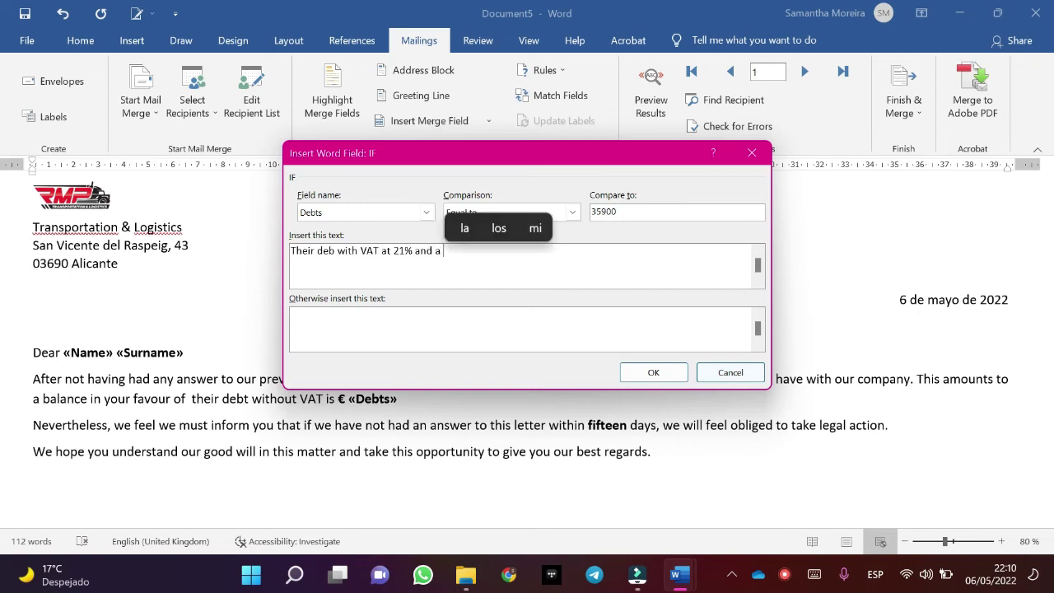
pyautogui.write('10% s')
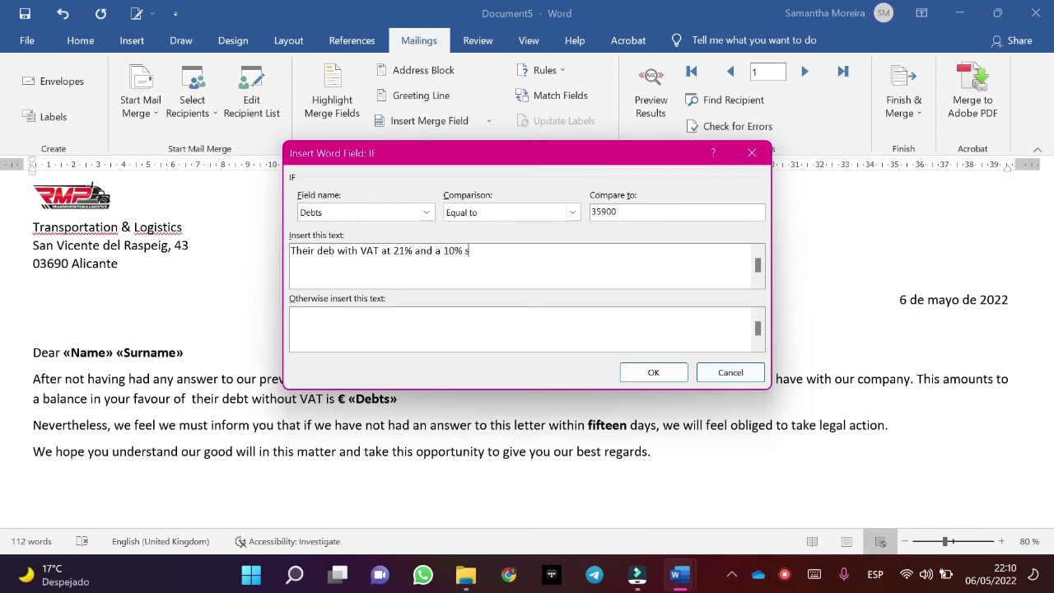
pyautogui.write('urchar')
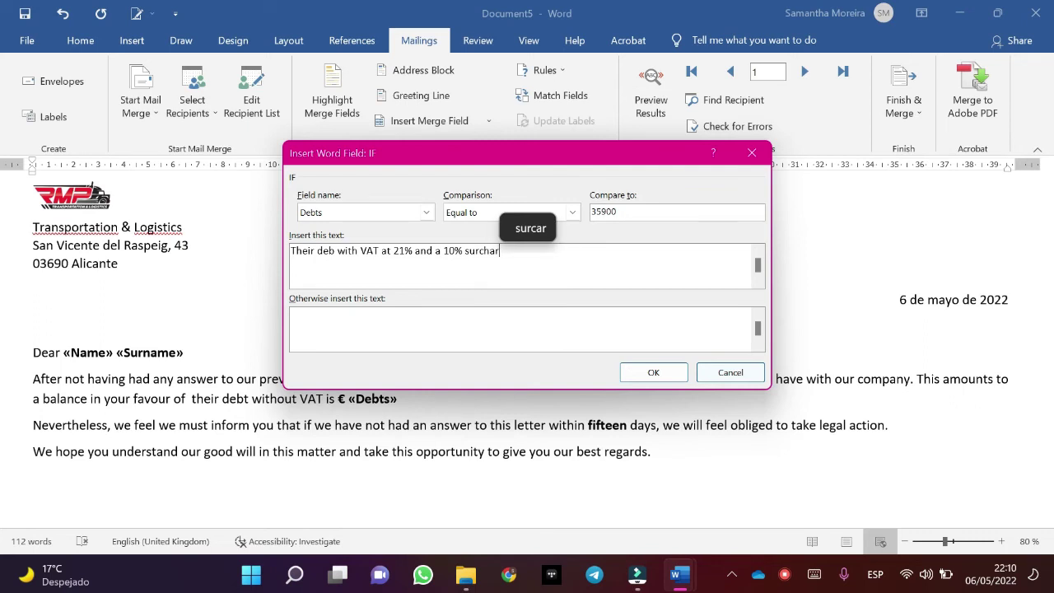
pyautogui.write('ge for non')
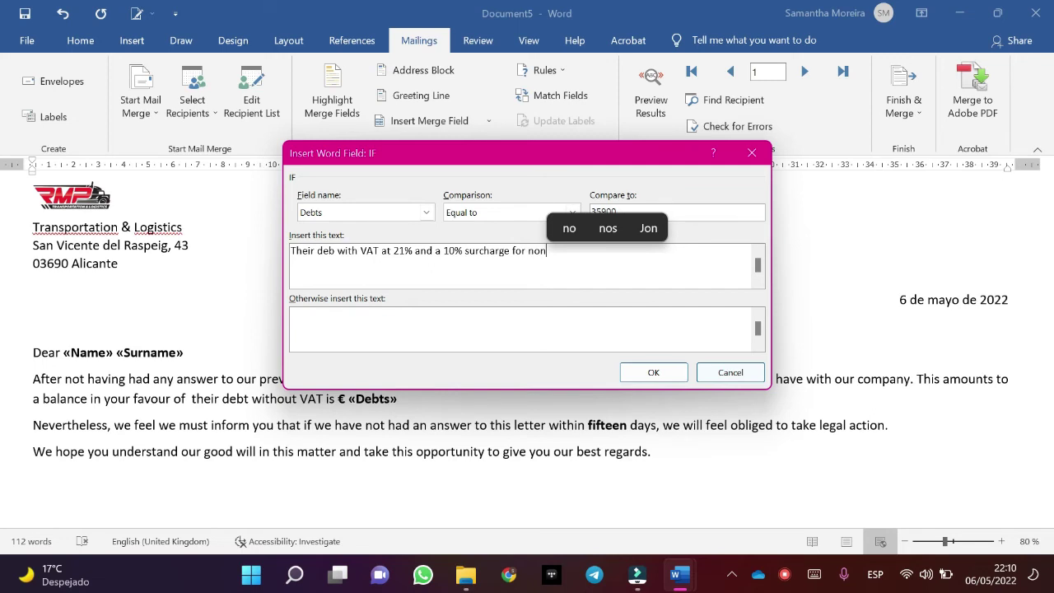
pyautogui.write('-pa')
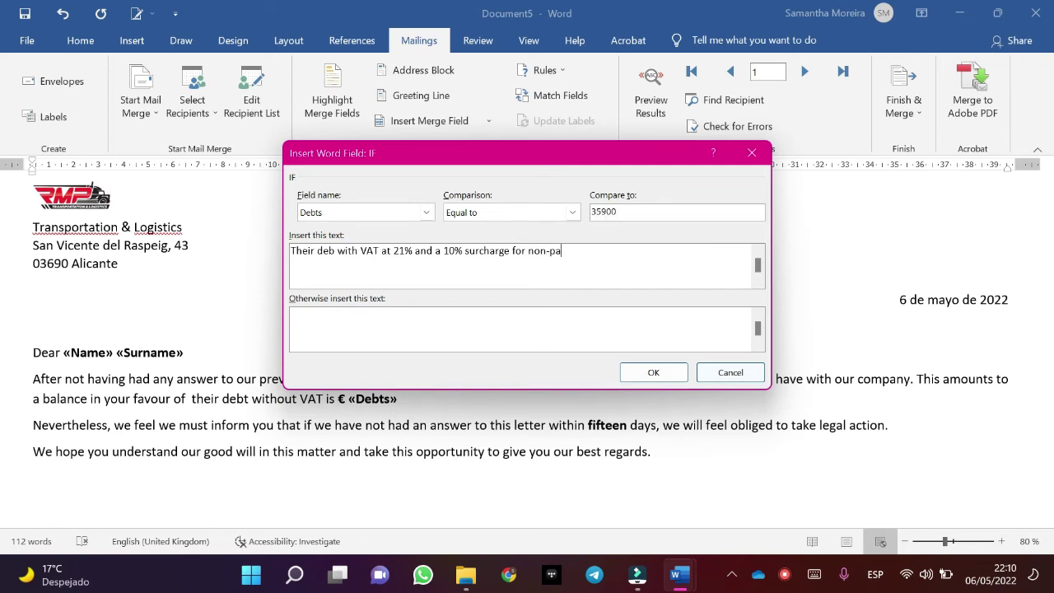
pyautogui.write('yment es ')
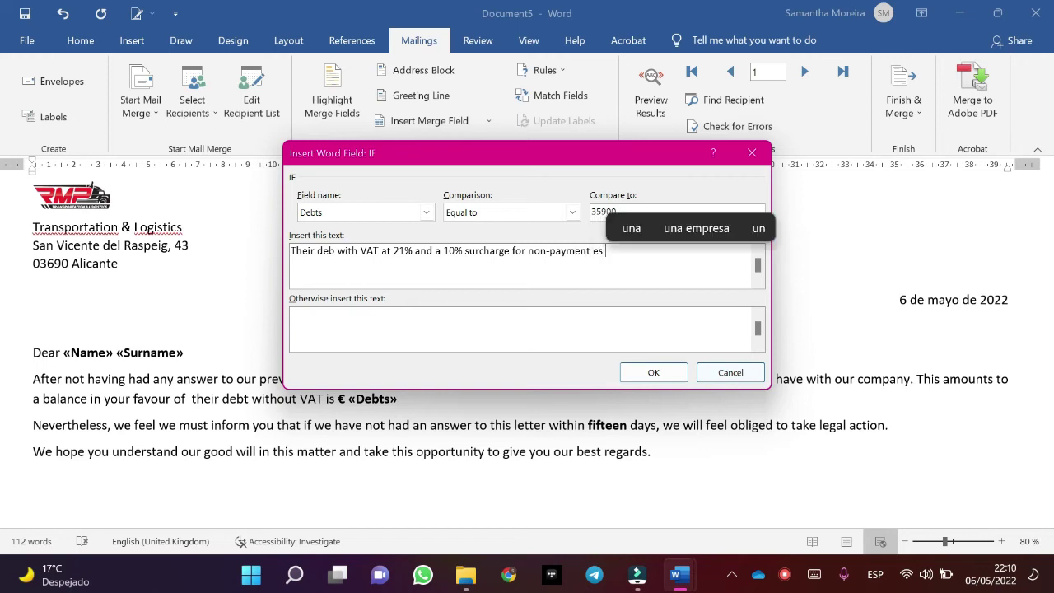
pyautogui.write('47.')
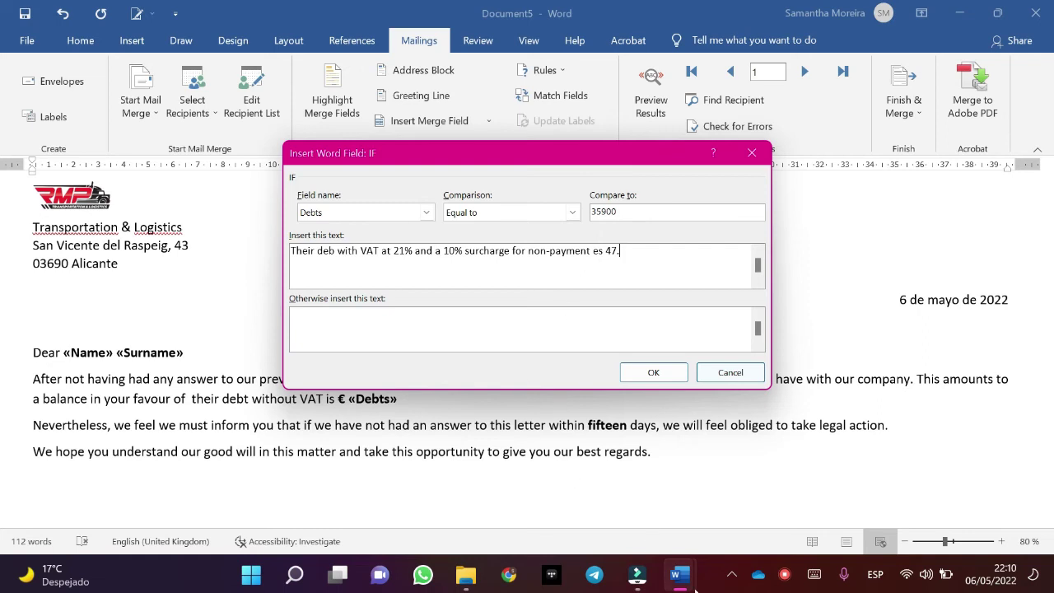
pyautogui.moveTo(679, 574)
pyautogui.moveTo(826, 534)
pyautogui.write('2')
pyautogui.write('9,00 €')
pyautogui.press('Tab')
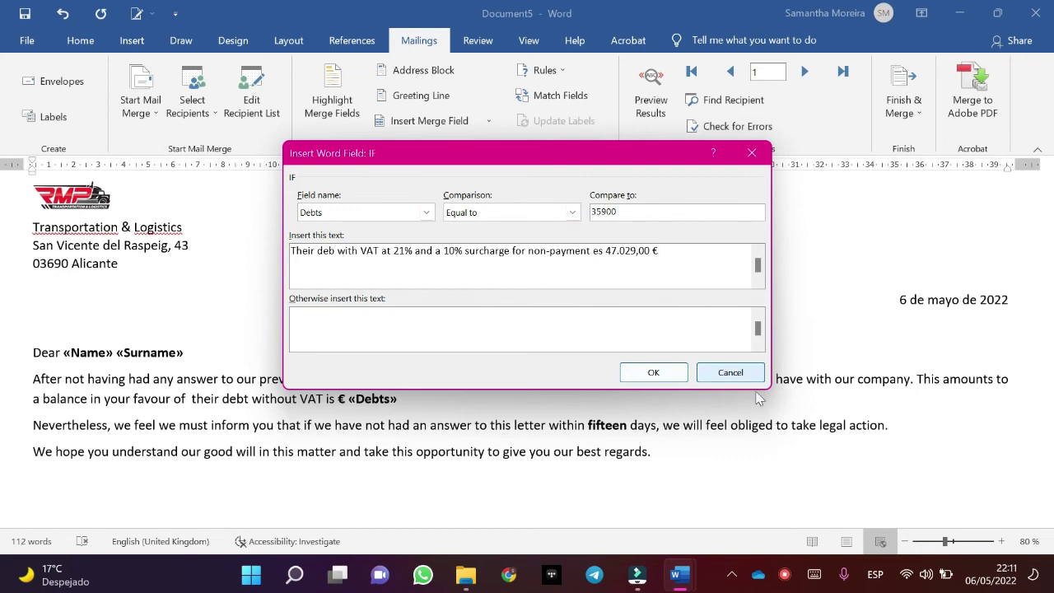
pyautogui.click(653, 373)
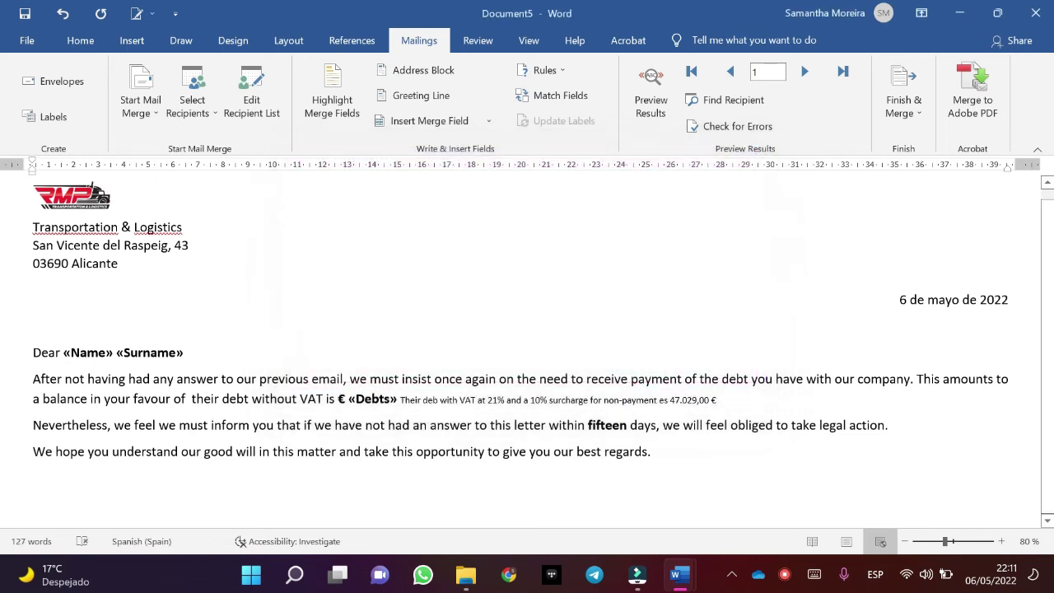
# Format-paint the VAT sentence to match the body text and add a full stop after «Debts».
pyautogui.moveTo(400, 400); pyautogui.dragTo(716, 400)
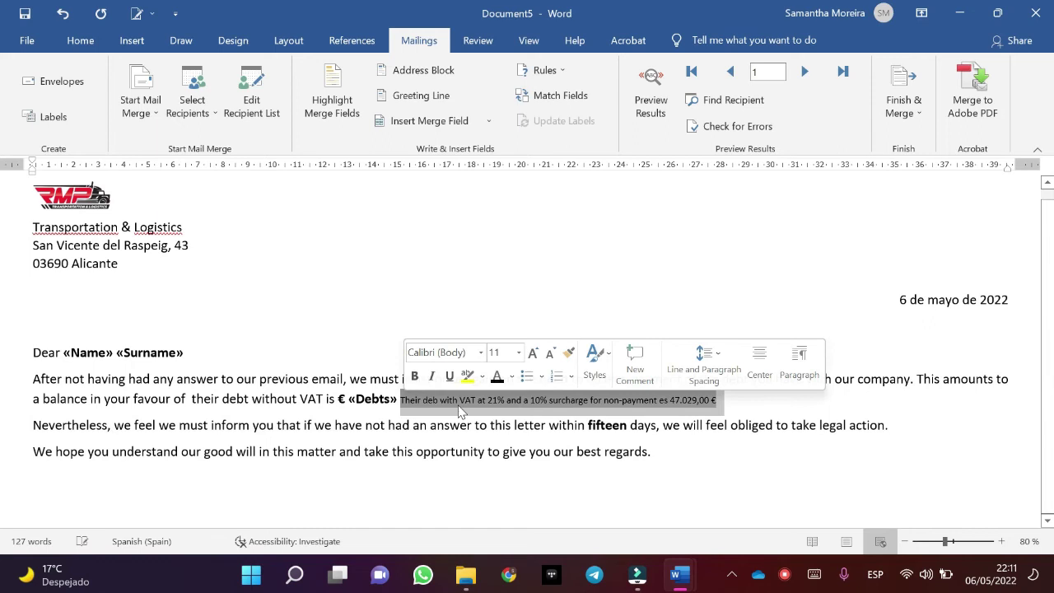
pyautogui.moveTo(513, 425); pyautogui.dragTo(416, 434)
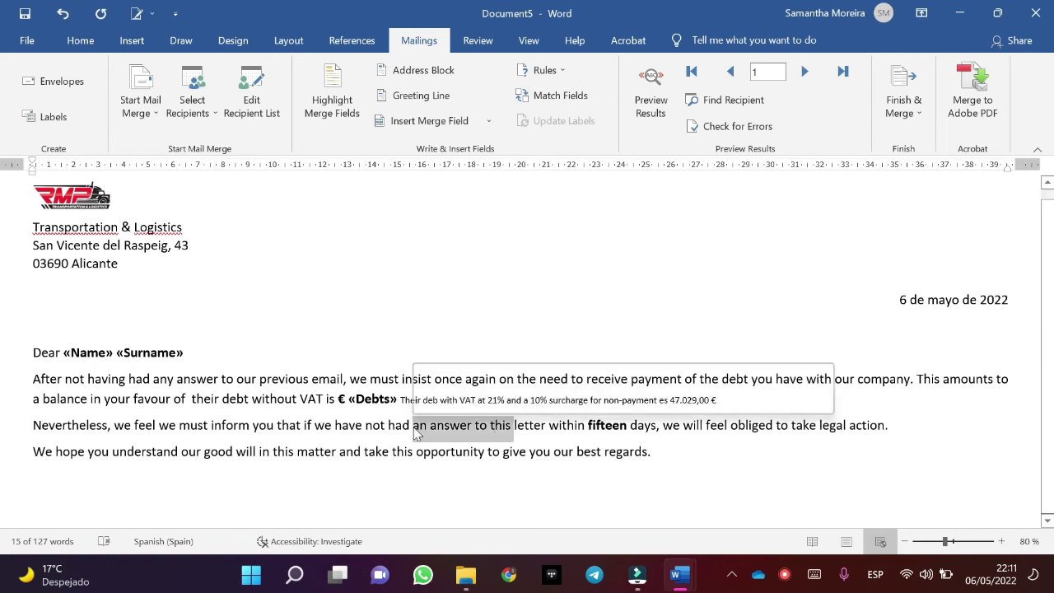
pyautogui.click(80, 40)
pyautogui.click(78, 125)
pyautogui.moveTo(716, 400); pyautogui.dragTo(400, 396)
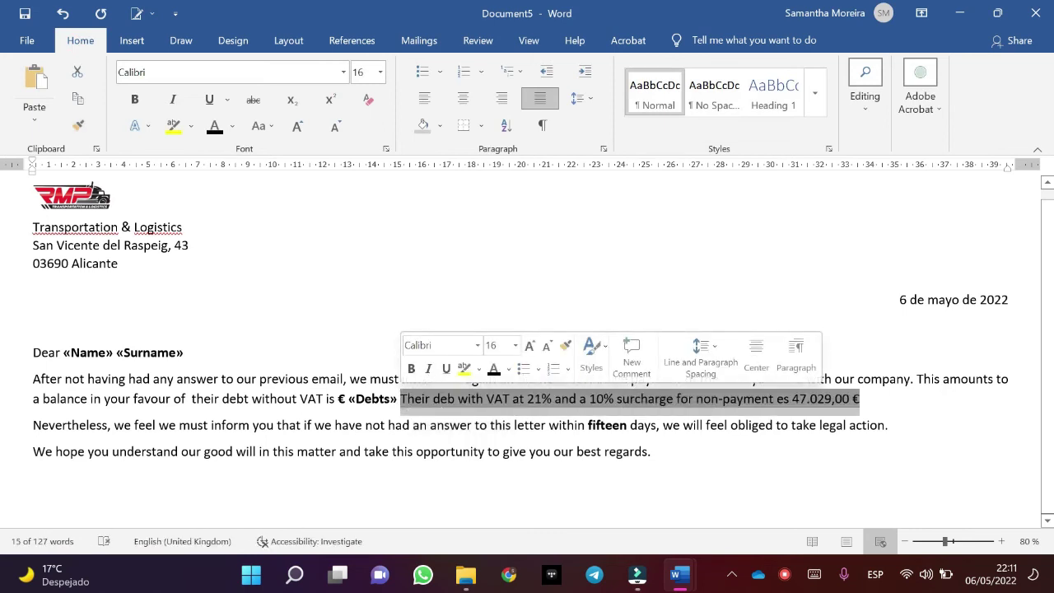
pyautogui.click(398, 399)
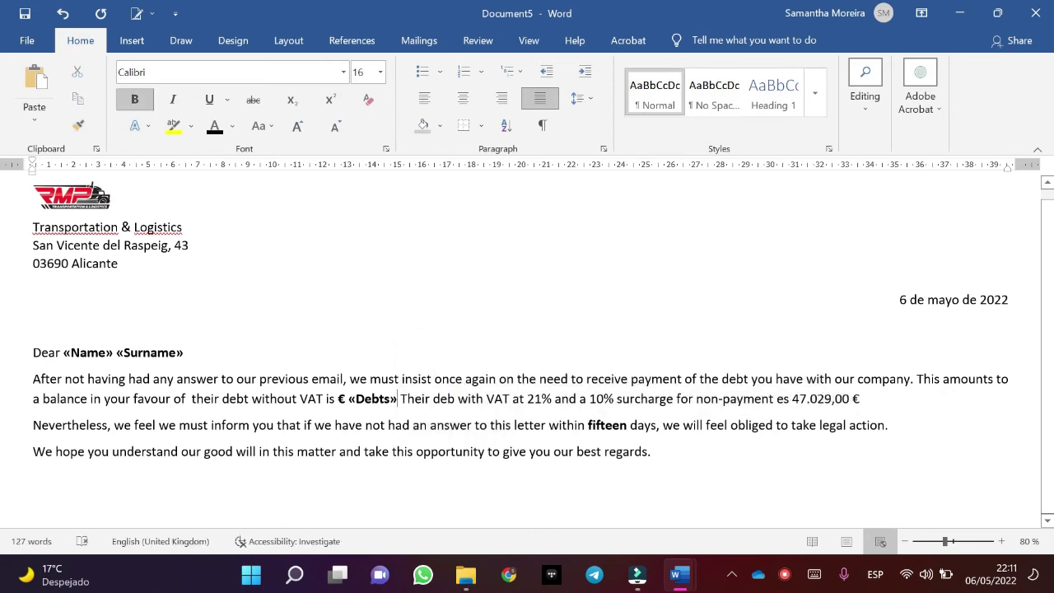
pyautogui.write('.')
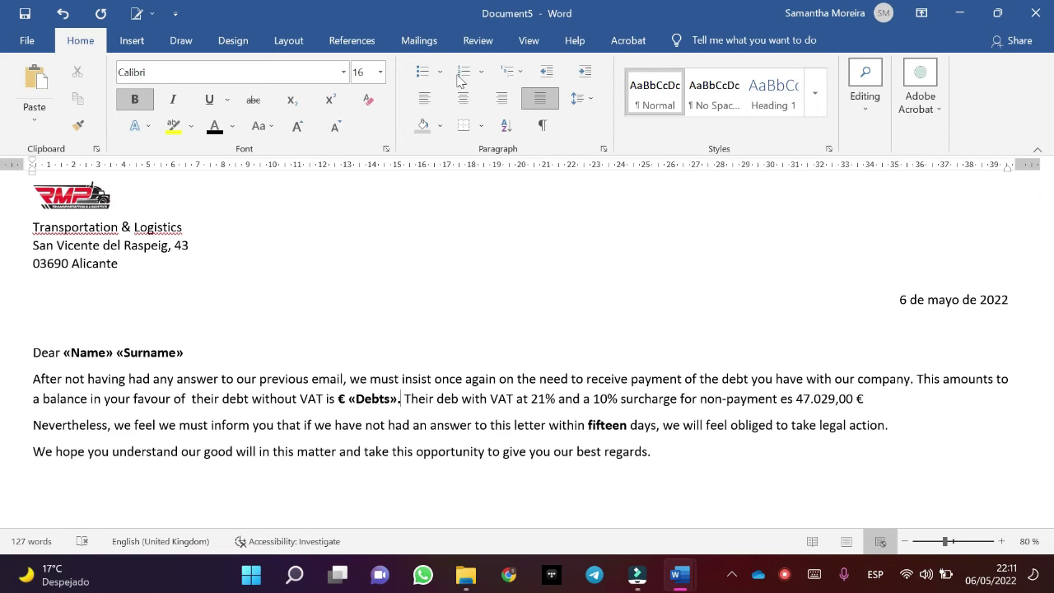
# Turn on Preview Results to fill the letter with the first recipient's data.
pyautogui.click(419, 40)
pyautogui.click(529, 40)
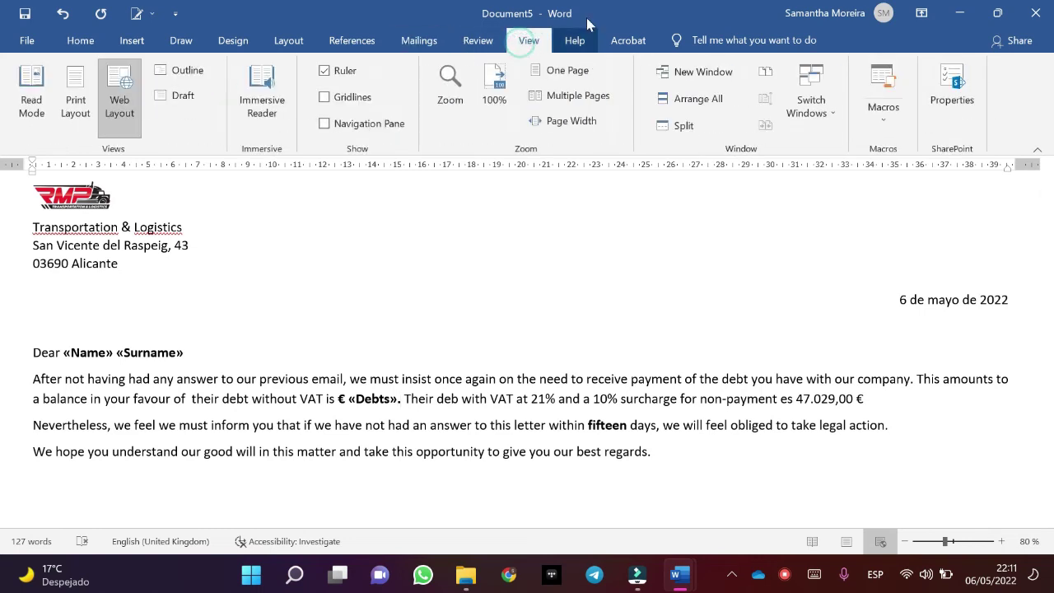
pyautogui.click(420, 41)
pyautogui.click(650, 100)
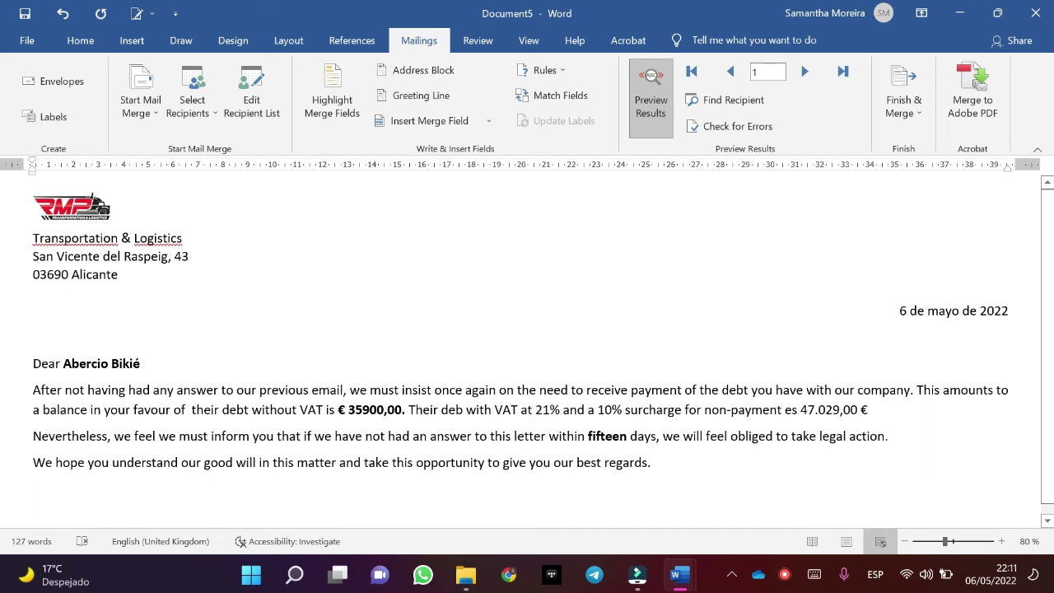
pyautogui.click(805, 71)
pyautogui.click(806, 72)
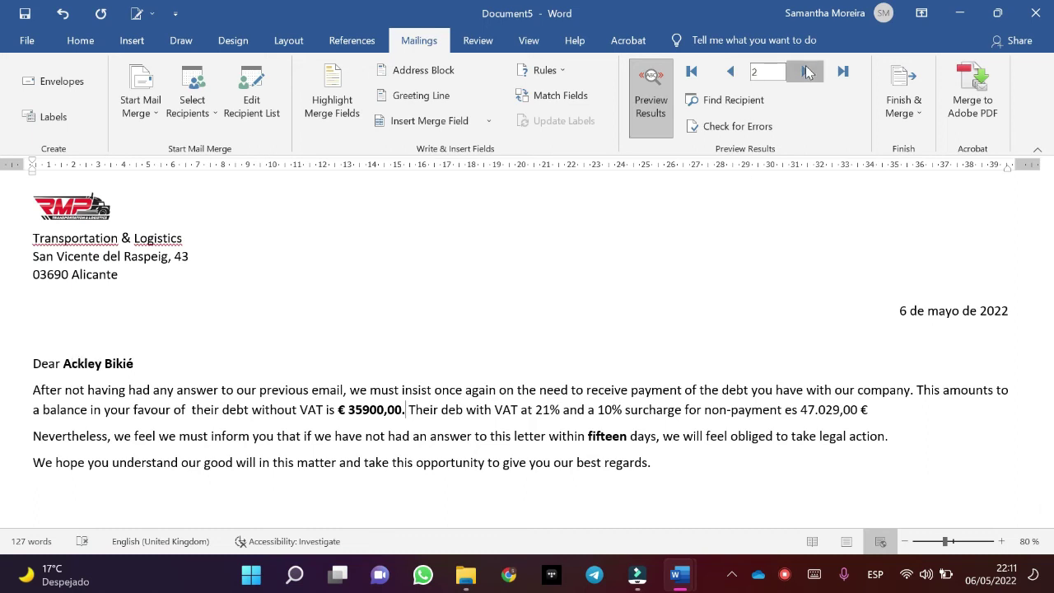
pyautogui.click(730, 72)
pyautogui.click(730, 71)
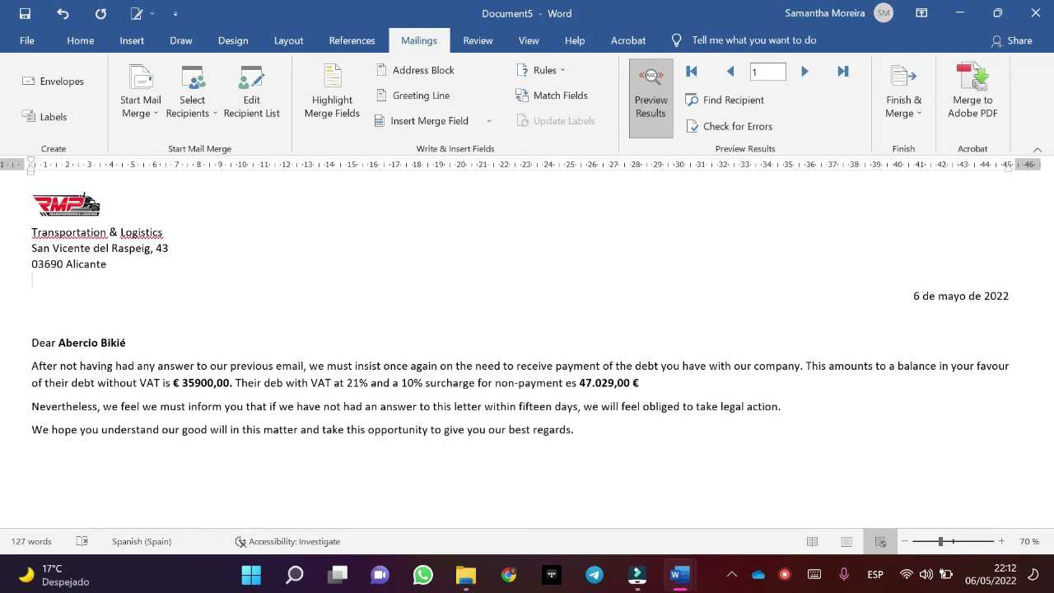
pyautogui.click(284, 281)
# In Save As, browse to 01_Computer Science > 02_Mailing > 04_Emails.
pyautogui.click(26, 41)
pyautogui.click(82, 268)
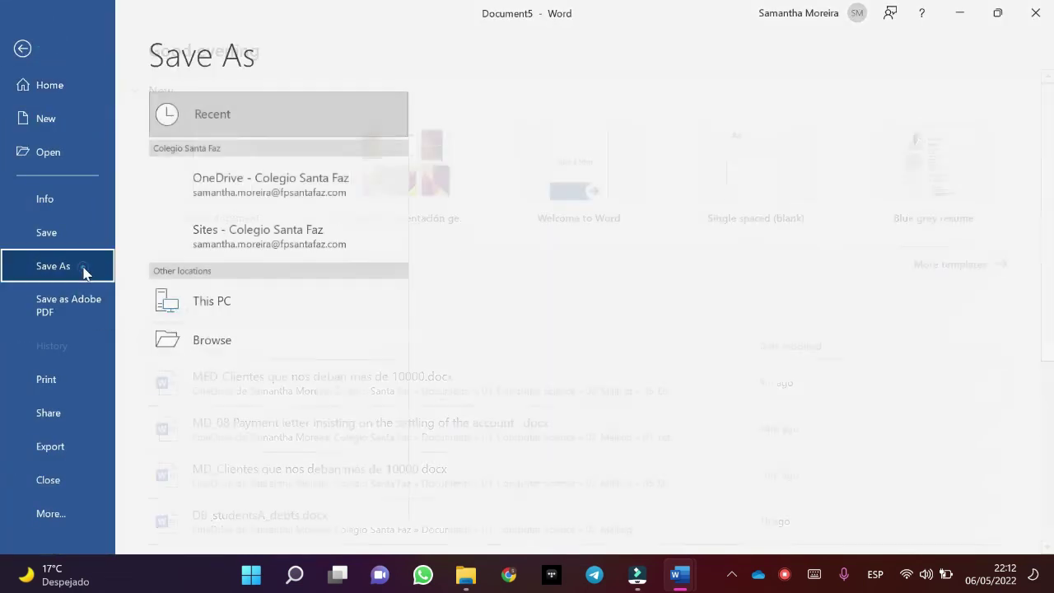
pyautogui.click(258, 373)
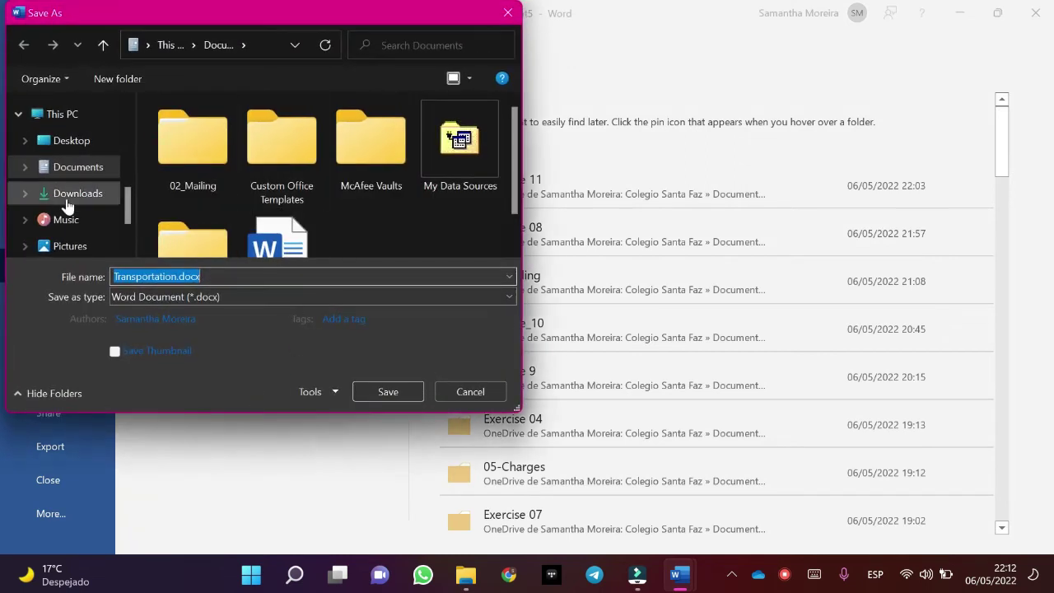
pyautogui.scroll(3, 66, 206)
pyautogui.scroll(3, 104, 172)
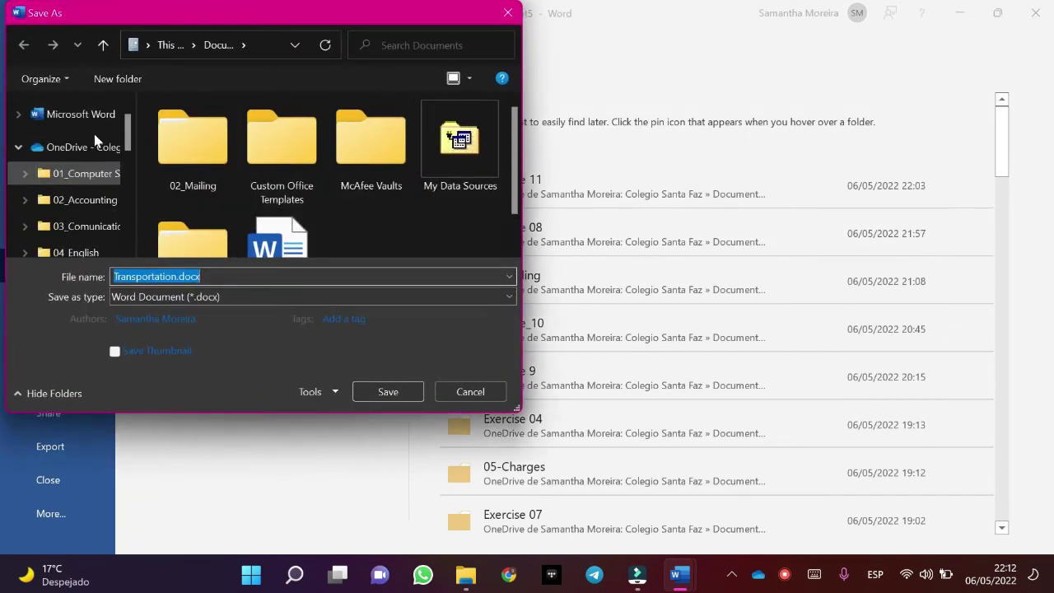
pyautogui.click(87, 173)
pyautogui.doubleClick(212, 184)
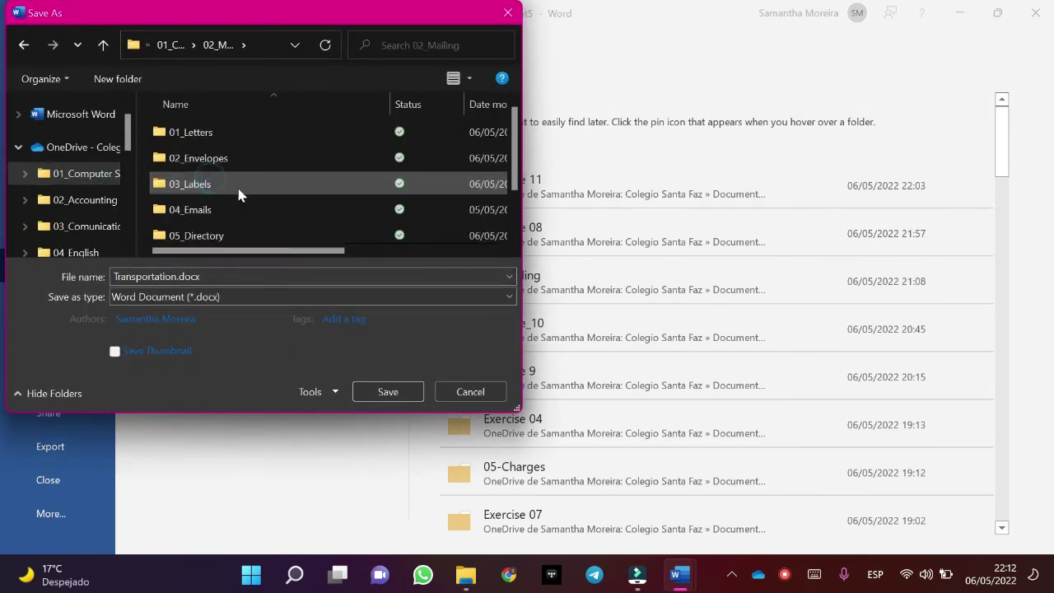
pyautogui.doubleClick(231, 208)
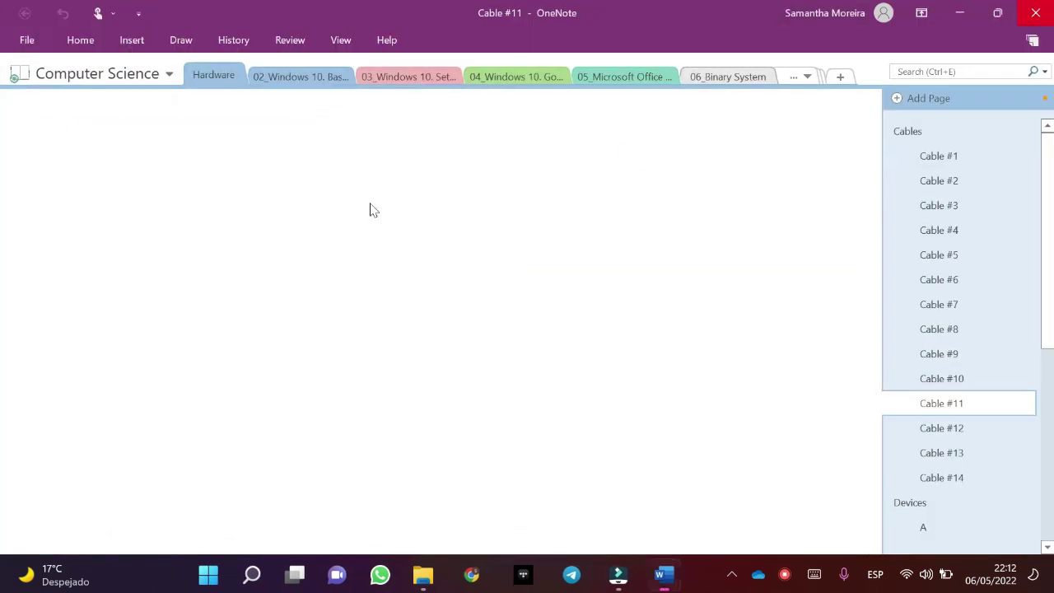
# Create a new folder named Exercise_11 inside 04_Emails and open it.
pyautogui.hotkey('alt', 'Tab')
pyautogui.hotkey('ctrl', 'shift', 'n')
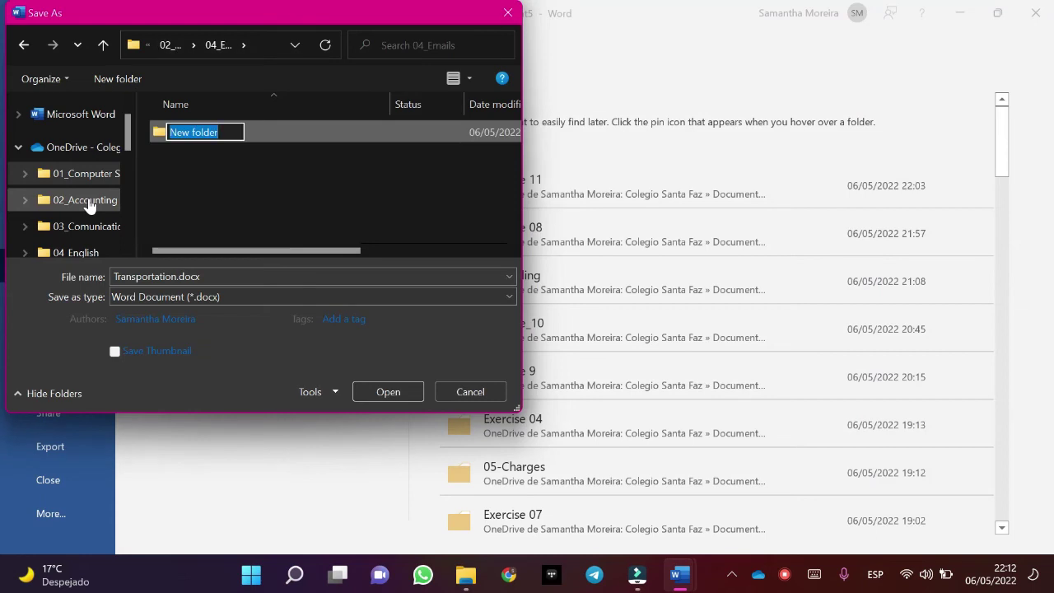
pyautogui.press('BackSpace')
pyautogui.press('capslock')
pyautogui.write('E')
pyautogui.press('capslock')
pyautogui.write('x')
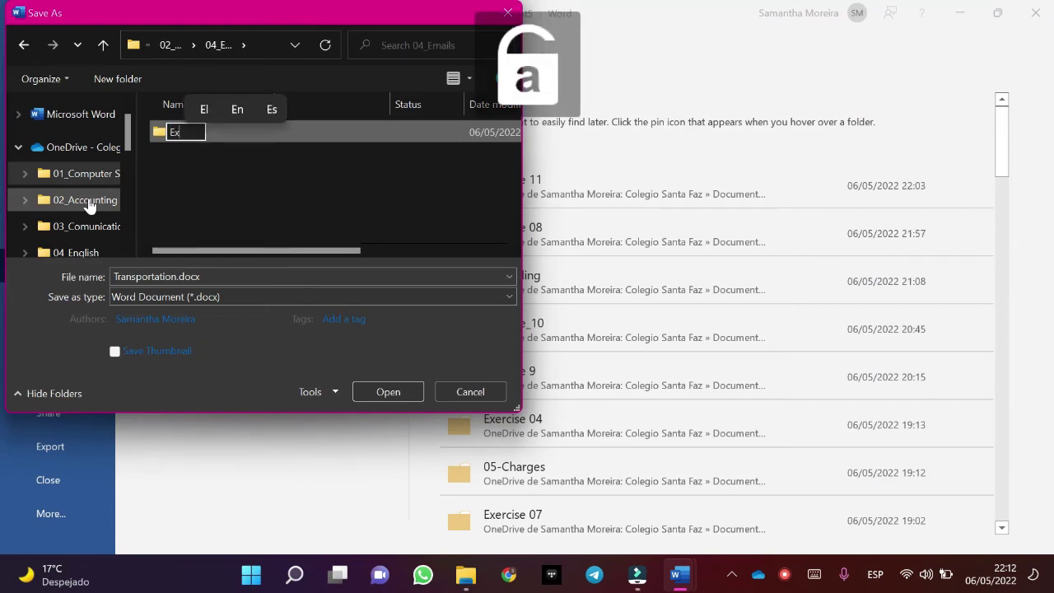
pyautogui.write('ercise')
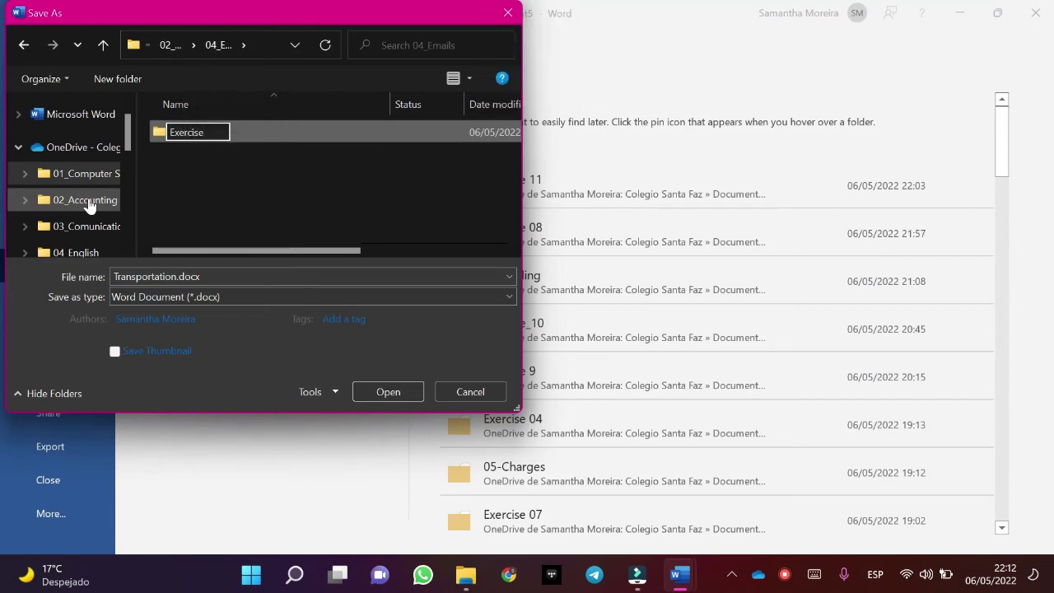
pyautogui.write('_11')
pyautogui.press('Return')
pyautogui.press('Return')
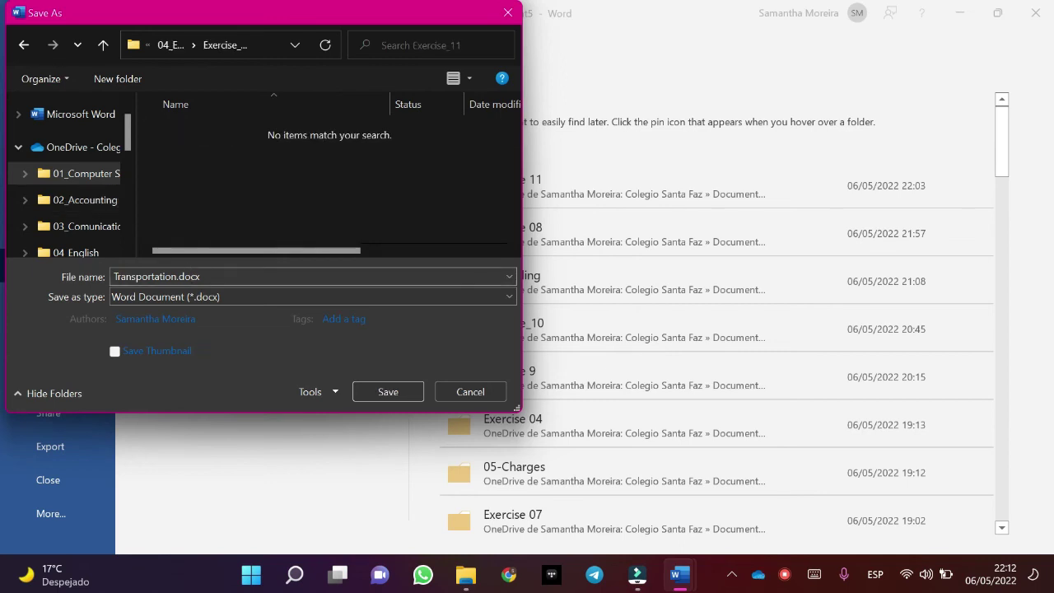
# Retype the file name as 'MD_Email_Customes owing more than 10.000 €'.
pyautogui.doubleClick(177, 277)
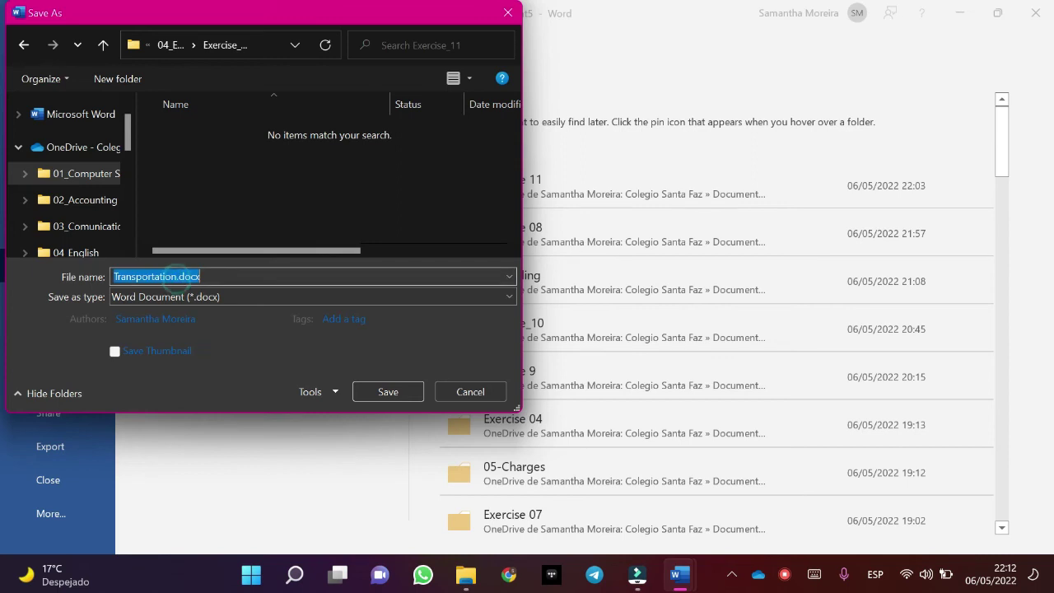
pyautogui.click(177, 278)
pyautogui.press('BackSpace')
pyautogui.press('BackSpace')
pyautogui.press('BackSpace')
pyautogui.press('BackSpace')
pyautogui.press('BackSpace')
pyautogui.press('BackSpace')
pyautogui.press('BackSpace')
pyautogui.press('BackSpace')
pyautogui.press('BackSpace')
pyautogui.press('BackSpace')
pyautogui.press('BackSpace')
pyautogui.press('BackSpace')
pyautogui.press('BackSpace')
pyautogui.press('BackSpace')
pyautogui.press('capslock')
pyautogui.write('E')
pyautogui.press('capslock')
pyautogui.write('mail')
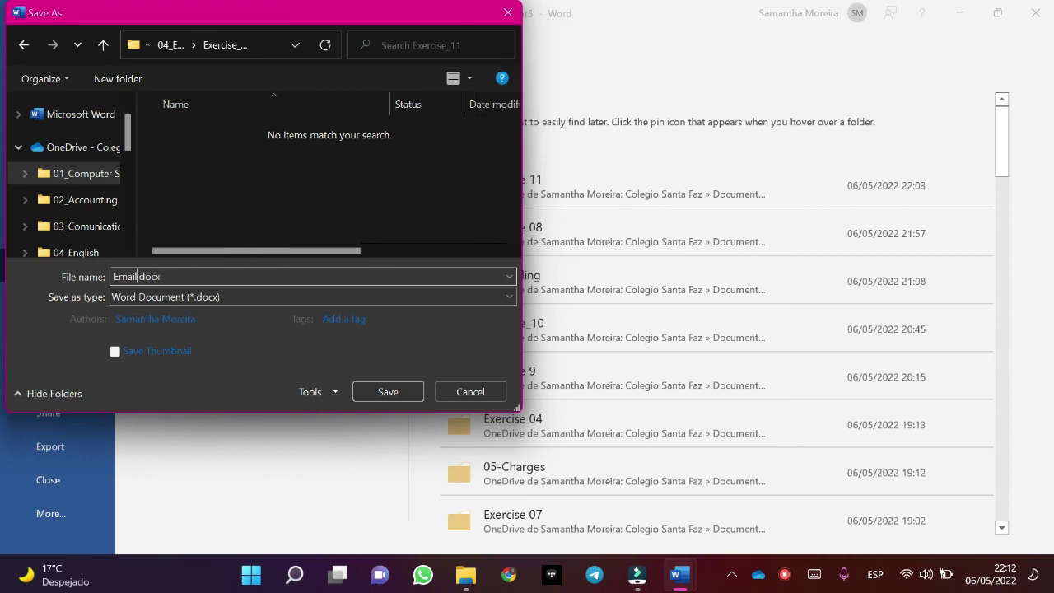
pyautogui.write('_co')
pyautogui.hotkey('ctrl', 'a')
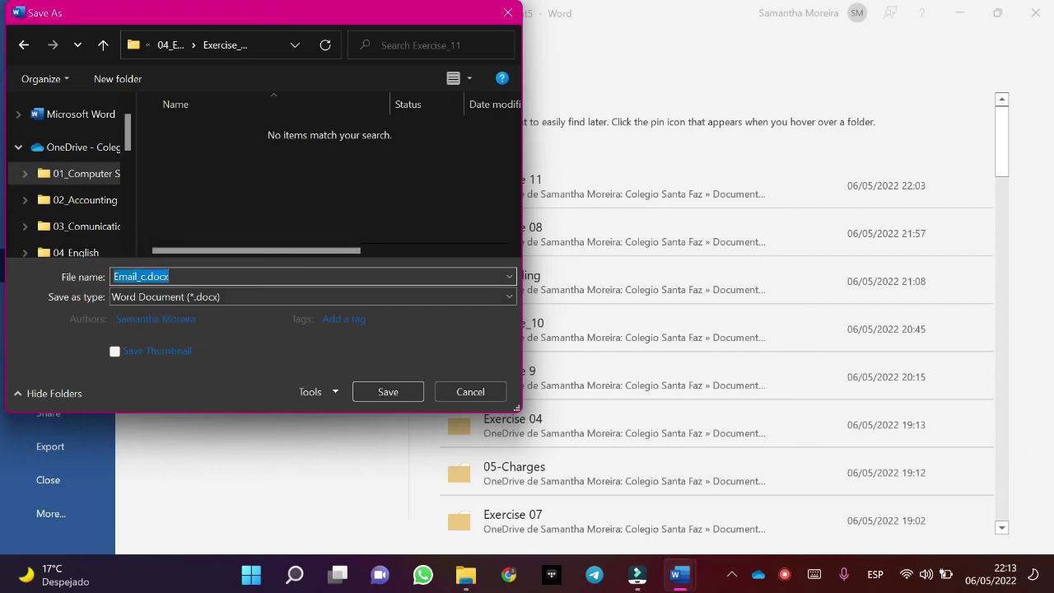
pyautogui.click(133, 277)
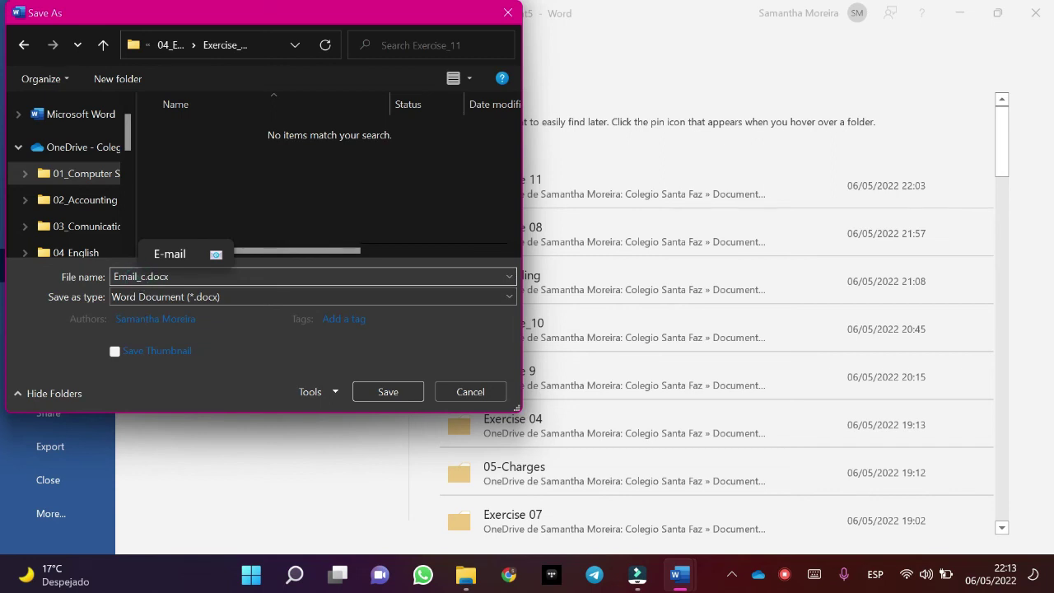
pyautogui.press('capslock')
pyautogui.write('MD')
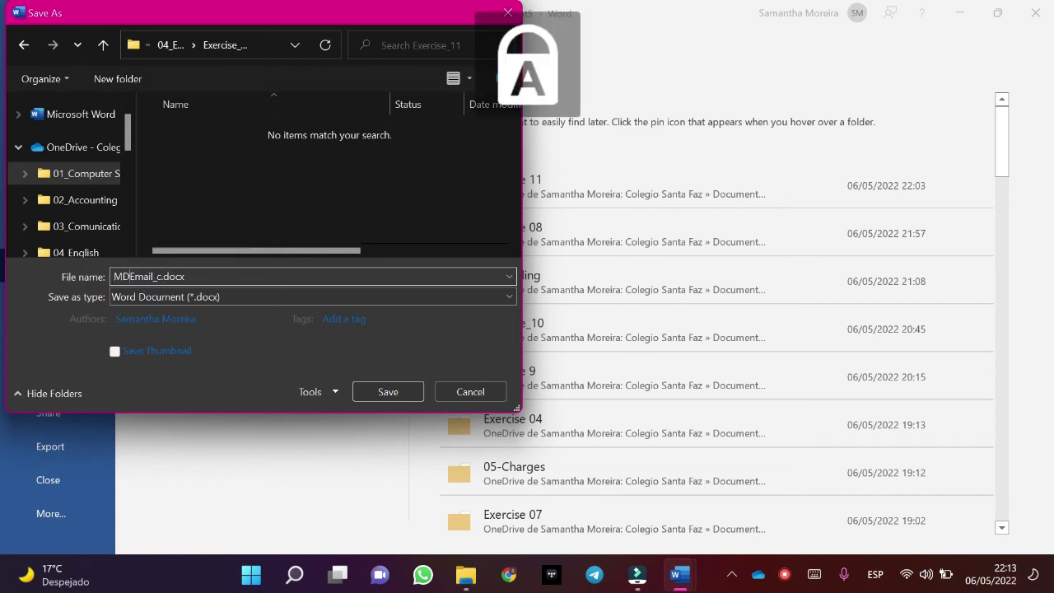
pyautogui.write('_')
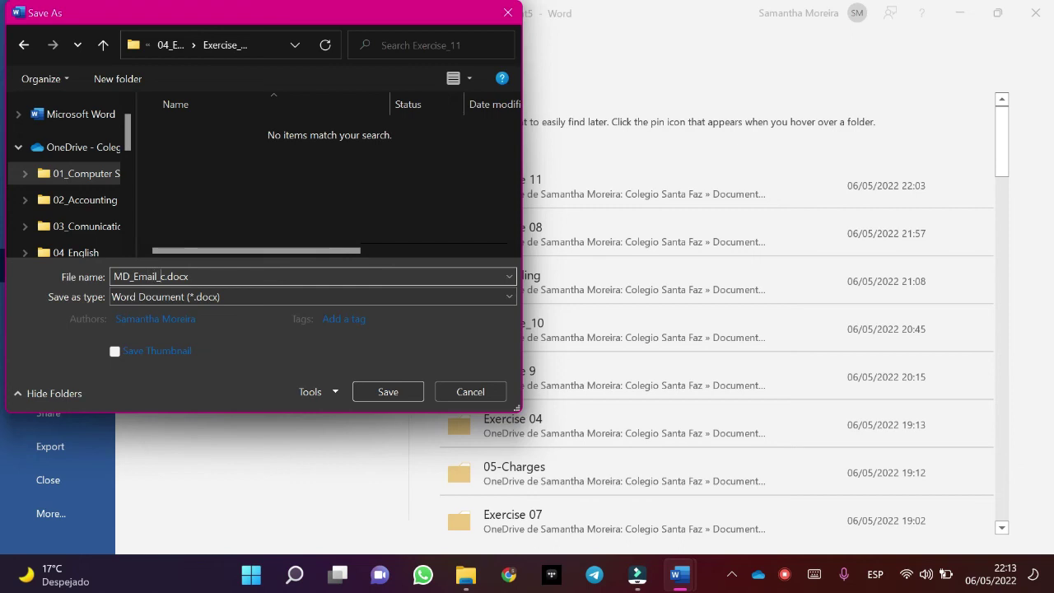
pyautogui.write('C')
pyautogui.press('capslock')
pyautogui.write('ustomes owin')
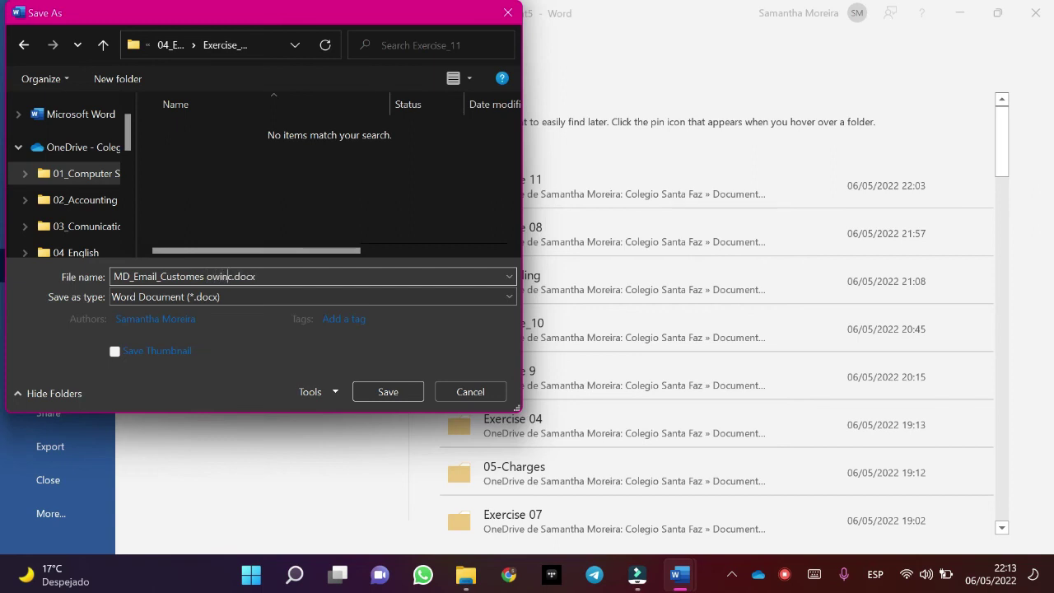
pyautogui.write('g more than 10.000 €')
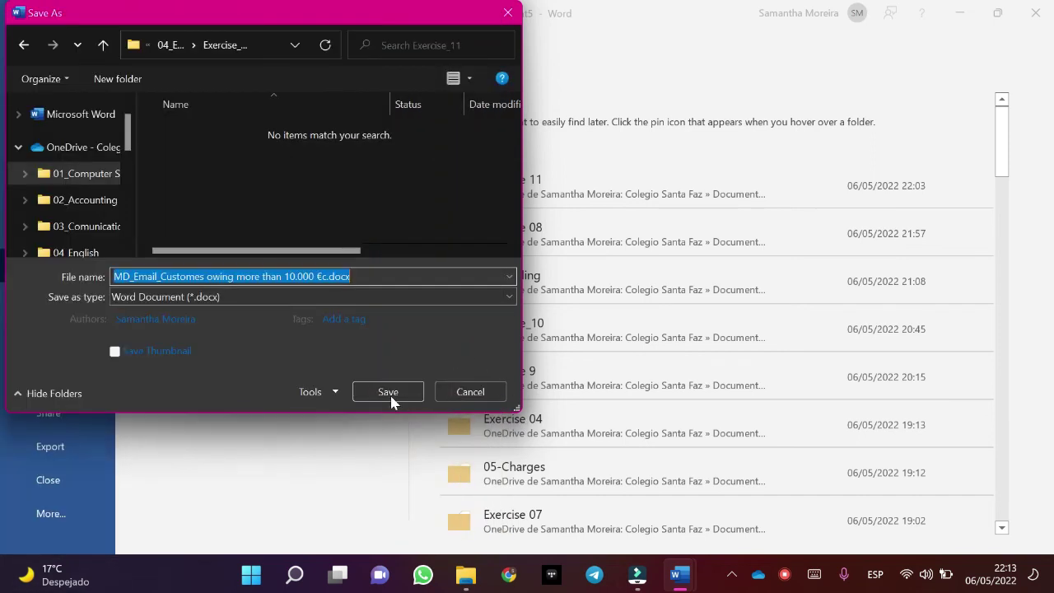
# Save under the new name, then e-mail the merge to all records with subject 'Outstanding debt'.
pyautogui.click(392, 398)
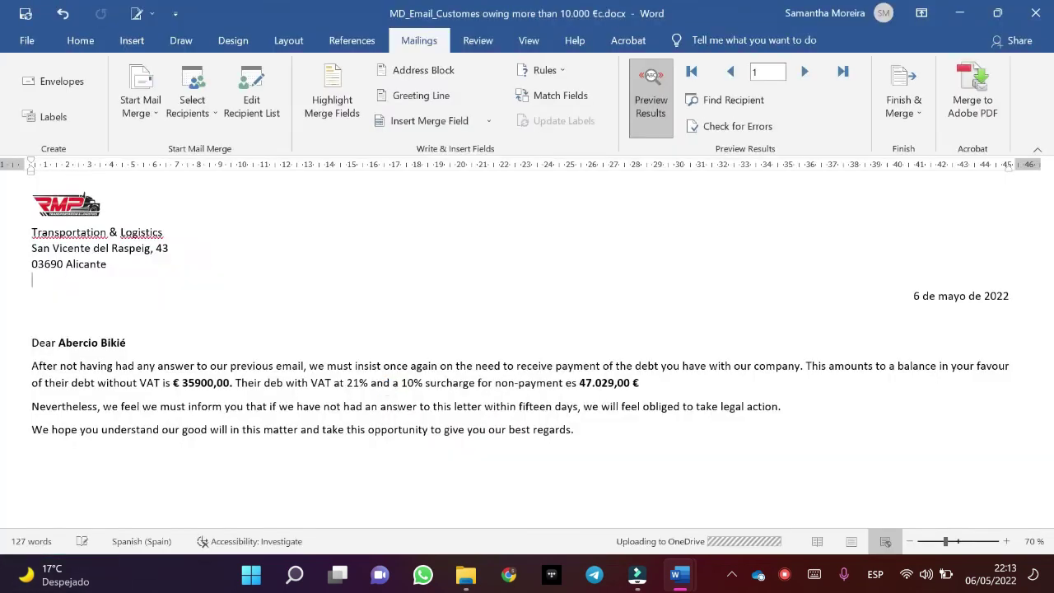
pyautogui.moveTo(469, 575)
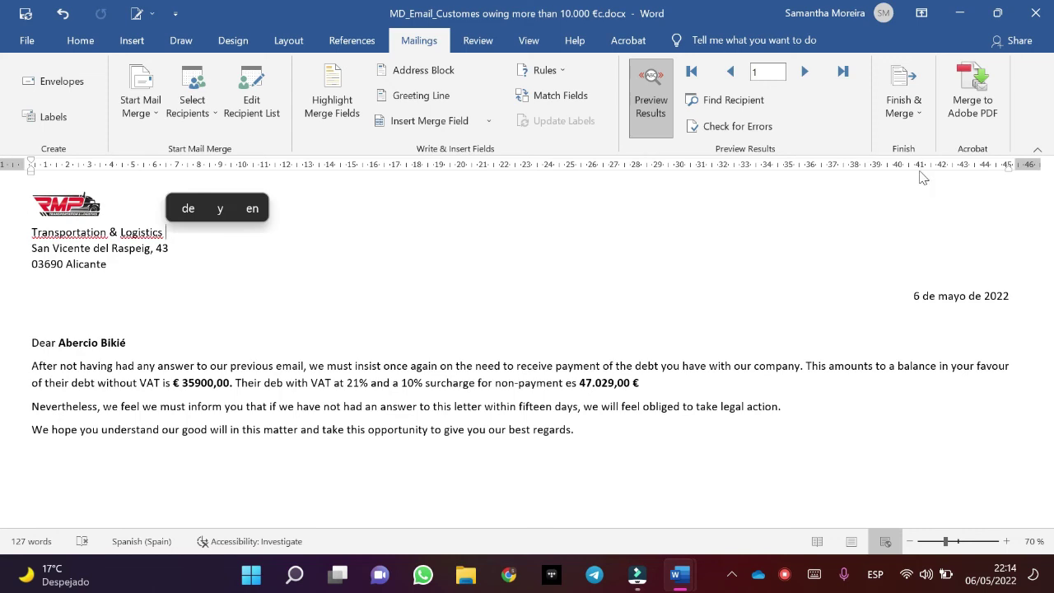
pyautogui.click(902, 107)
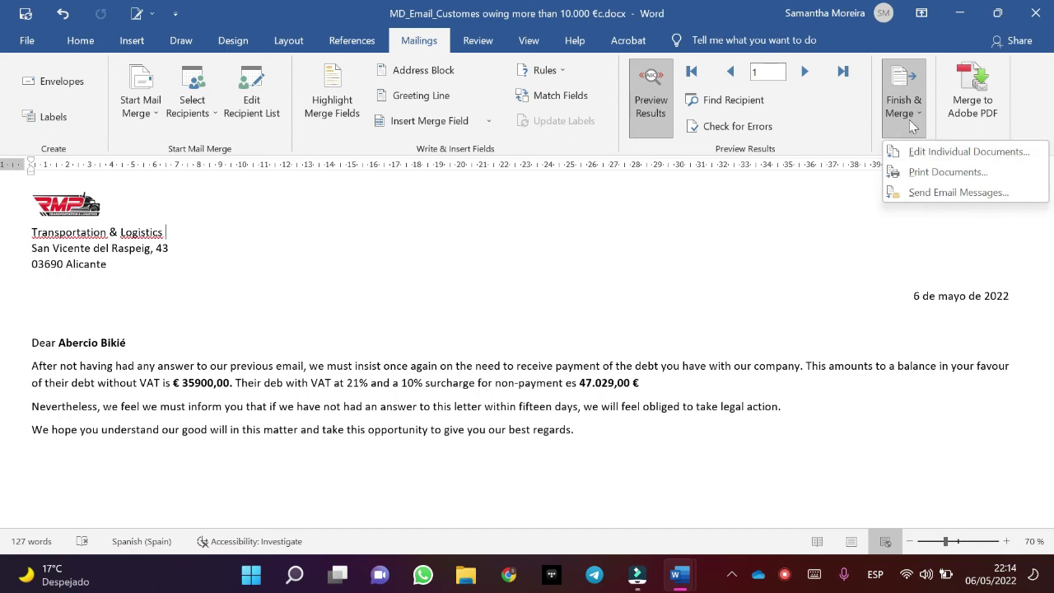
pyautogui.click(930, 192)
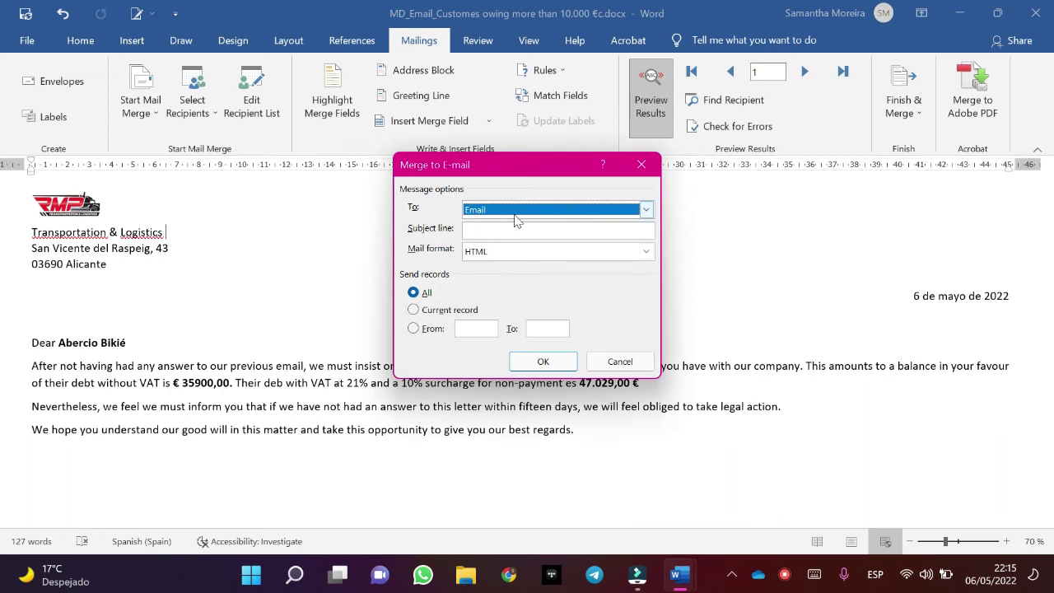
pyautogui.click(493, 231)
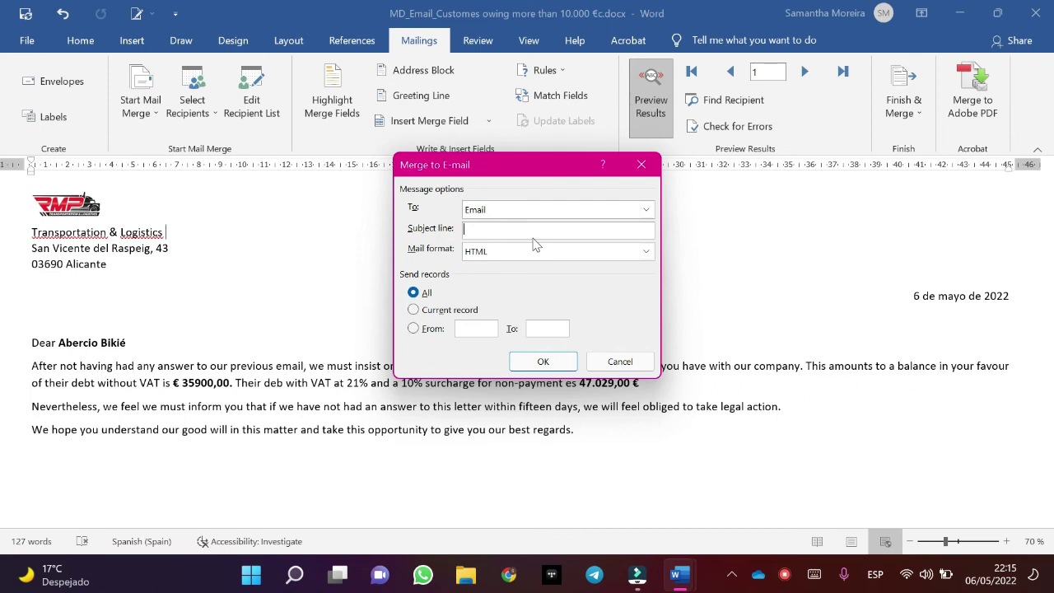
pyautogui.write('Outstanding debt')
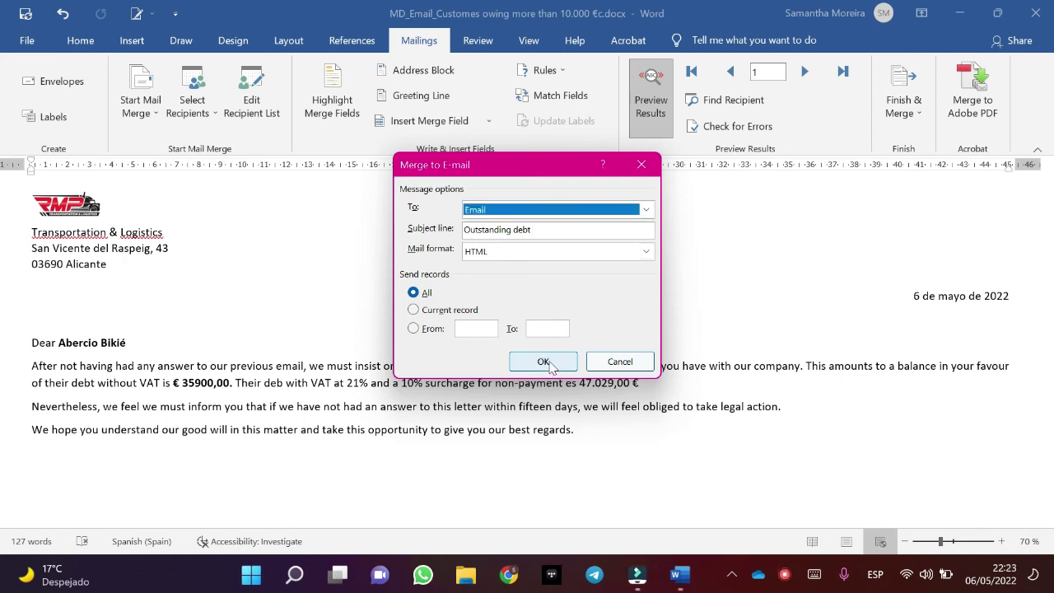
pyautogui.click(544, 362)
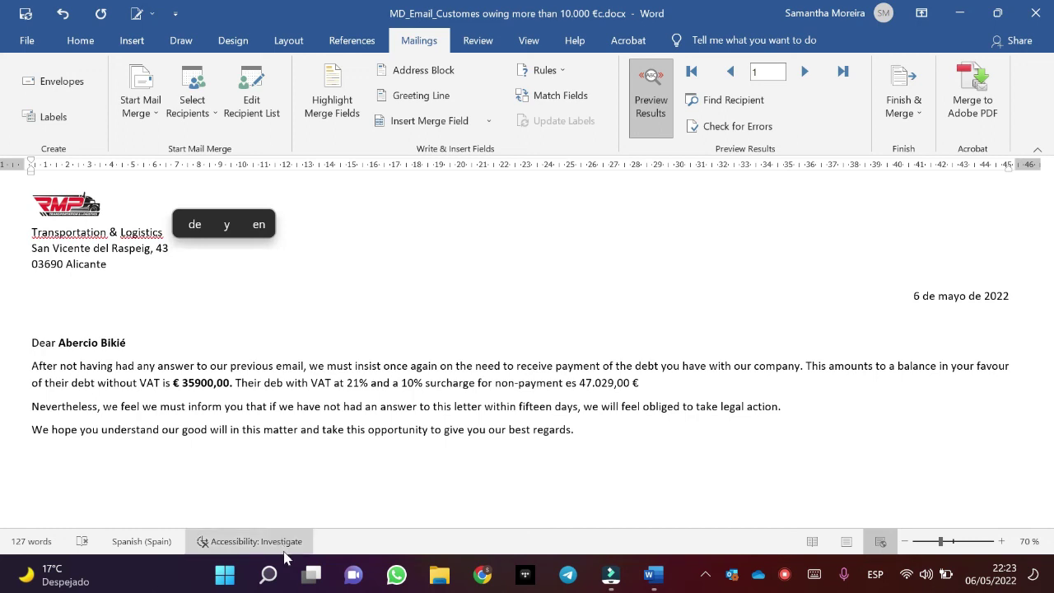
# Bring up the Windows Start menu to search for Outlook.
pyautogui.hotkey('ctrl', 'End')
pyautogui.press('super')
pyautogui.press('super')
pyautogui.press('super')
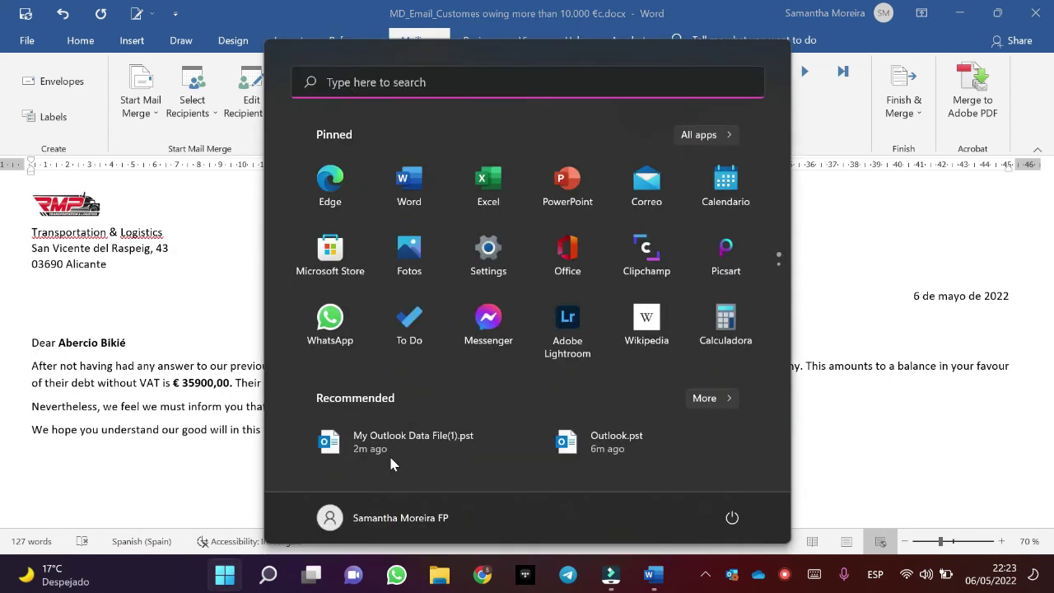
# Launch Outlook from the Start search and run Send/Receive All Folders.
pyautogui.write('o')
pyautogui.click(325, 222)
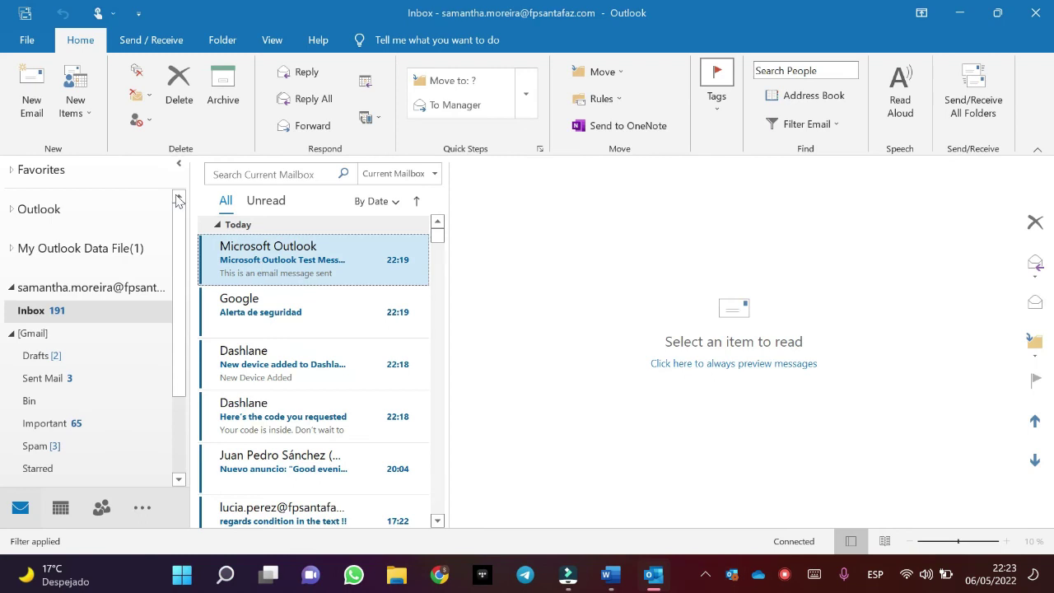
pyautogui.click(169, 40)
pyautogui.click(54, 113)
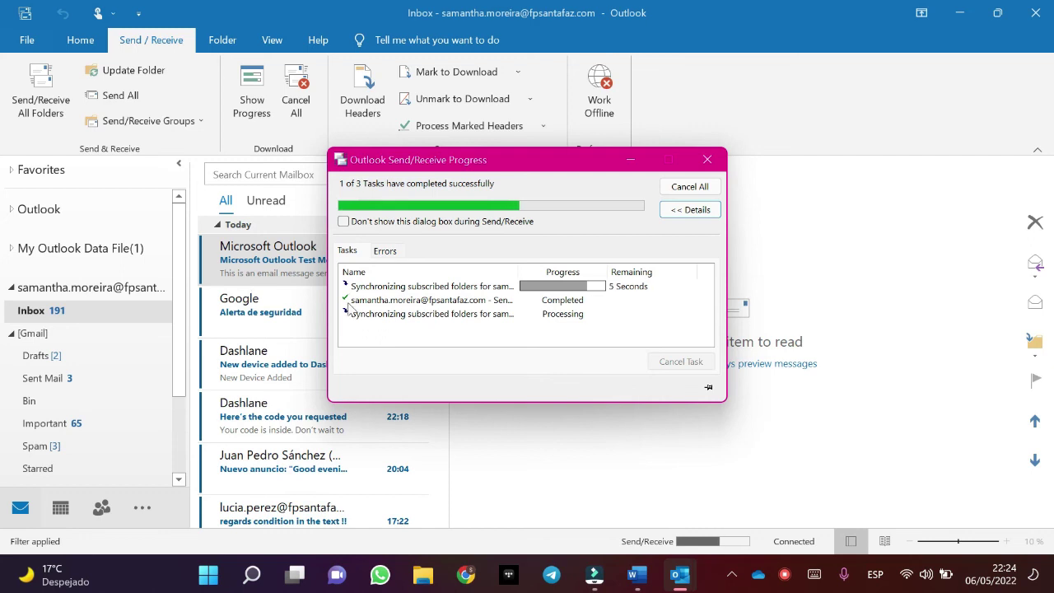
pyautogui.scroll(-1, 116, 333)
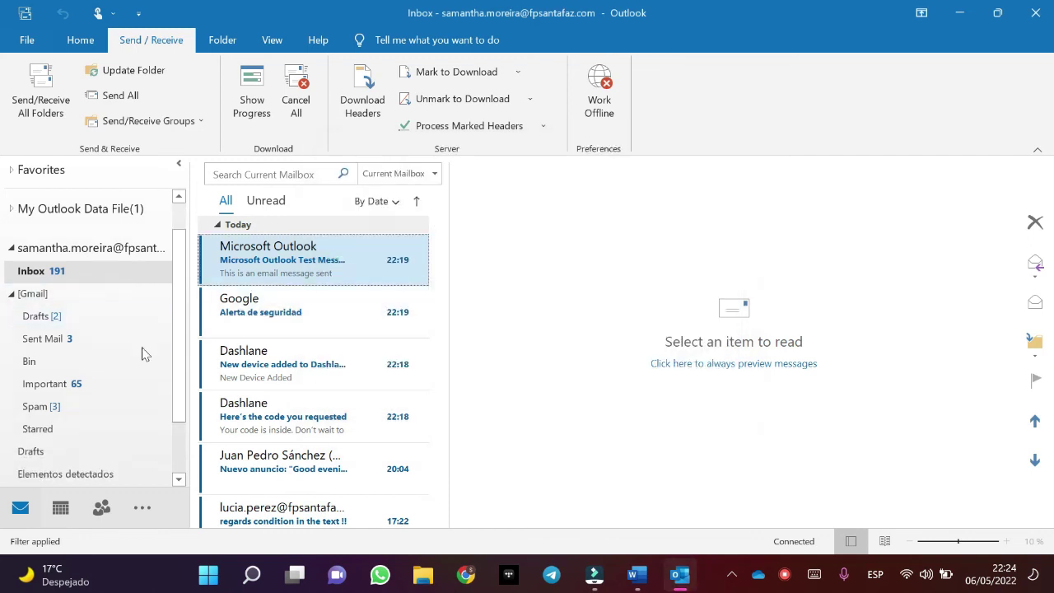
# Open Sent Mail and review the first sent 'Outstanding debt' e-mail.
pyautogui.click(64, 344)
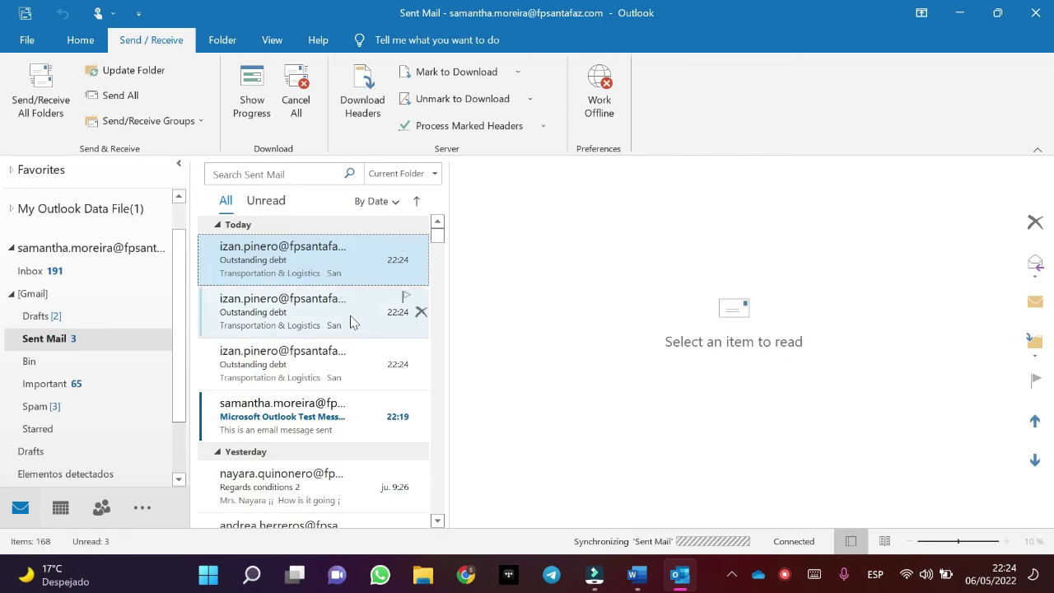
pyautogui.scroll(-1, 341, 304)
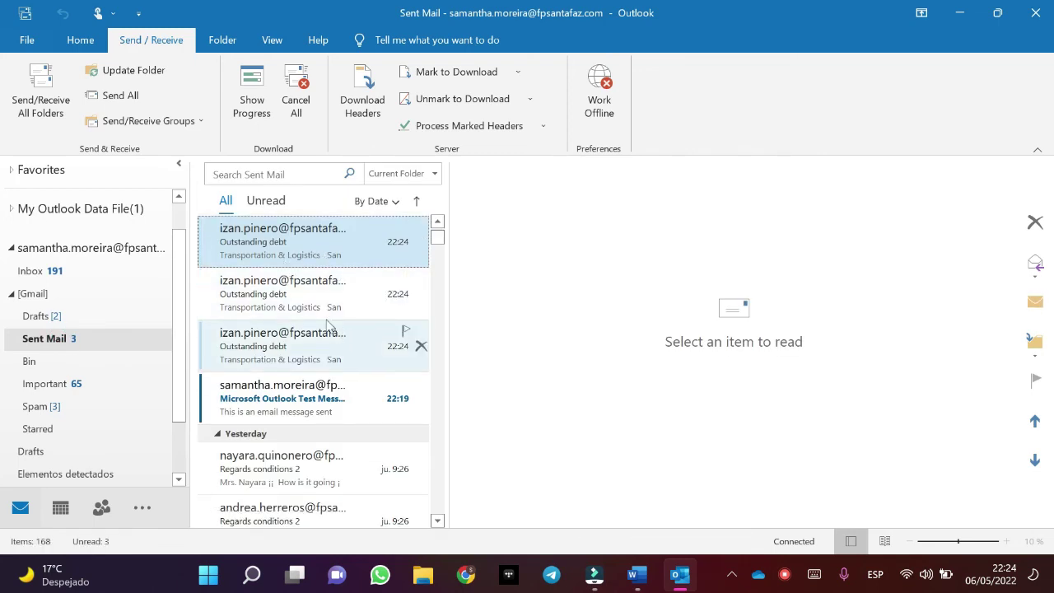
pyautogui.press('Down')
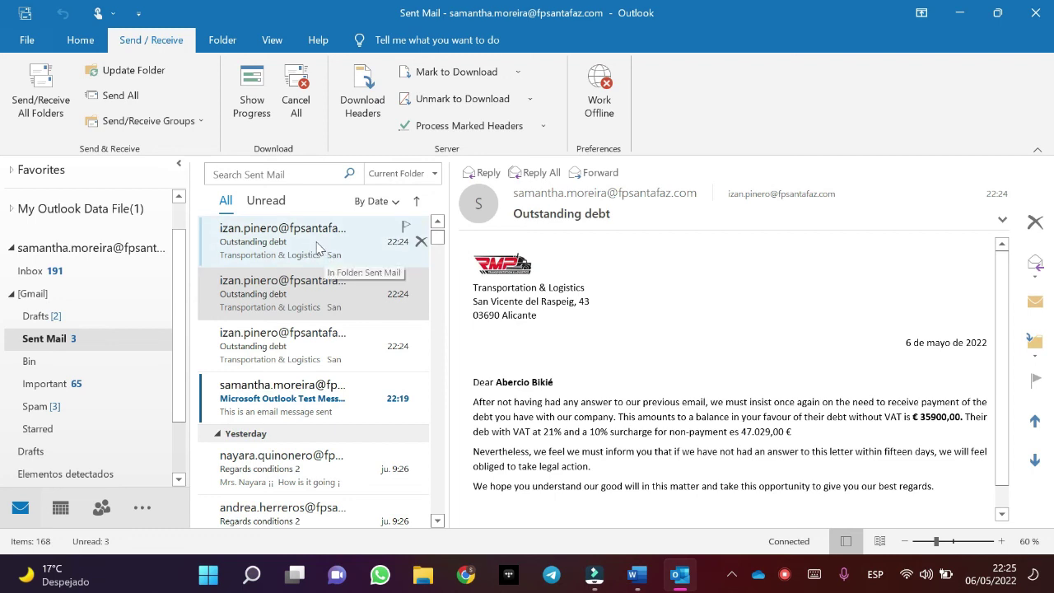
pyautogui.click(336, 258)
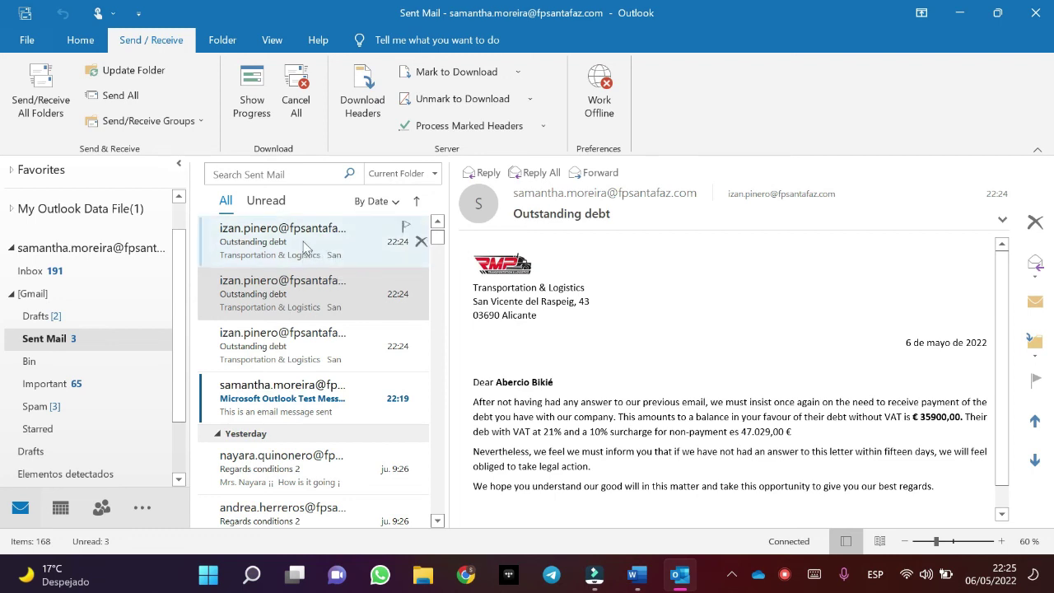
pyautogui.scroll(-4, 506, 322)
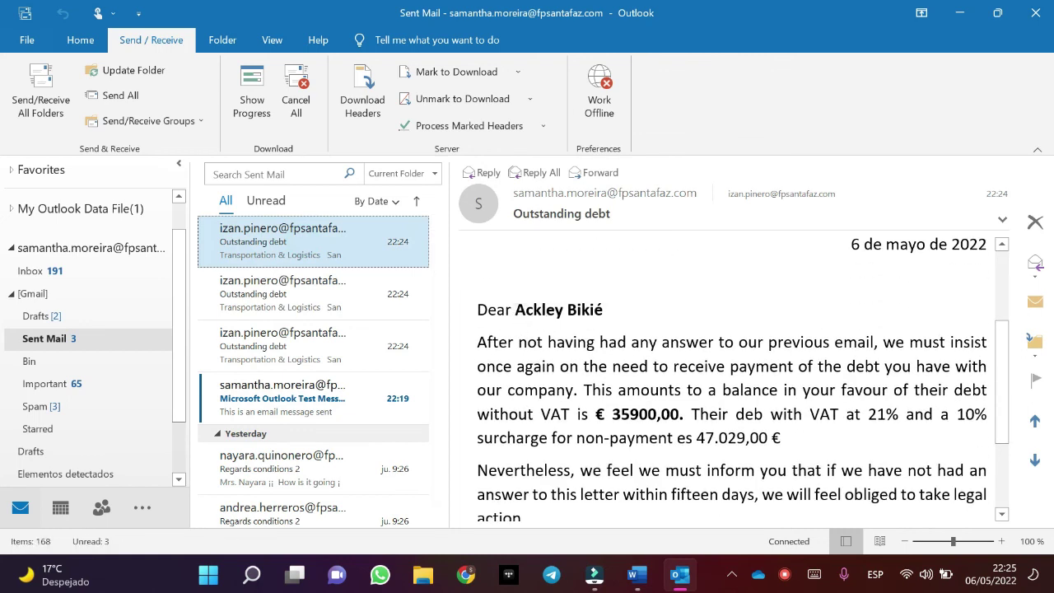
pyautogui.click(542, 319)
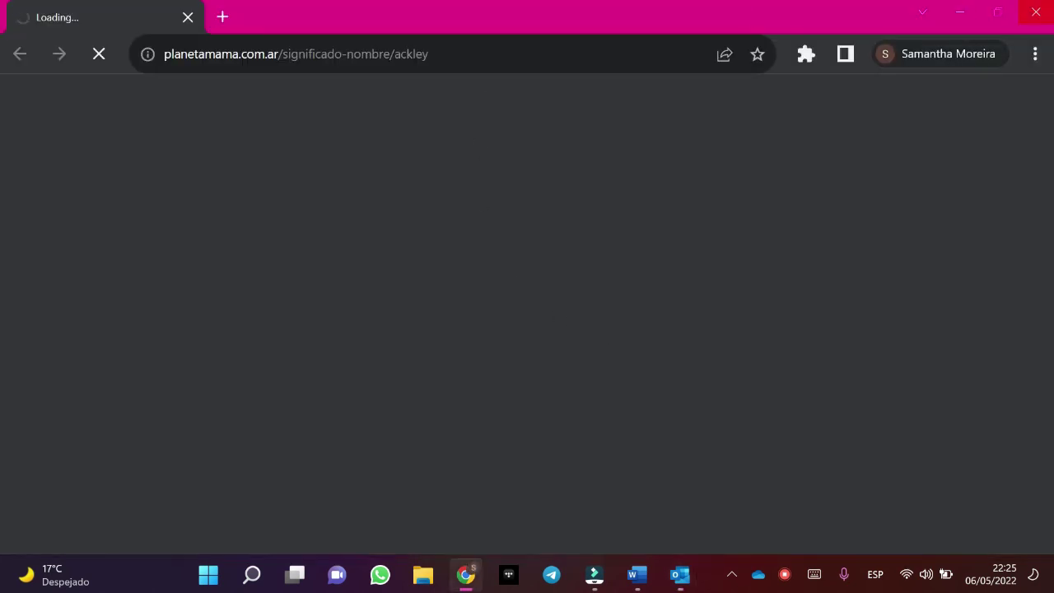
pyautogui.click(1036, 12)
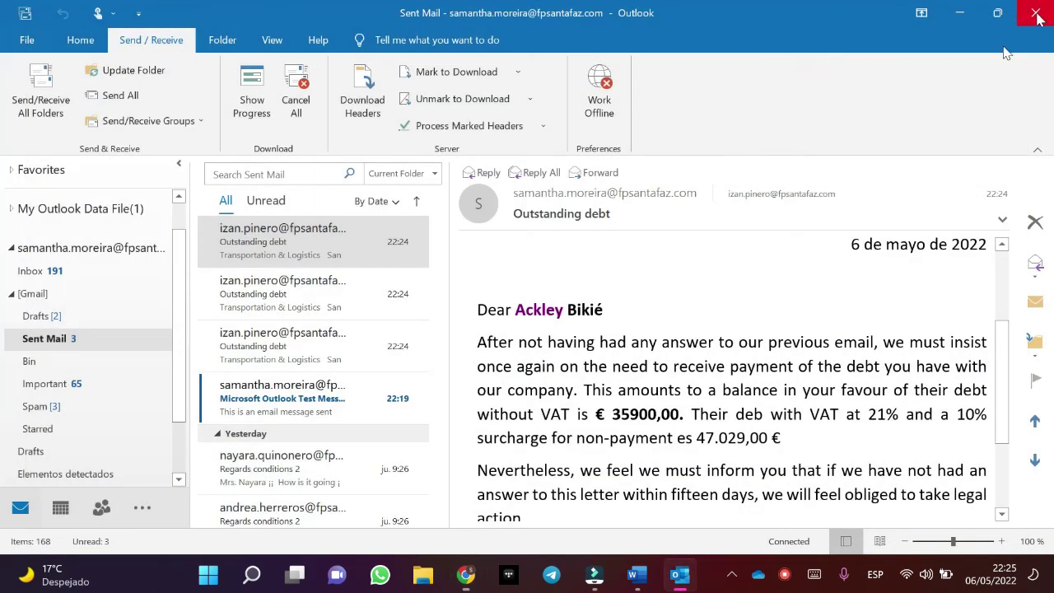
pyautogui.scroll(-2, 733, 370)
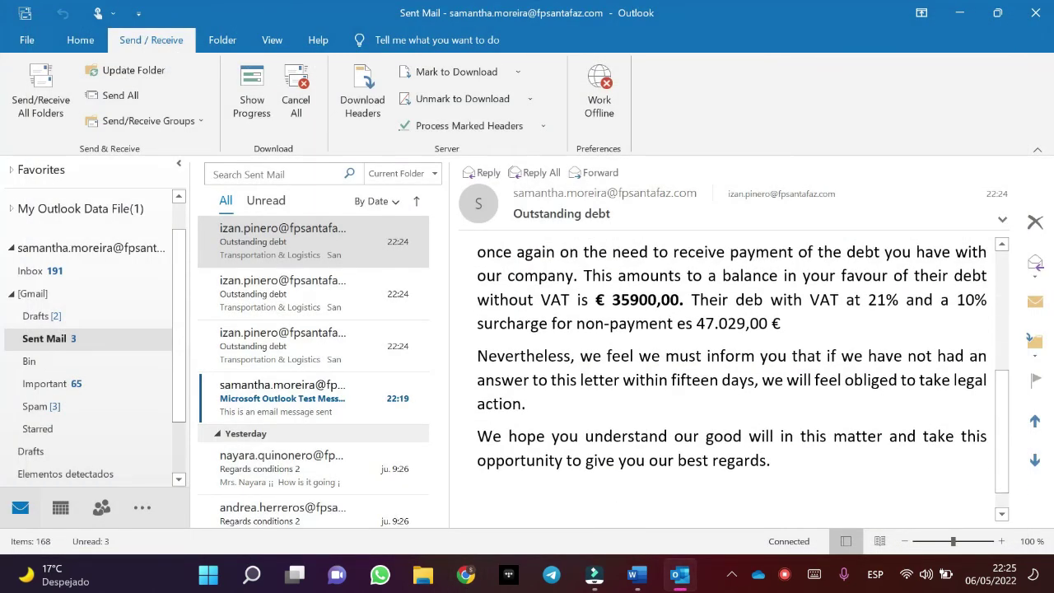
# Review the second sent 'Outstanding debt' e-mail's letter text.
pyautogui.click(337, 290)
pyautogui.scroll(-2, 494, 426)
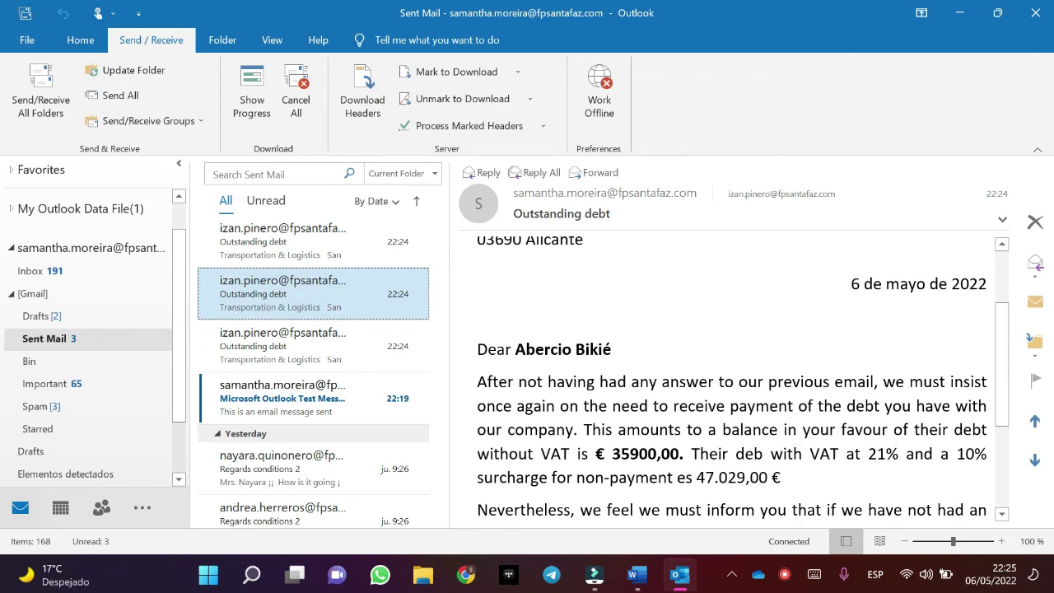
pyautogui.moveTo(517, 349); pyautogui.dragTo(623, 349)
pyautogui.scroll(-3, 667, 352)
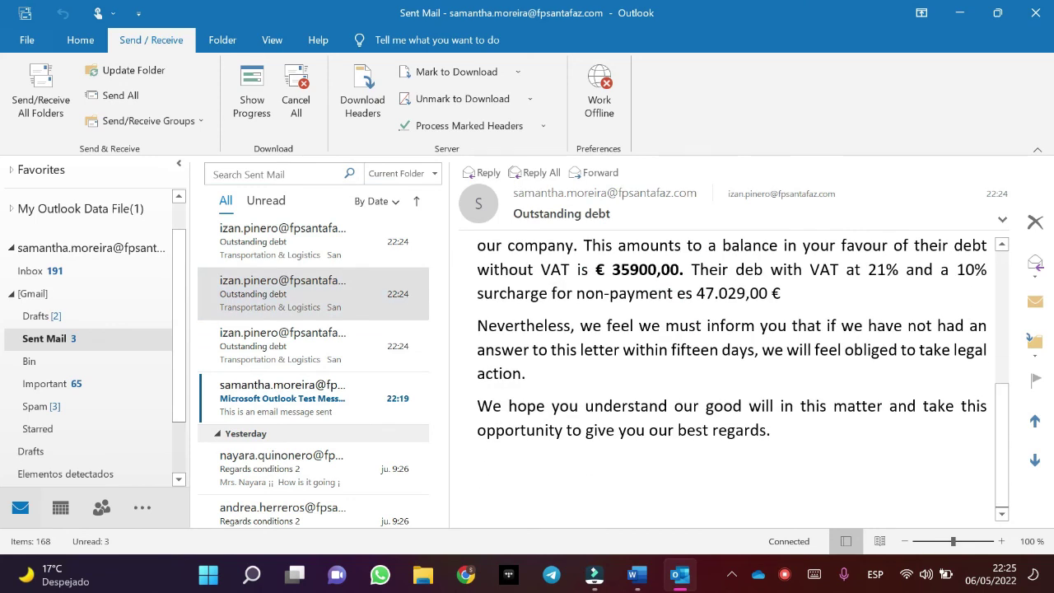
# Review the third sent 'Outstanding debt' e-mail, then return to the Inbox.
pyautogui.click(307, 336)
pyautogui.scroll(-1, 733, 371)
pyautogui.moveTo(516, 311); pyautogui.dragTo(598, 312)
pyautogui.scroll(-3, 733, 370)
pyautogui.scroll(5, 733, 371)
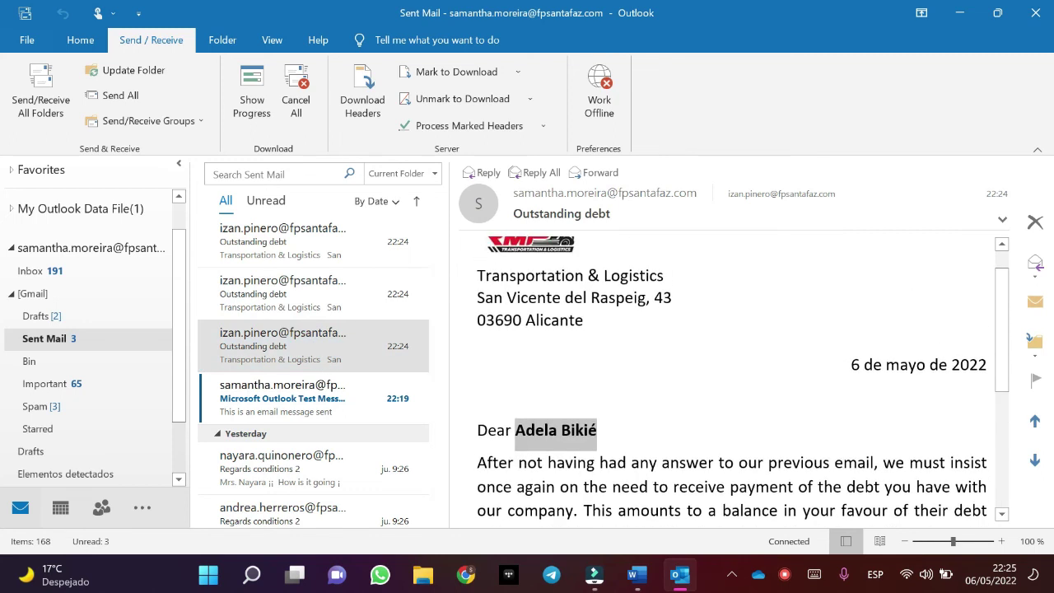
pyautogui.scroll(1, 732, 370)
pyautogui.moveTo(850, 403); pyautogui.dragTo(987, 402)
pyautogui.click(658, 381)
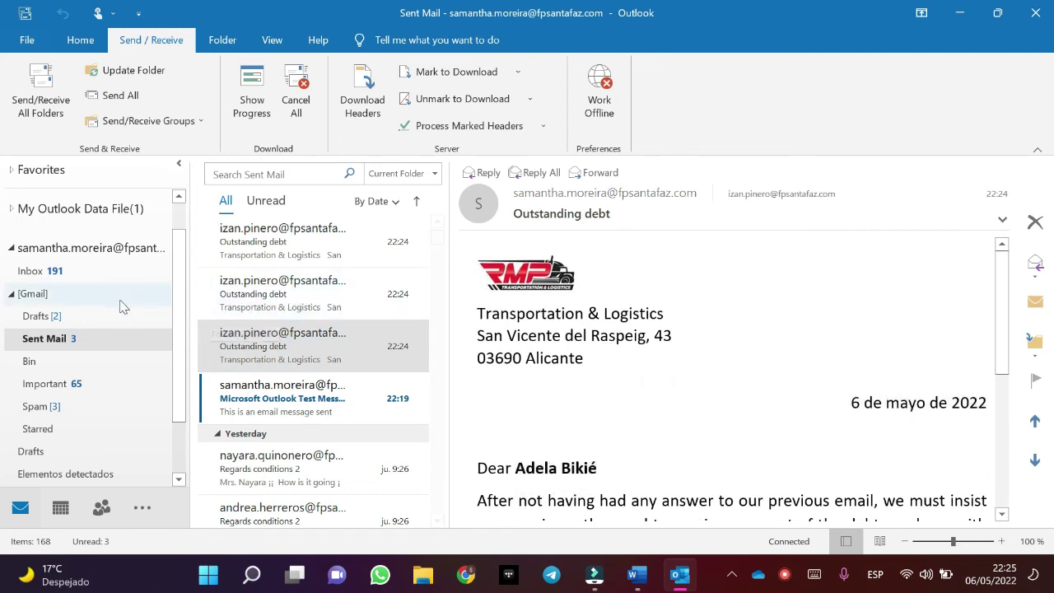
pyautogui.click(30, 270)
pyautogui.click(596, 574)
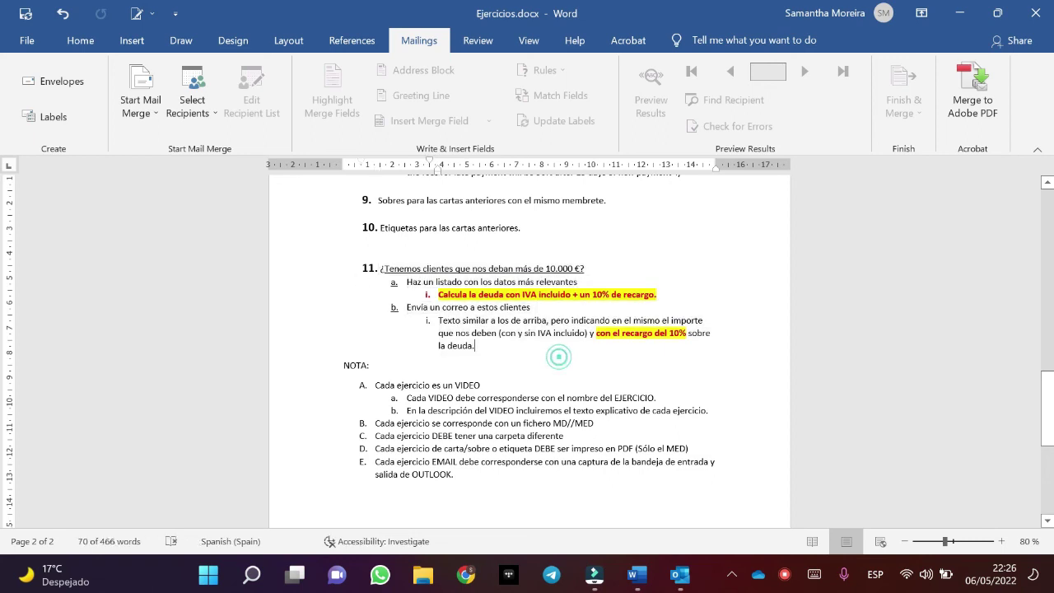
# Close the MD_Email_Customes letter window, saving changes, and bring Outlook back.
pyautogui.moveTo(637, 574)
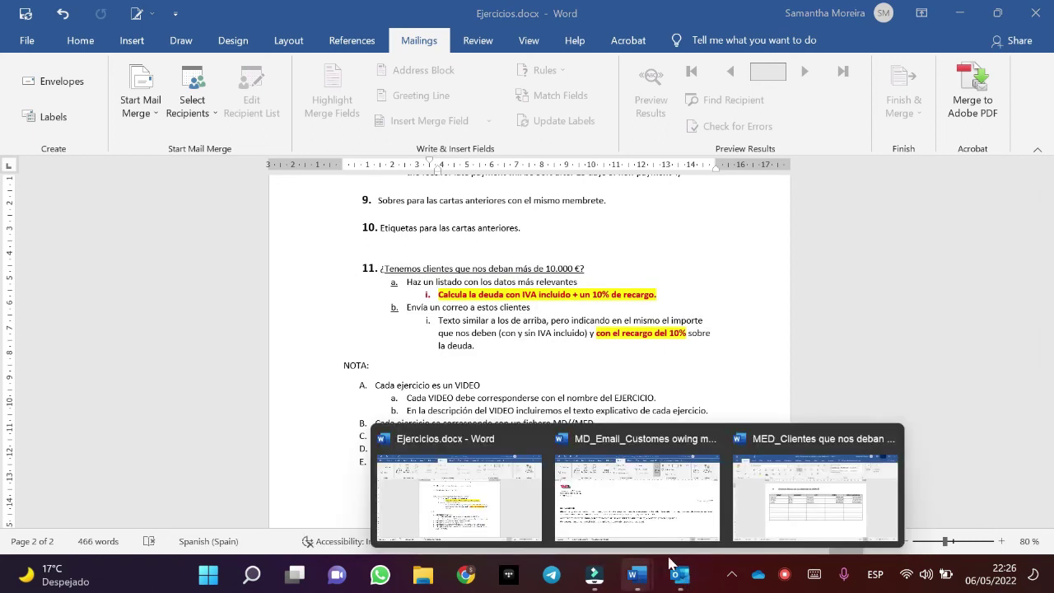
pyautogui.click(683, 510)
pyautogui.click(1036, 13)
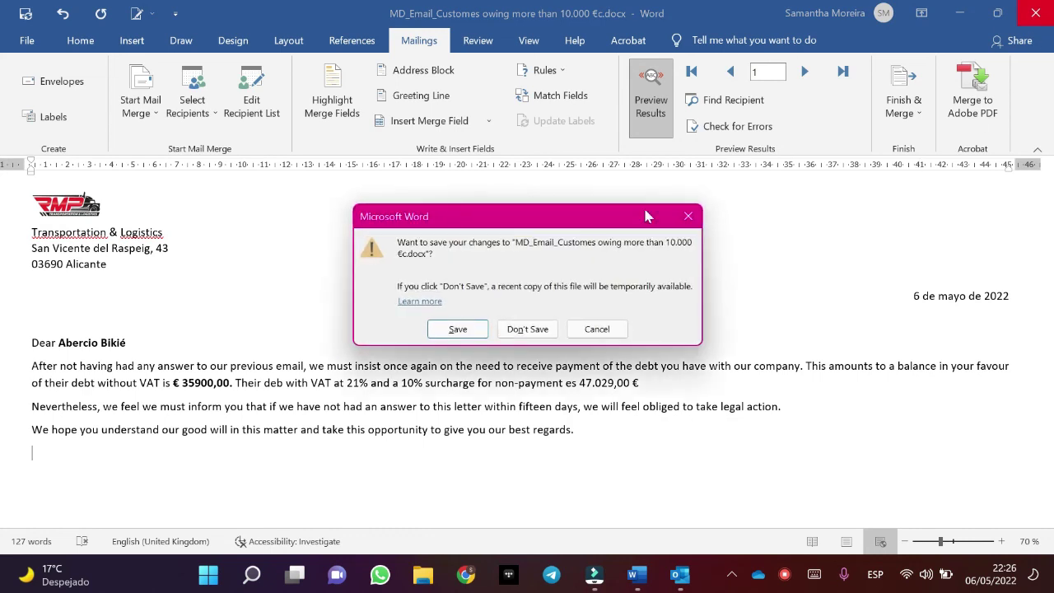
pyautogui.click(457, 327)
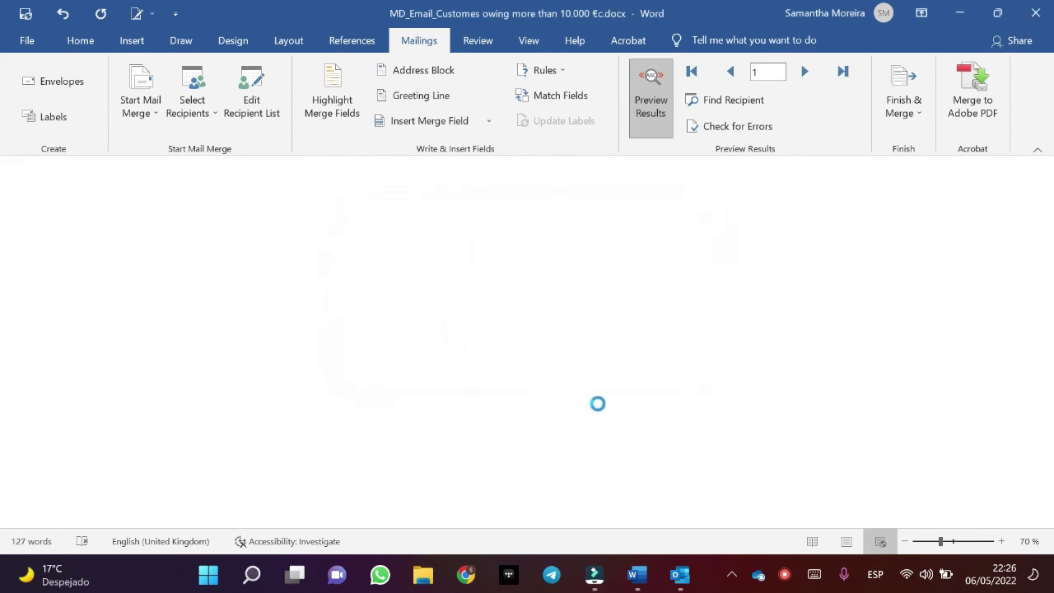
pyautogui.click(680, 574)
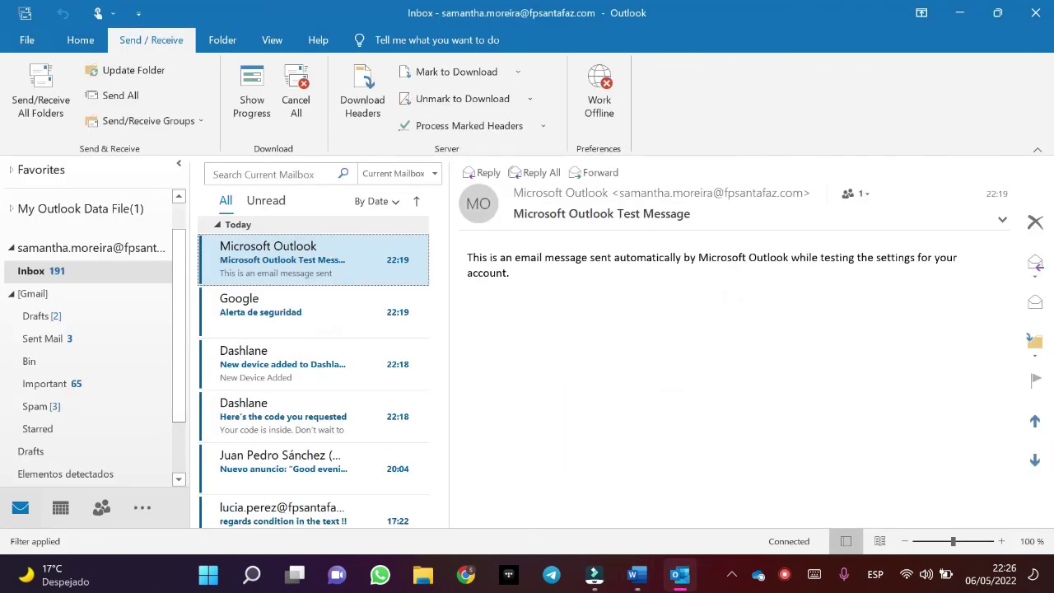